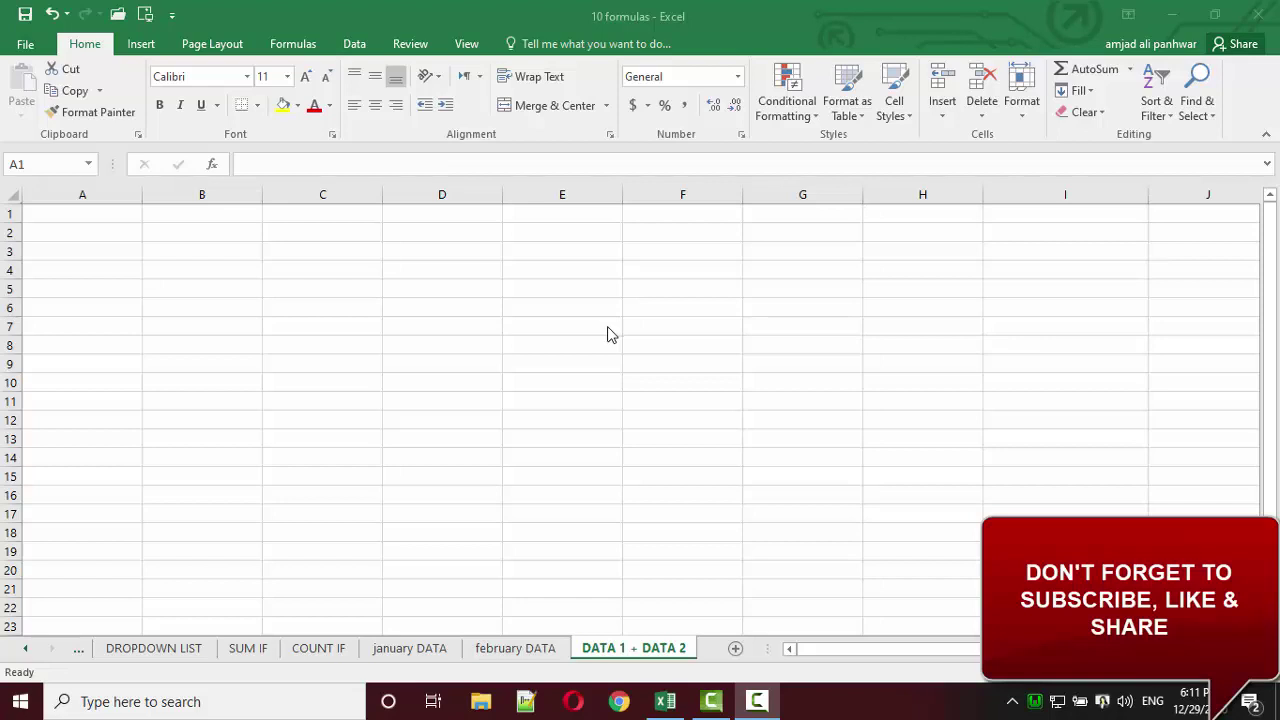
Step: Show the january DATA sheet and review its item names, SALE1–SALE 3 figures and headers
left_click(411, 645)
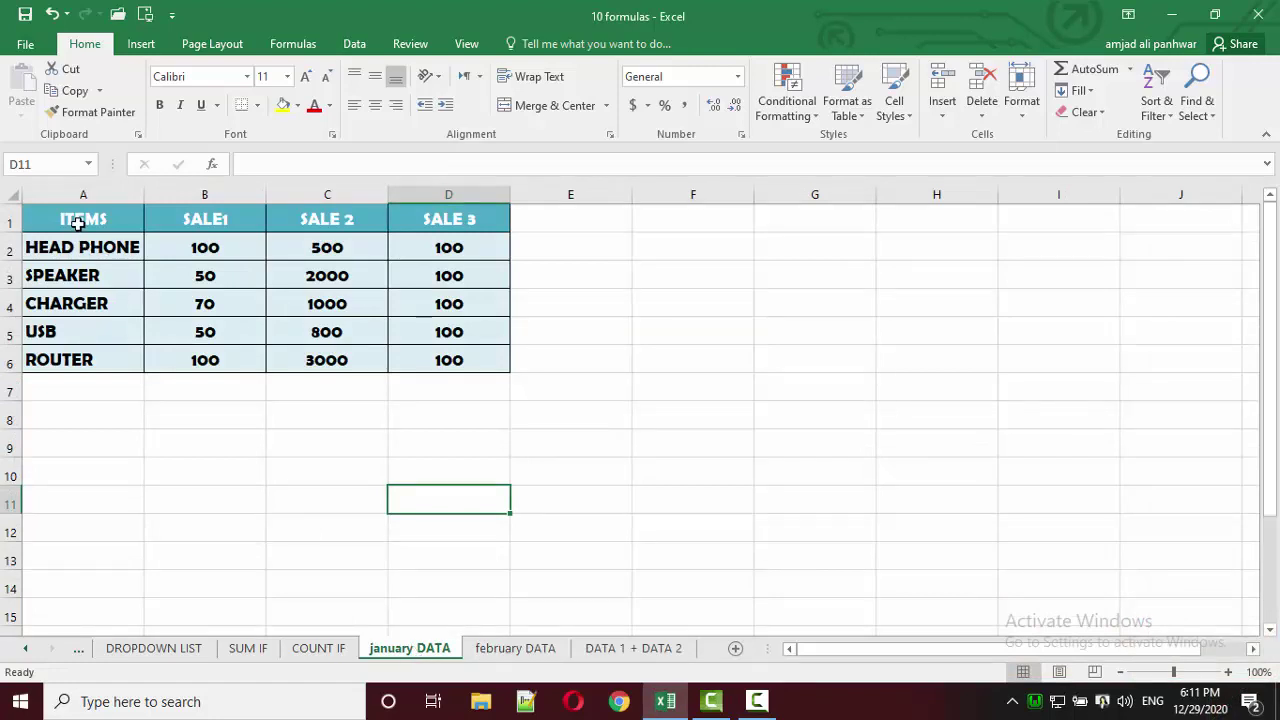
mouse_move(83, 216)
left_mouse_down()
mouse_move(134, 246)
mouse_move(374, 311)
mouse_move(499, 369)
left_mouse_up()
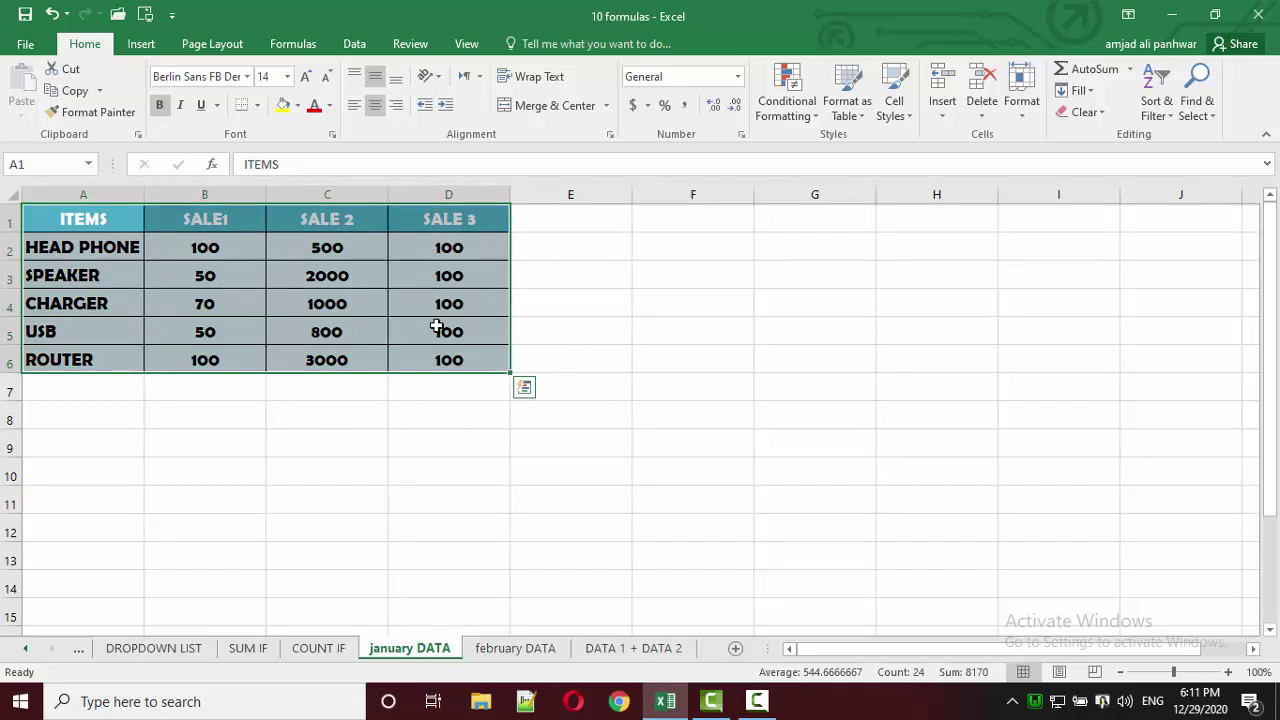
left_click_drag(63, 243, 72, 360)
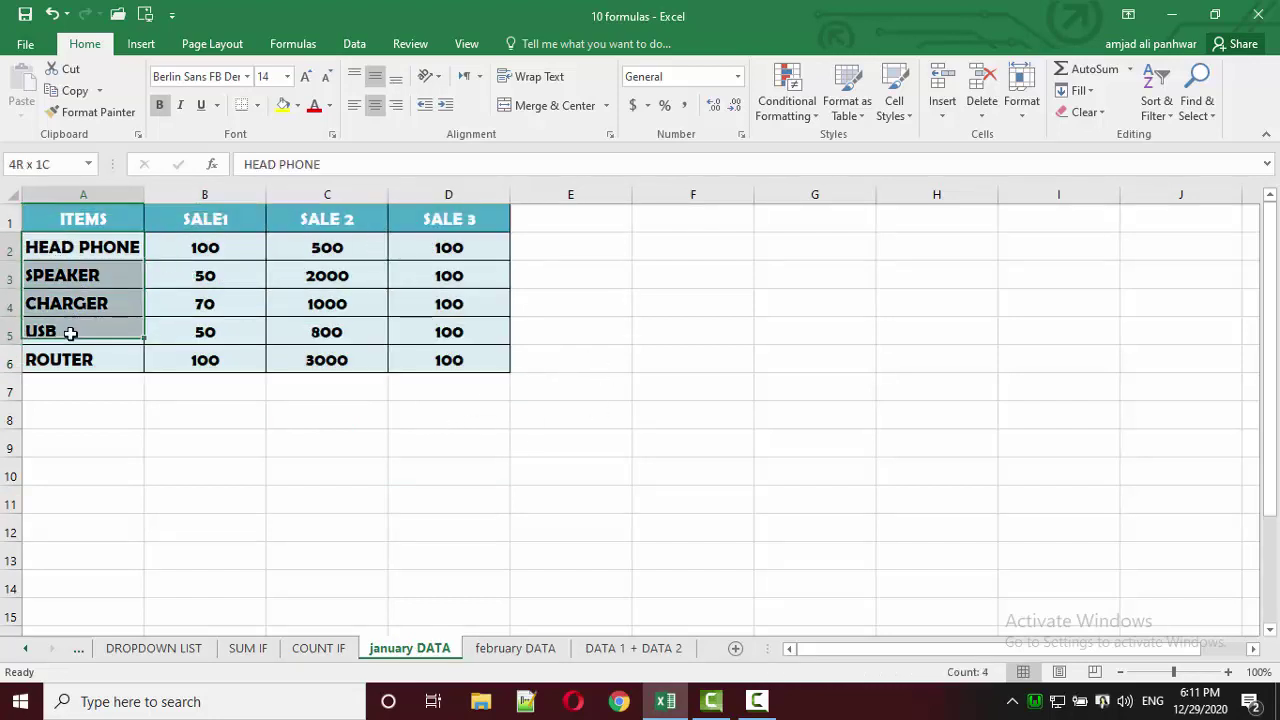
left_click(232, 240)
left_click_drag(232, 240, 425, 358)
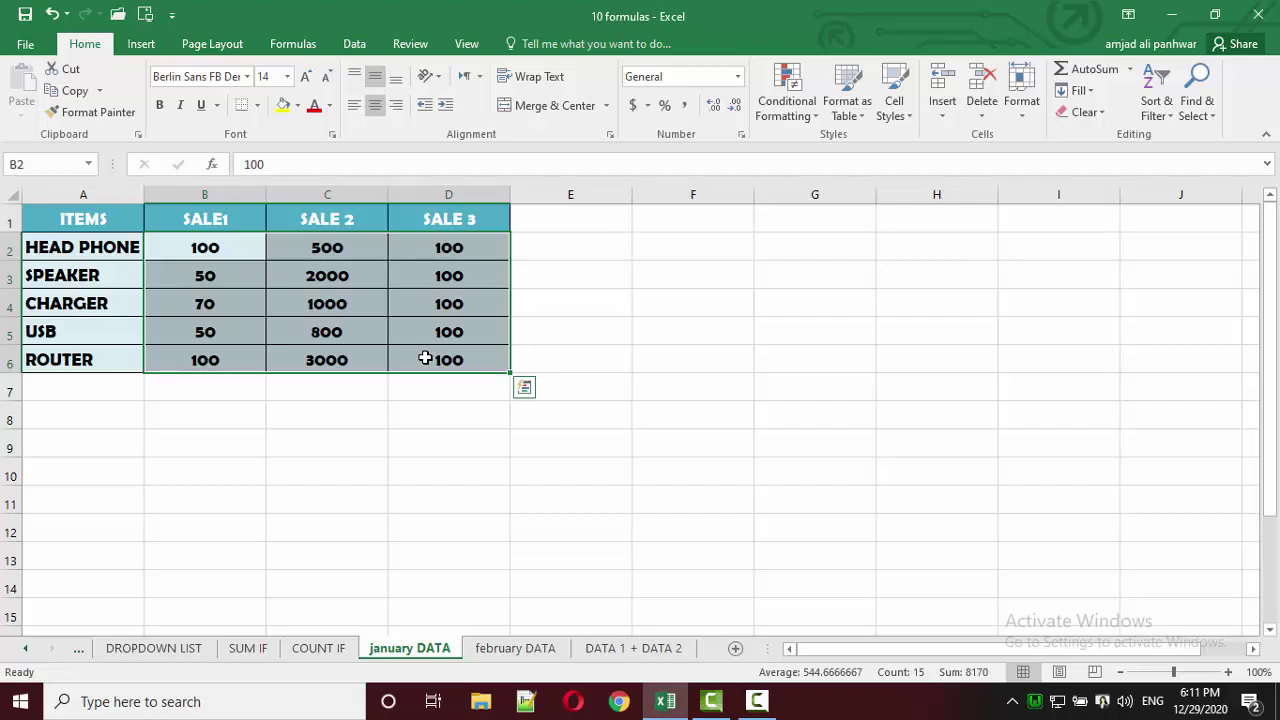
left_click(115, 218)
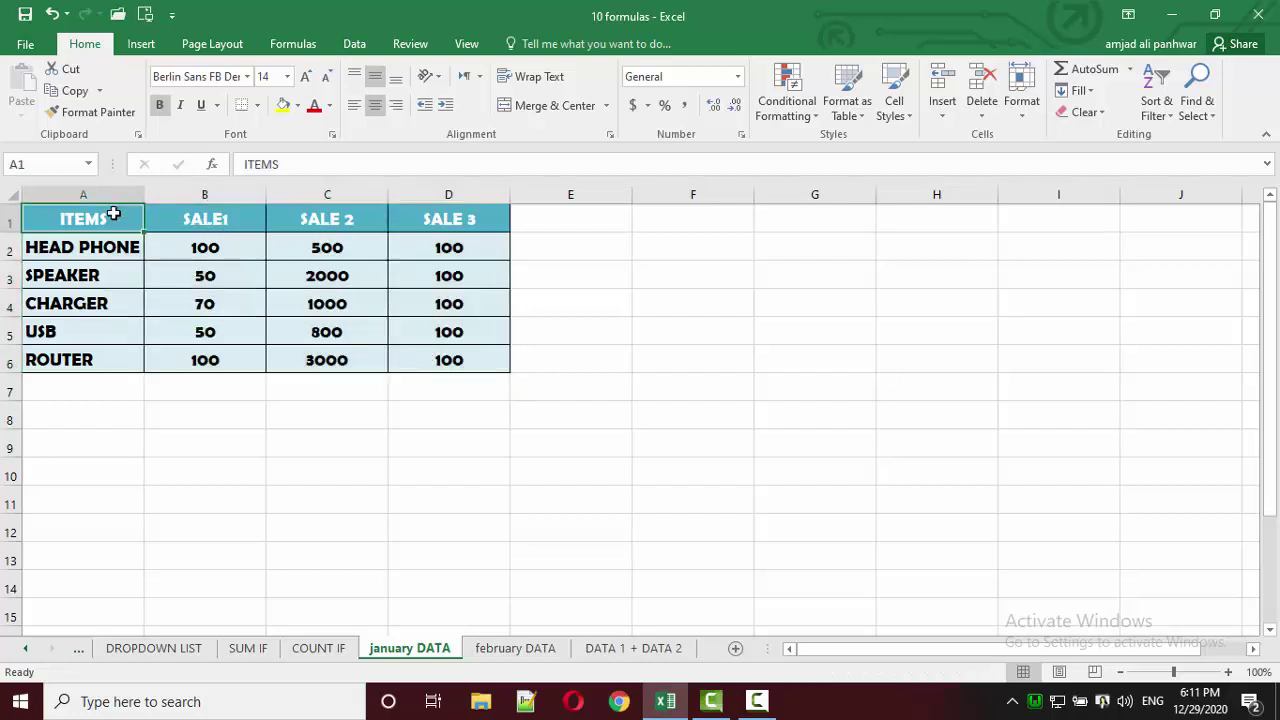
left_click(201, 213)
left_click_drag(201, 213, 442, 231)
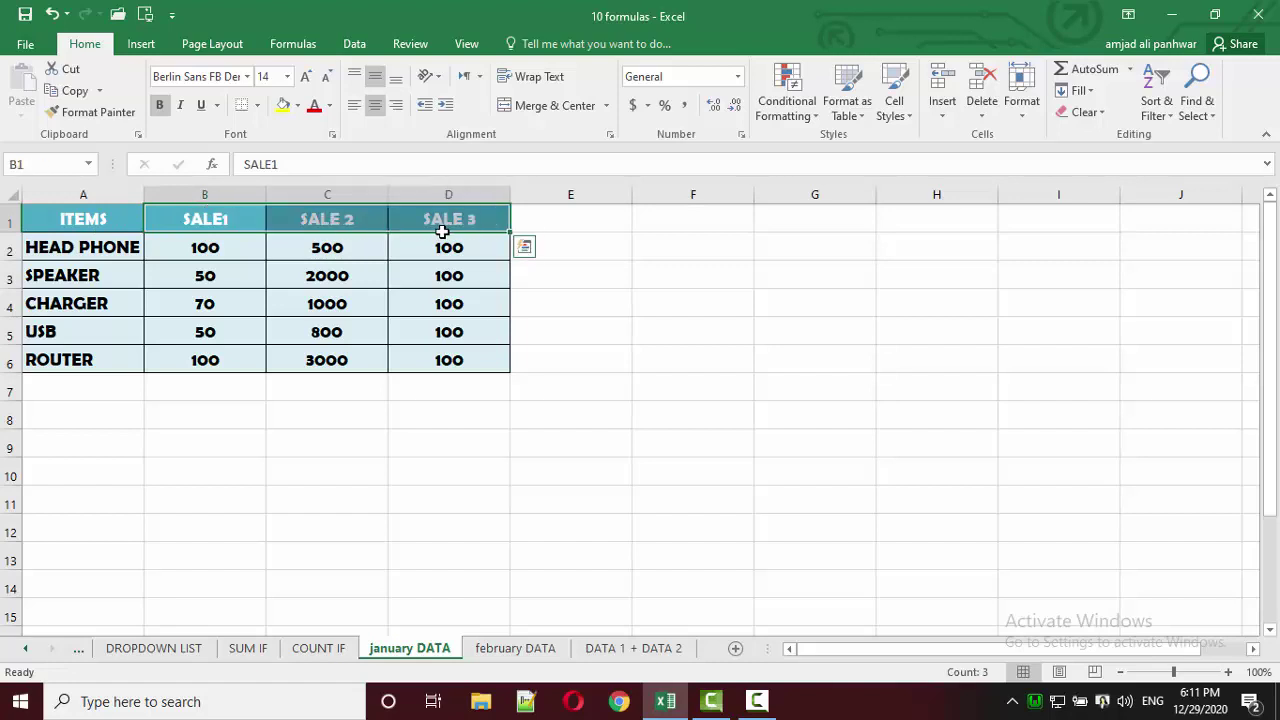
Step: On february DATA, replace the SALE1–SALE 3 headers with jan, filled across to feb and mar
left_click(515, 649)
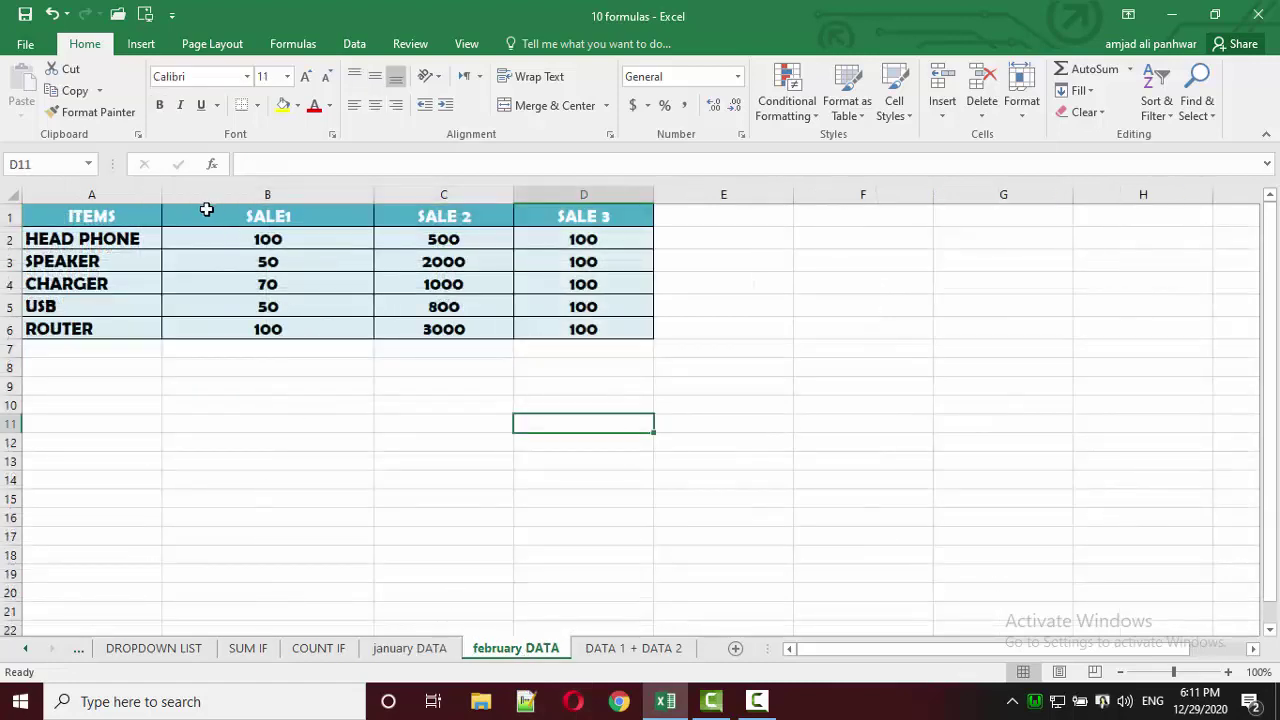
left_click(91, 218)
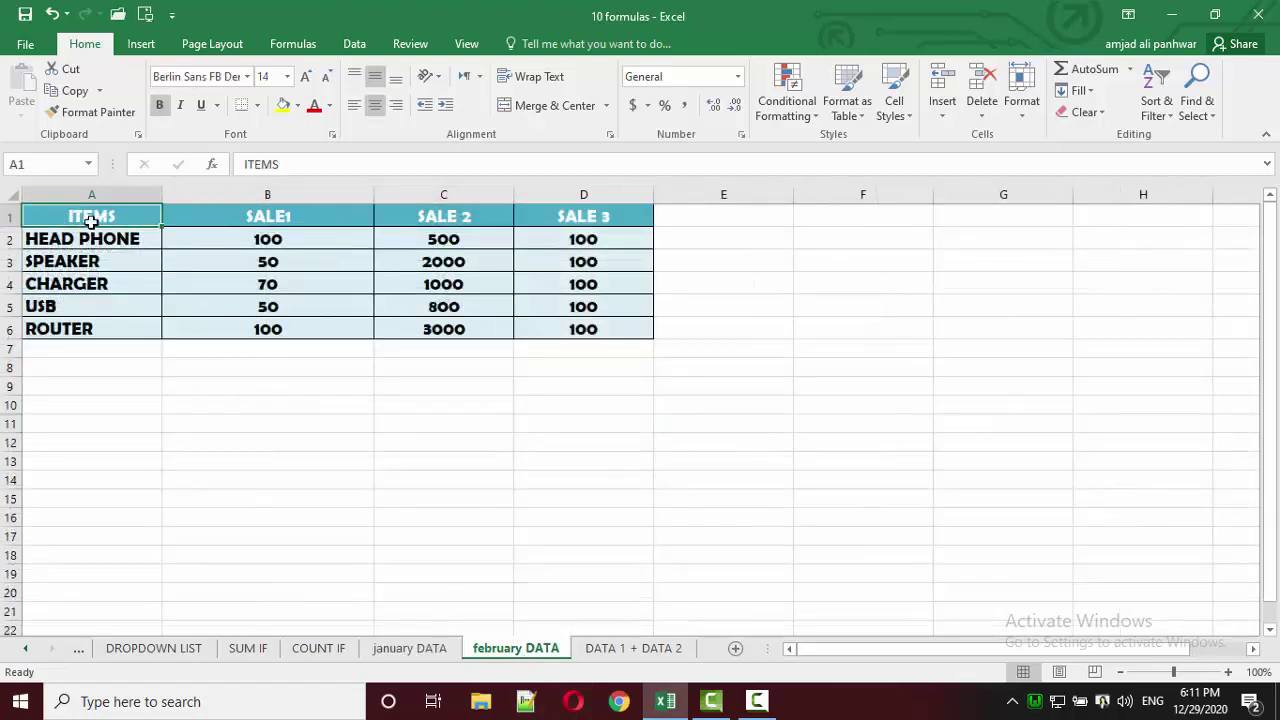
left_click(227, 219)
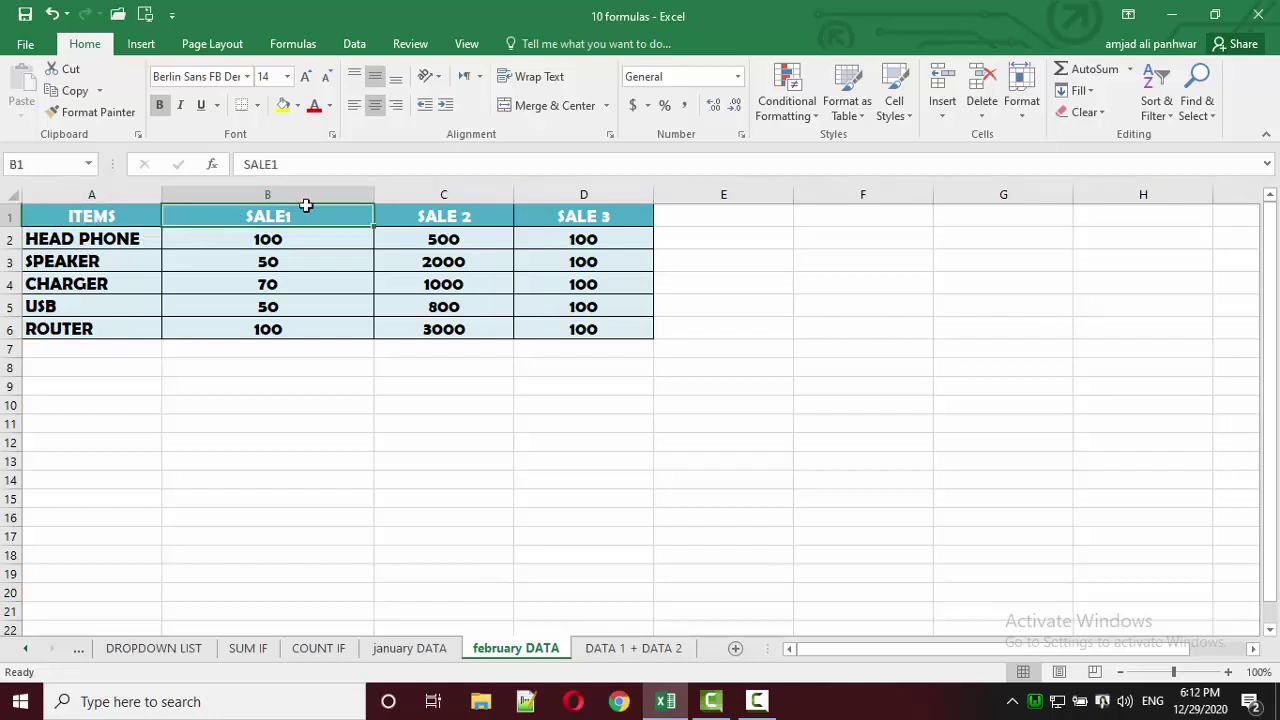
left_click(414, 220)
left_click(585, 216)
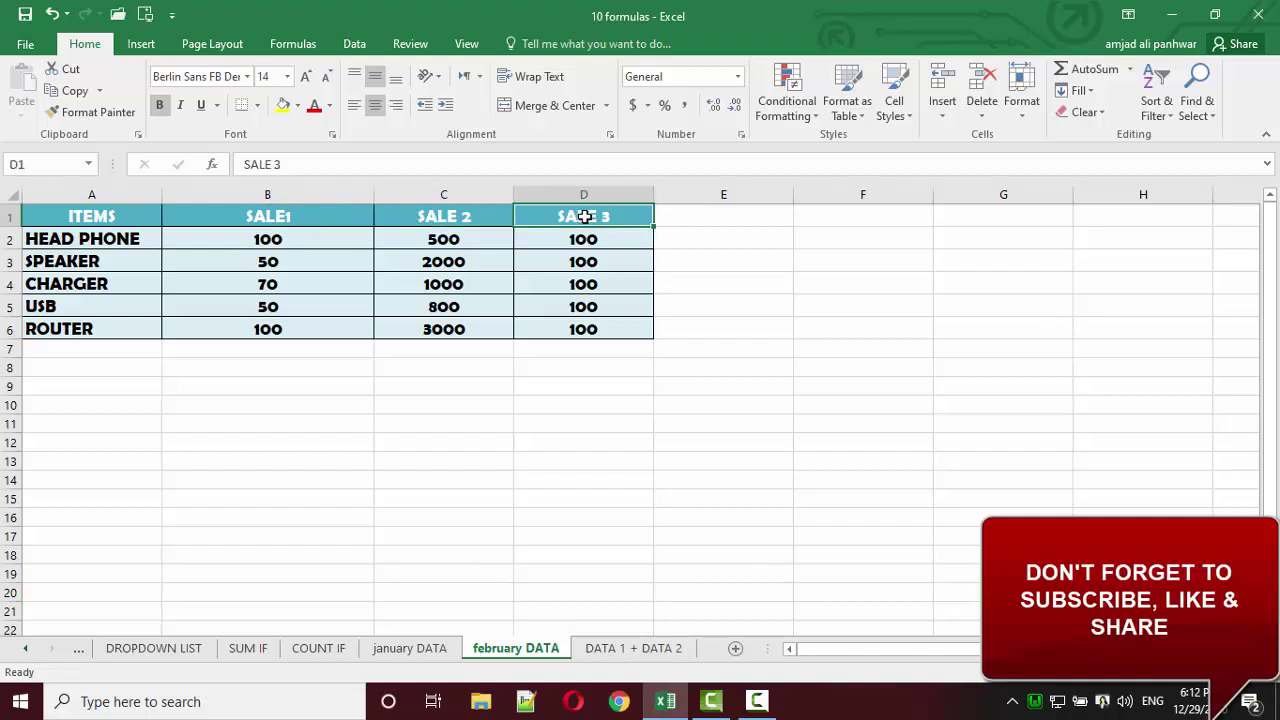
left_click(424, 218)
left_click(541, 216)
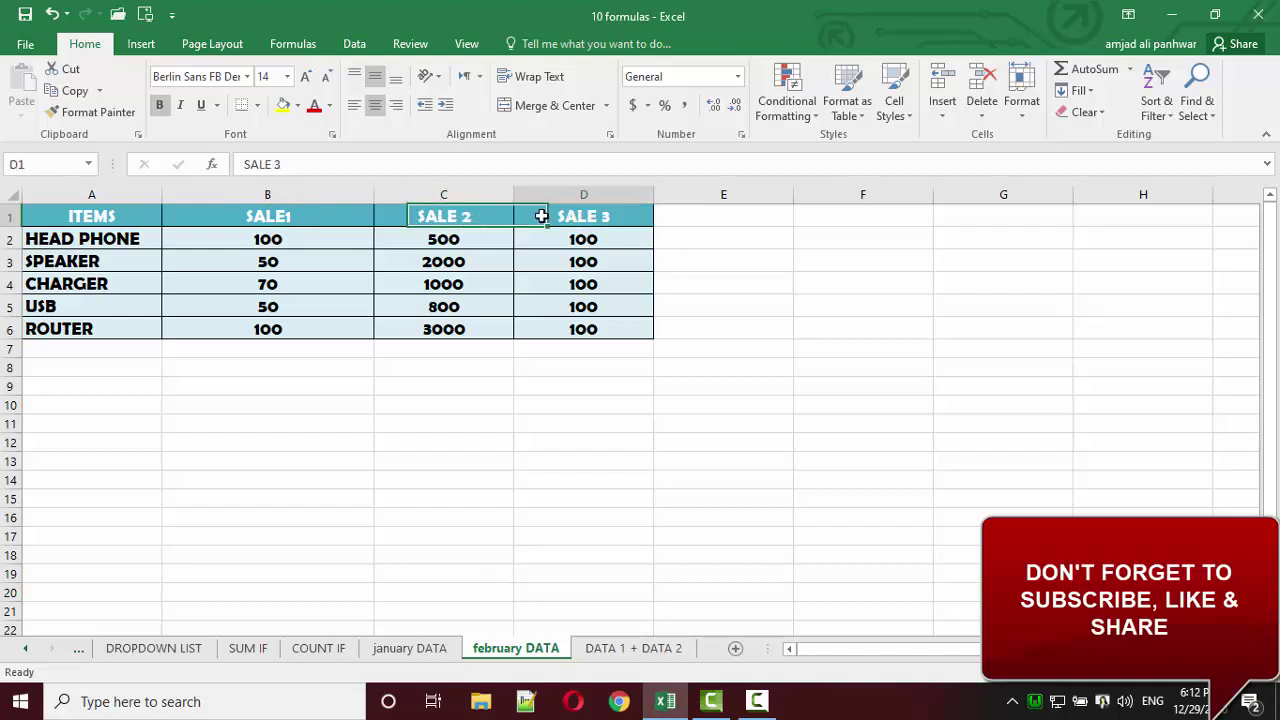
left_click(311, 218)
type("jan")
key("Tab")
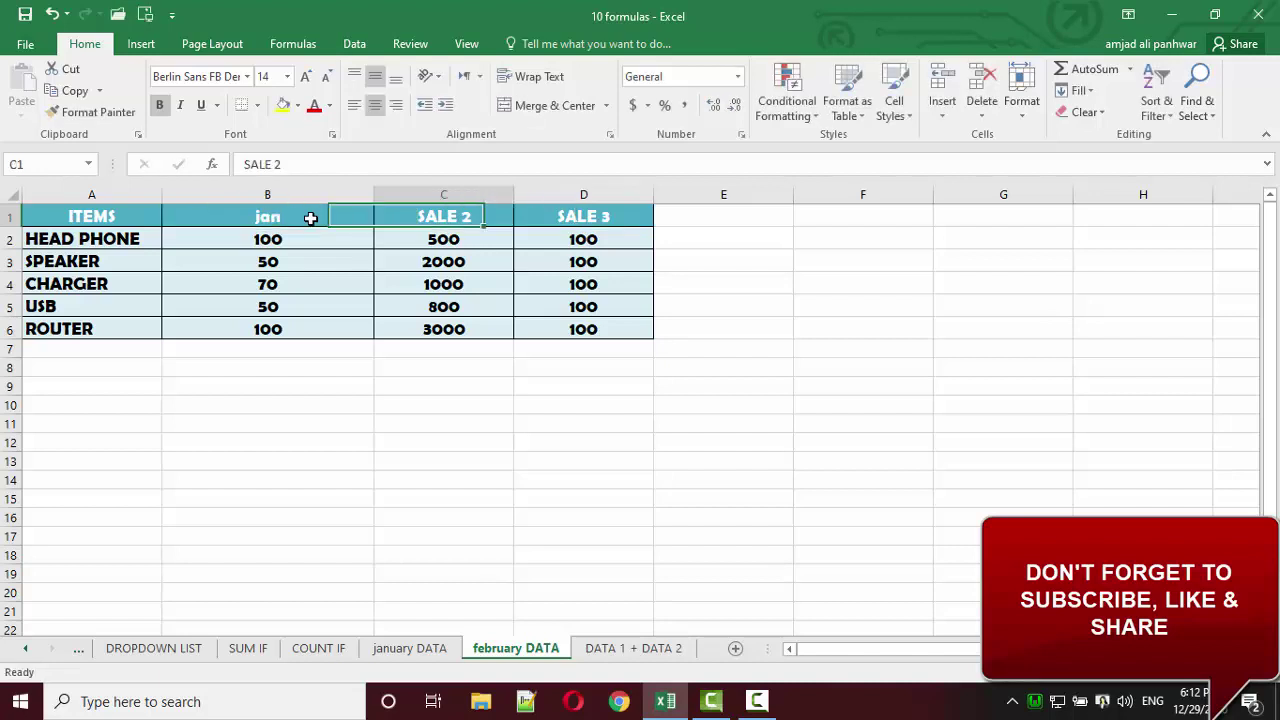
left_click(334, 218)
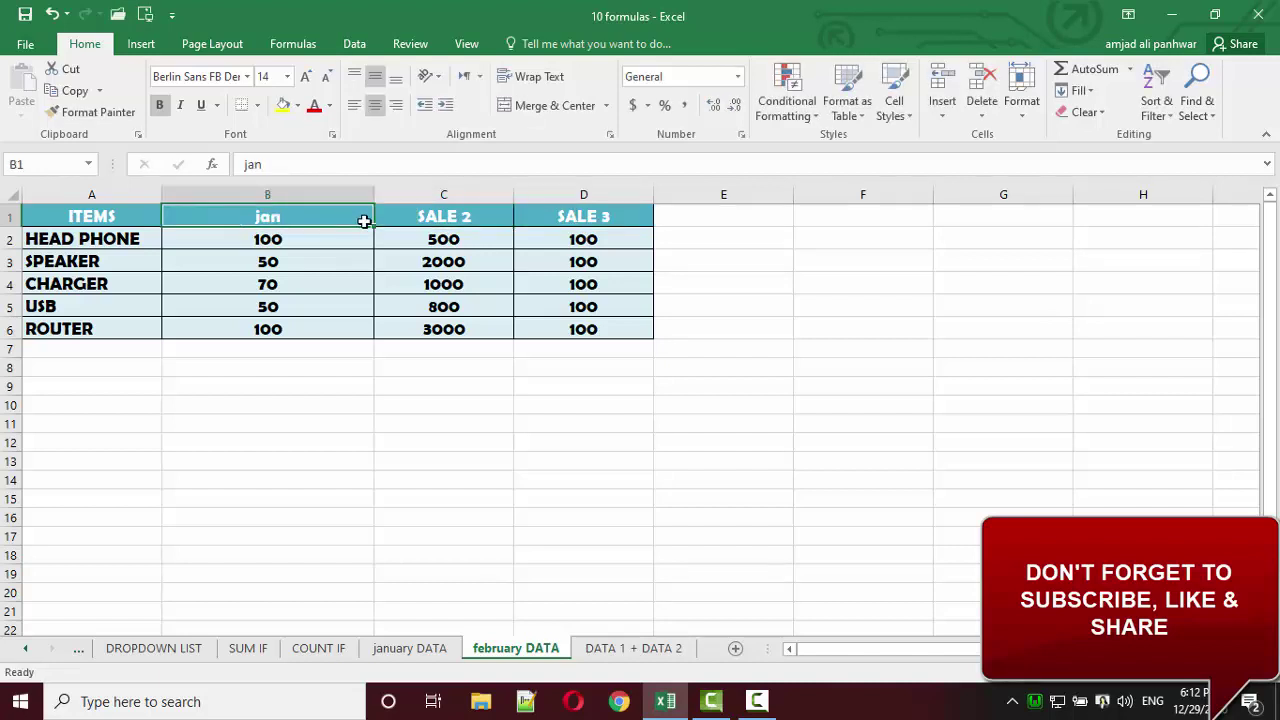
left_click_drag(378, 226, 612, 228)
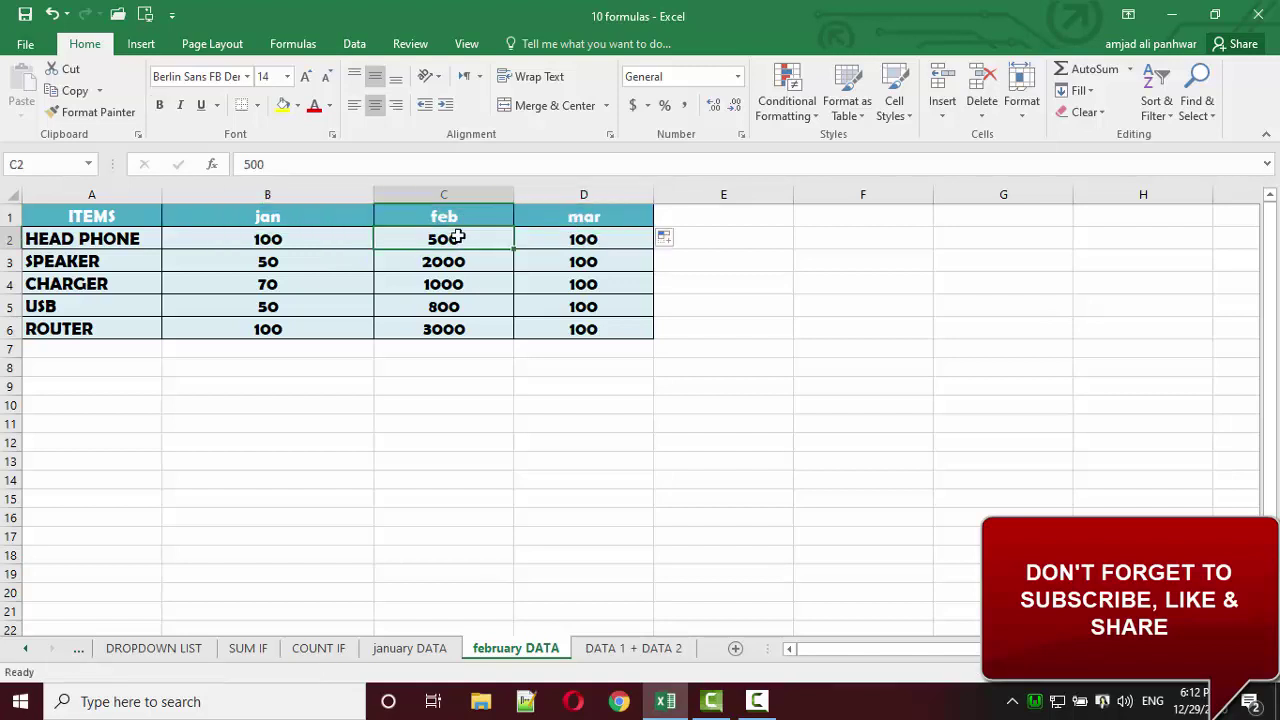
Step: On january DATA, enter jan as the first header and fill feb and mar beside it
left_click(398, 650)
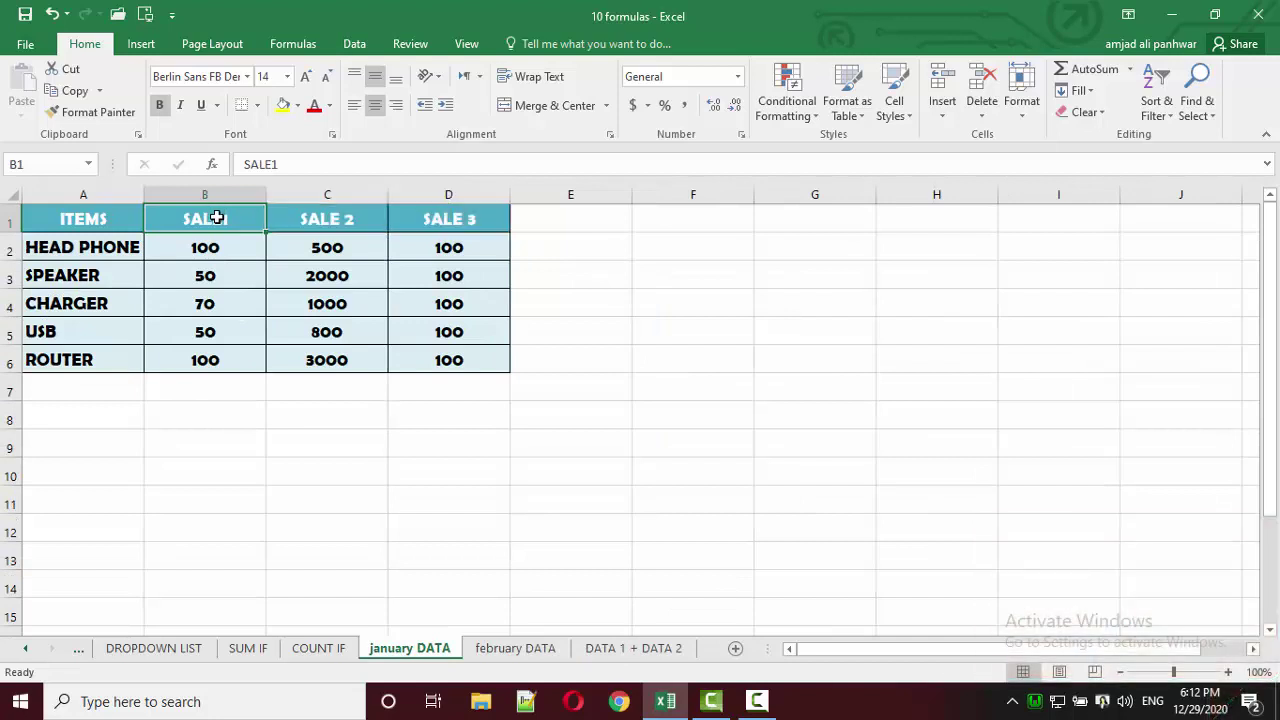
type("jan")
key("Return")
key("Return")
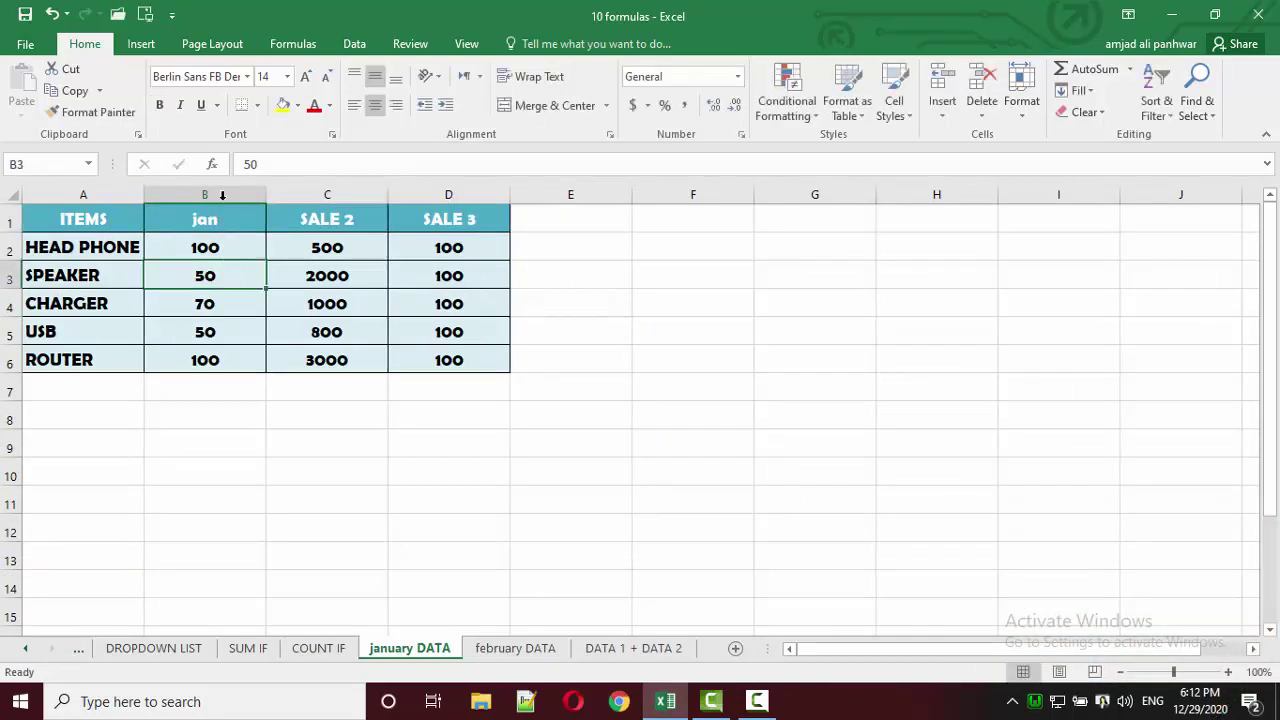
left_click(222, 218)
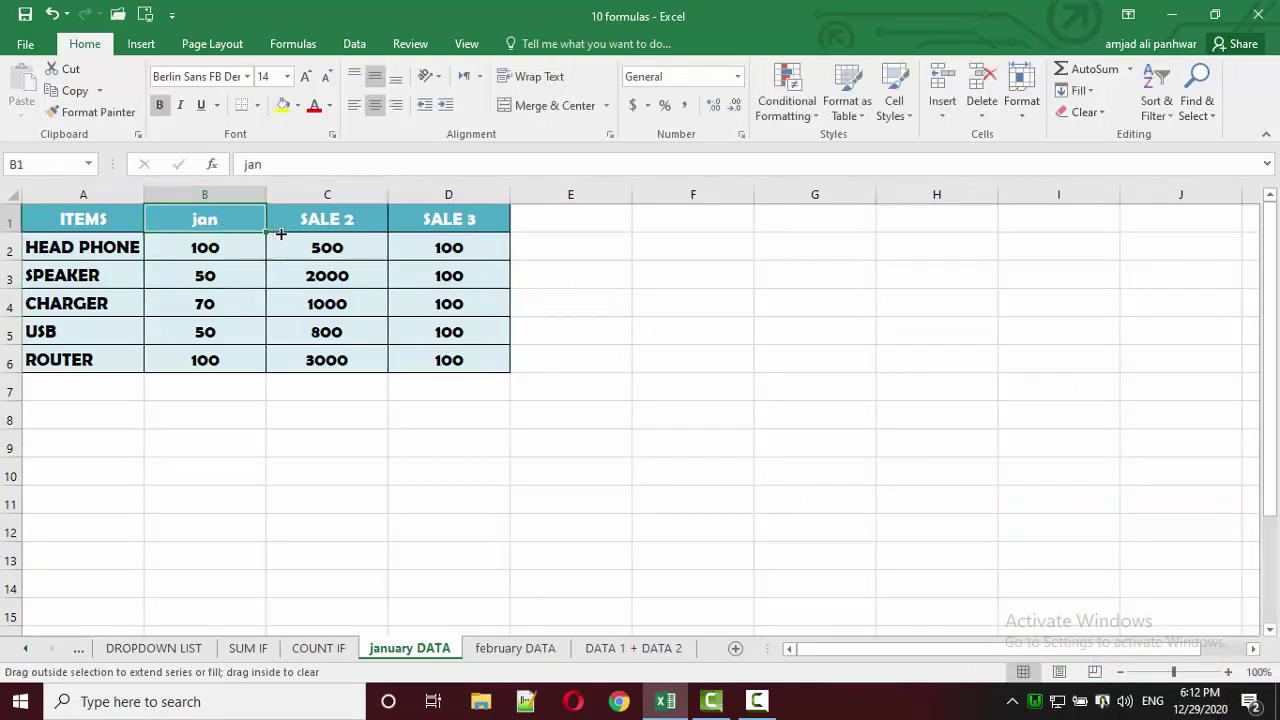
left_click_drag(281, 234, 458, 240)
left_click(400, 364)
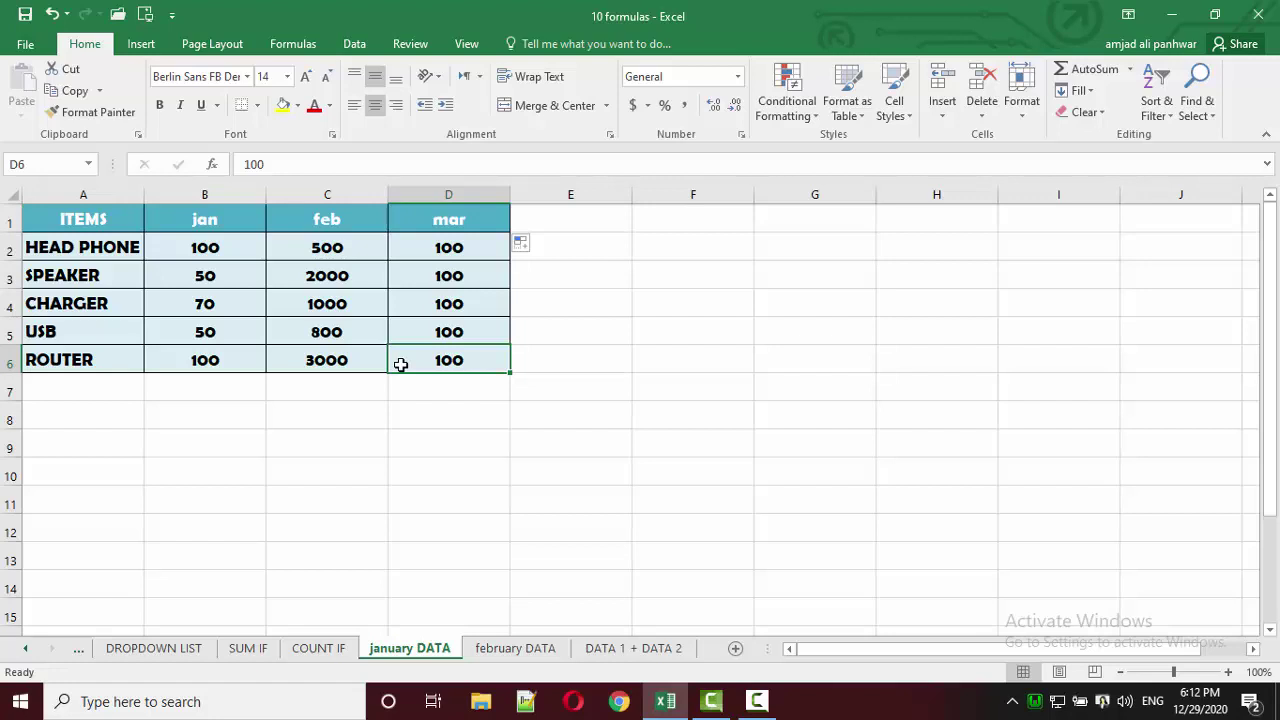
Step: Rename the january DATA sheet to 2012 DATA
right_click(420, 655)
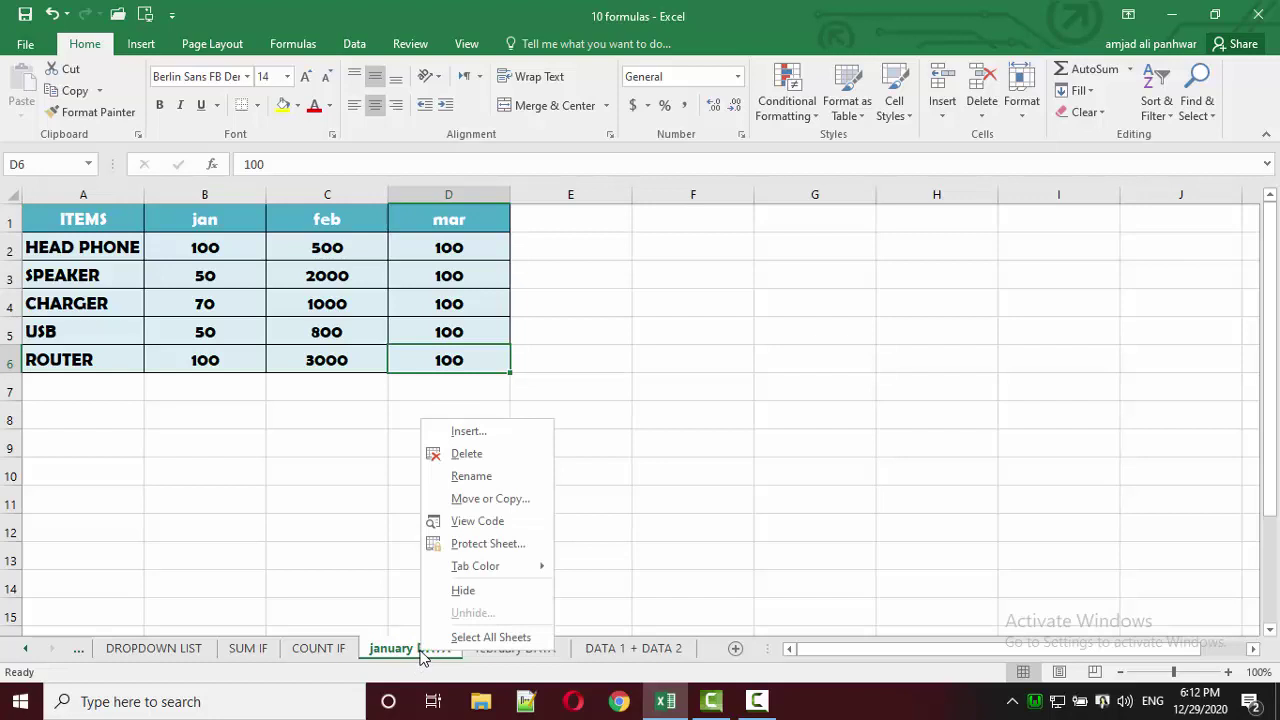
left_click(468, 476)
left_click(419, 649)
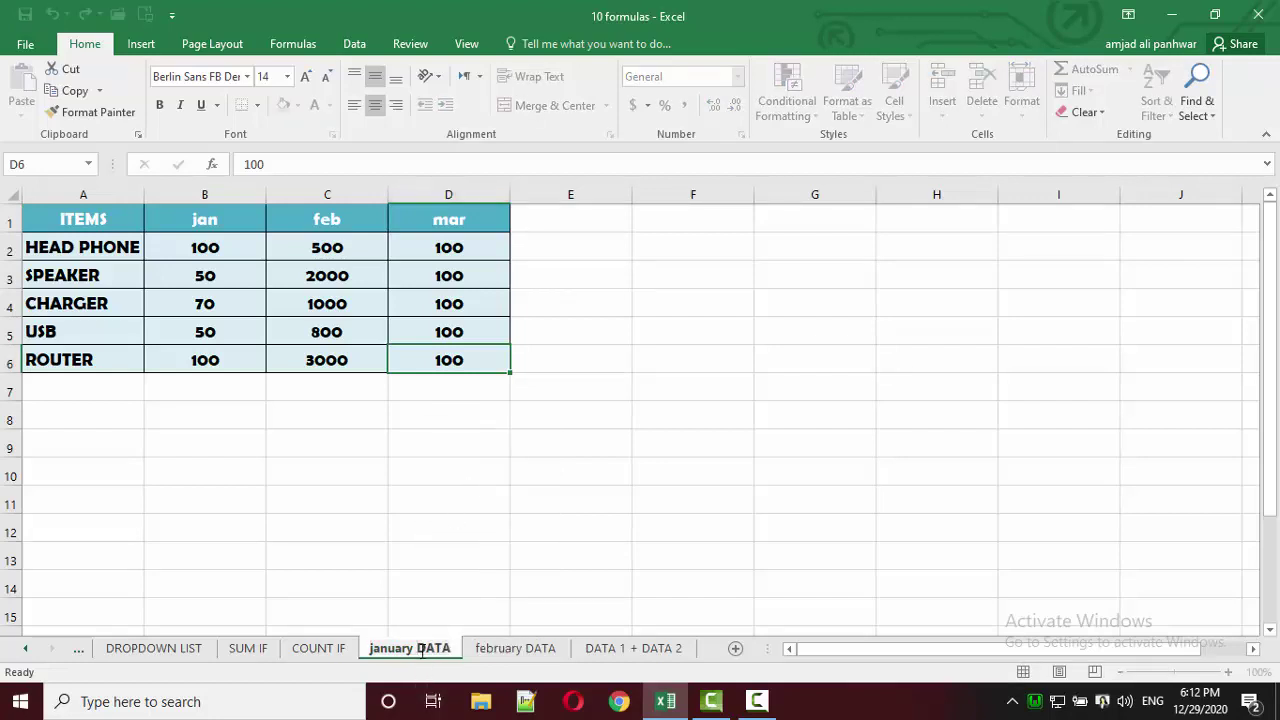
key("BackSpace")
key("BackSpace")
key("BackSpace")
key("BackSpace")
key("BackSpace")
key("BackSpace")
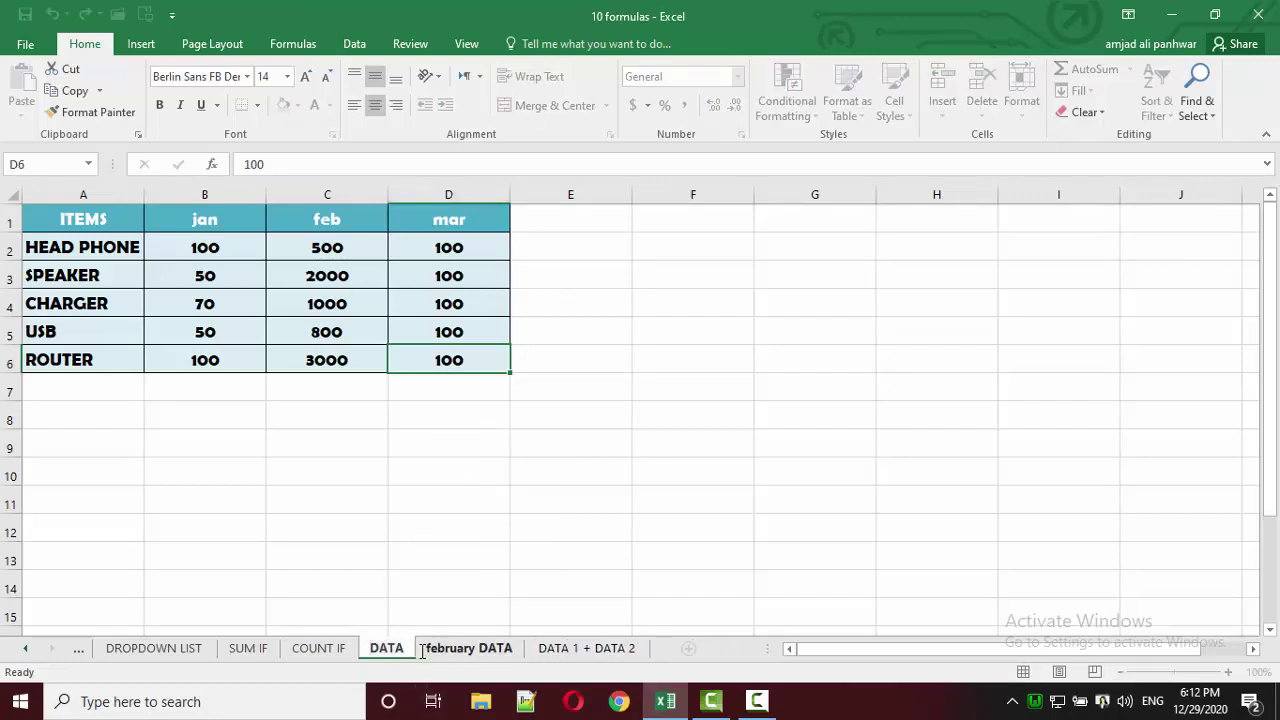
type("2012")
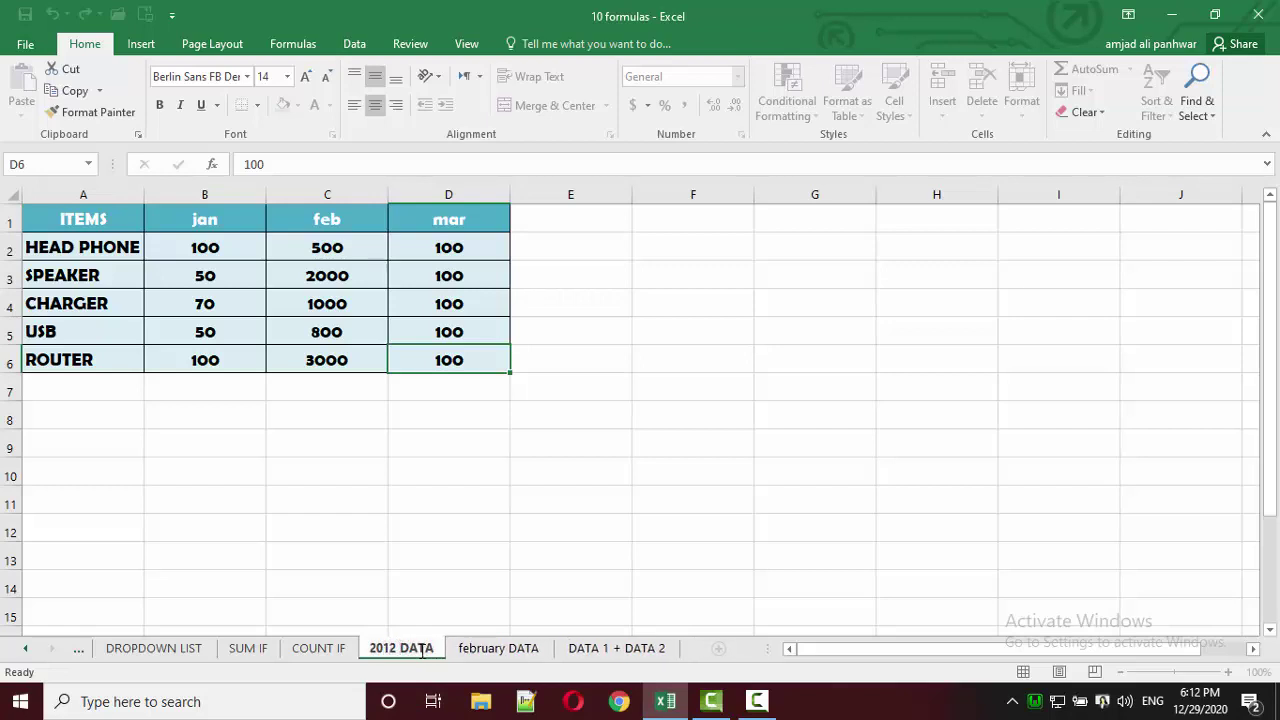
key("Return")
Step: Review the jan, feb and mar sales columns on the 2012 DATA sheet
left_click(398, 392)
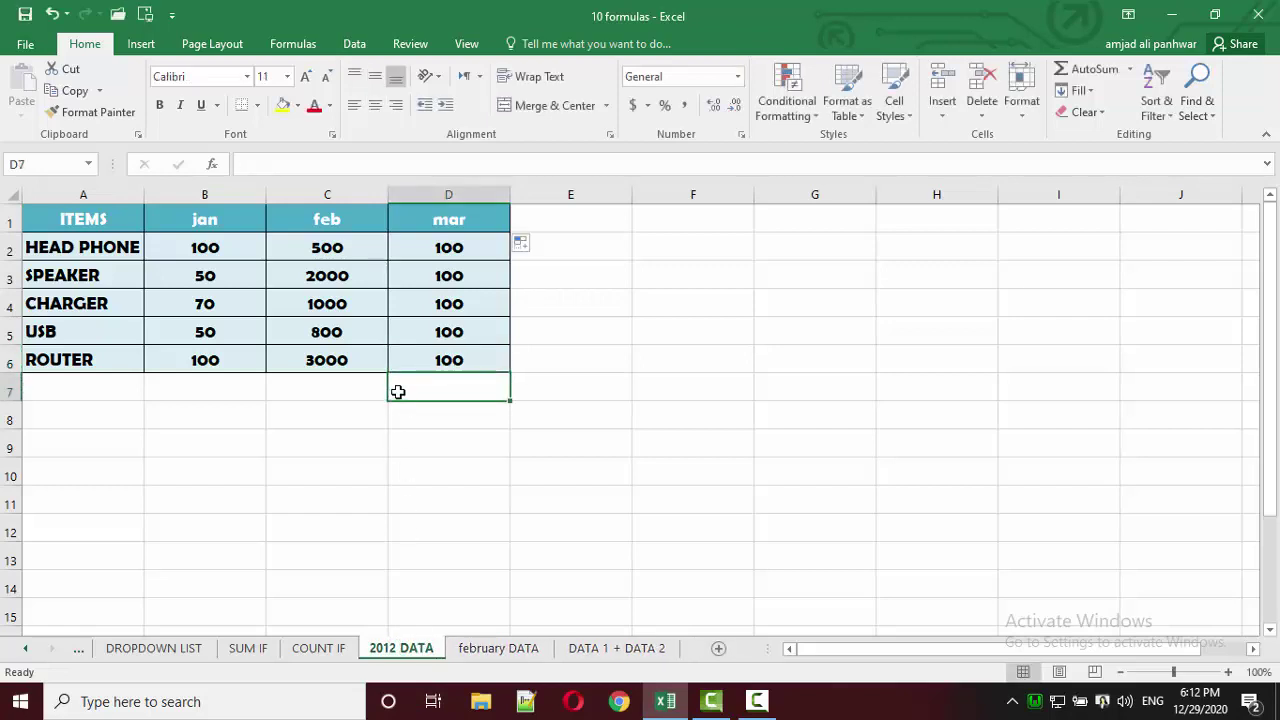
left_click(367, 304)
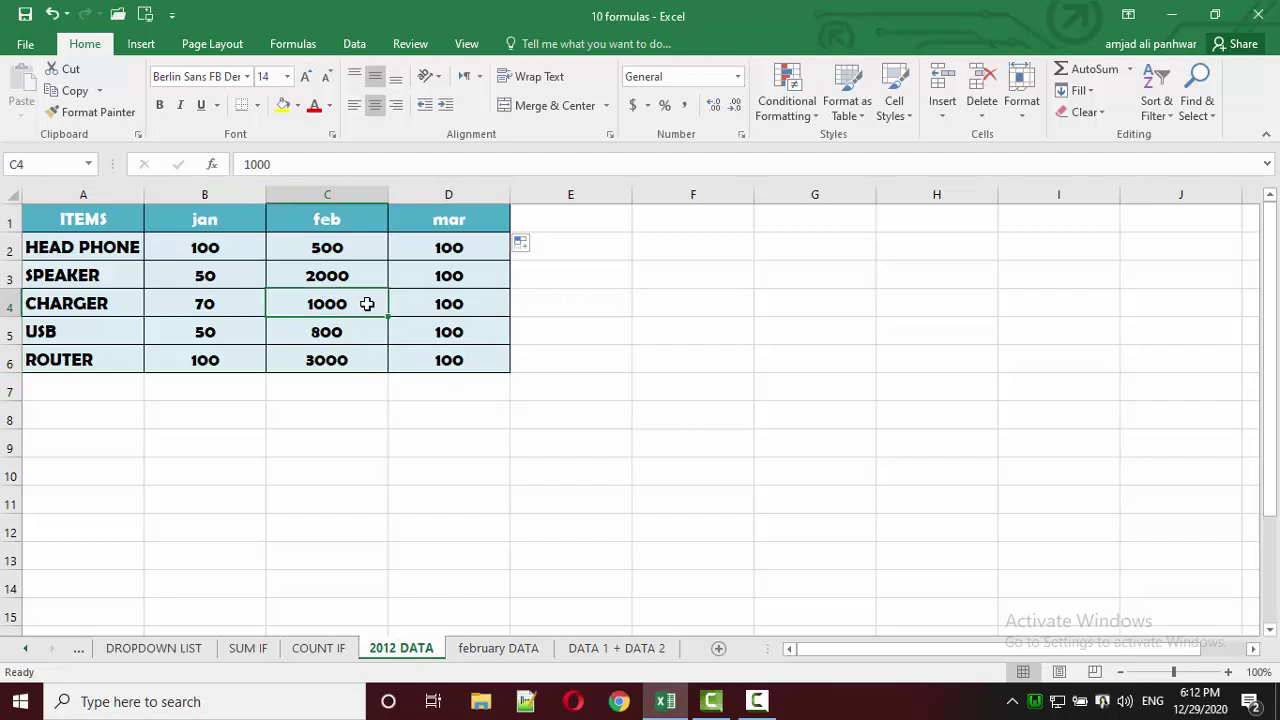
mouse_move(232, 214)
left_mouse_down()
mouse_move(234, 245)
mouse_move(472, 370)
left_mouse_up()
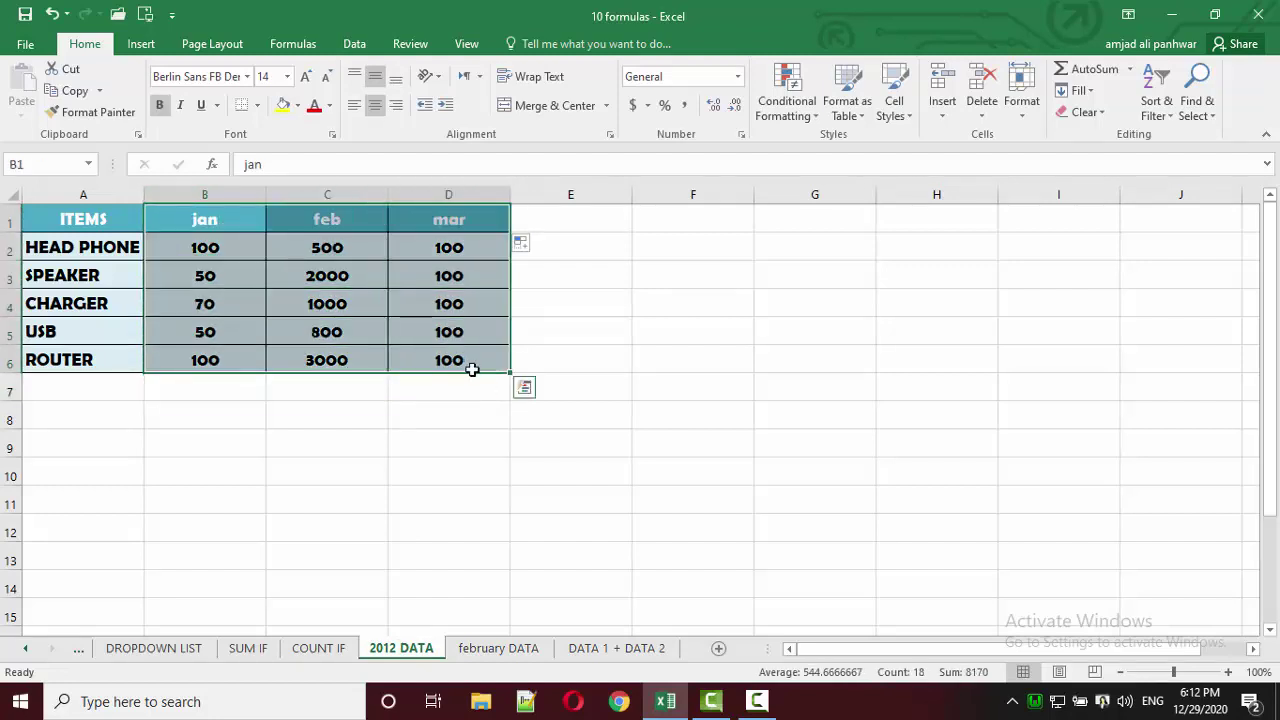
left_click(247, 229)
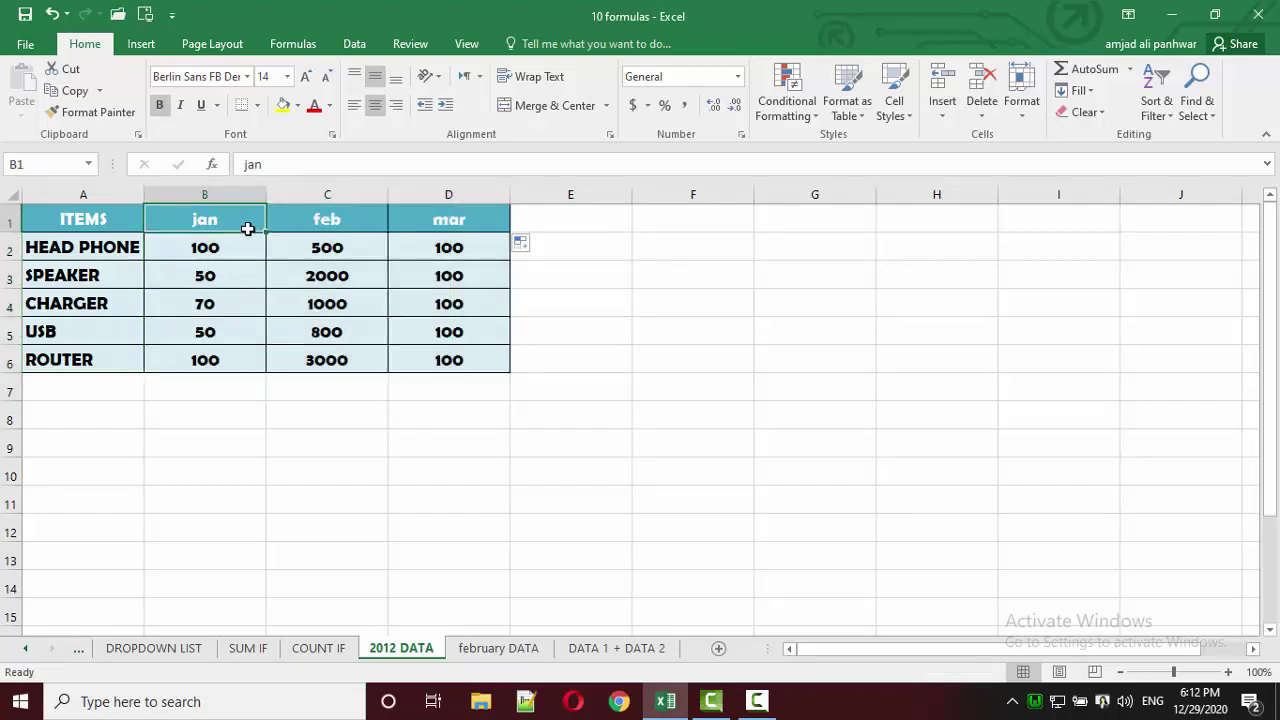
left_click(80, 264)
left_click(186, 217)
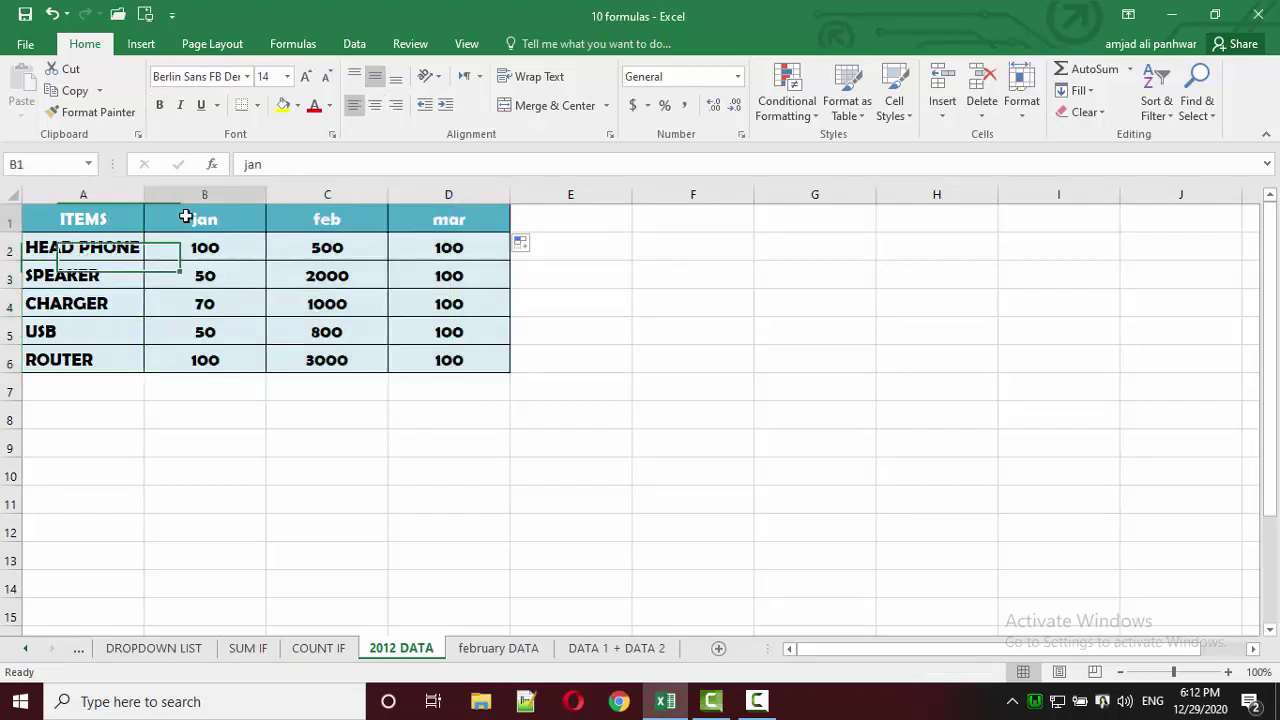
left_click_drag(194, 237, 199, 391)
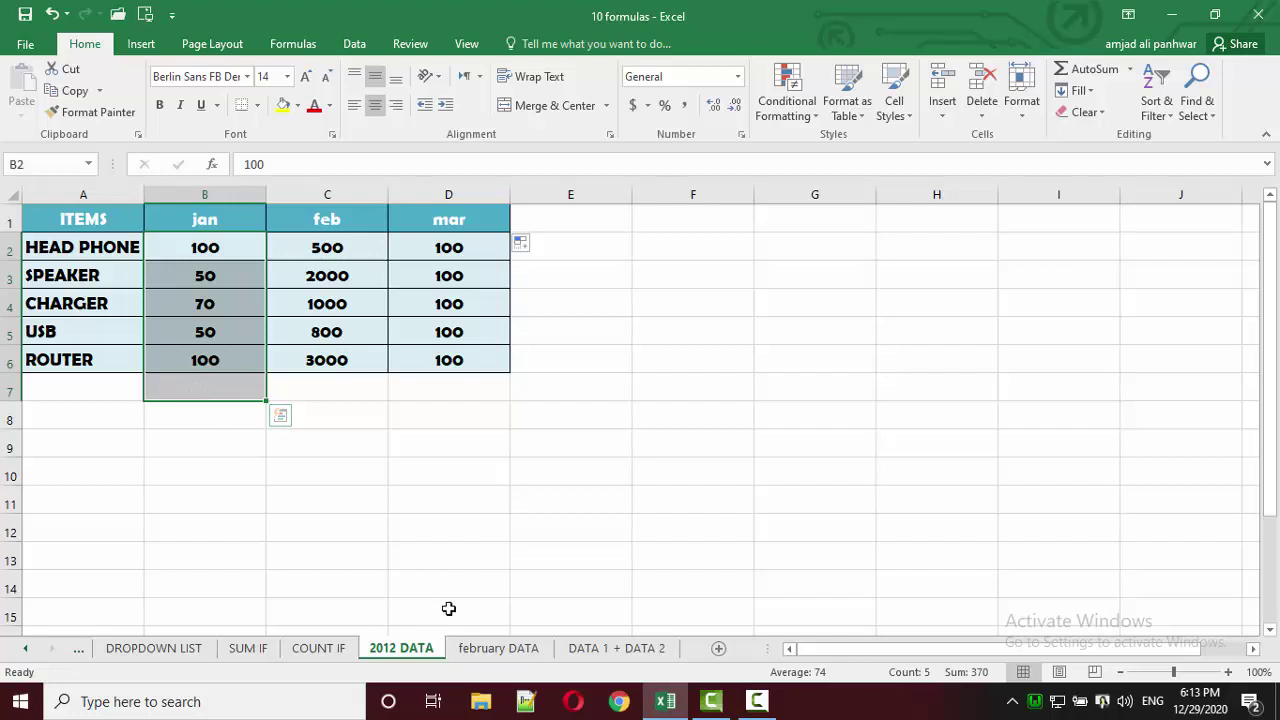
Step: Rename the february DATA sheet to 2013 DATA and compare it with 2012 DATA
right_click(478, 652)
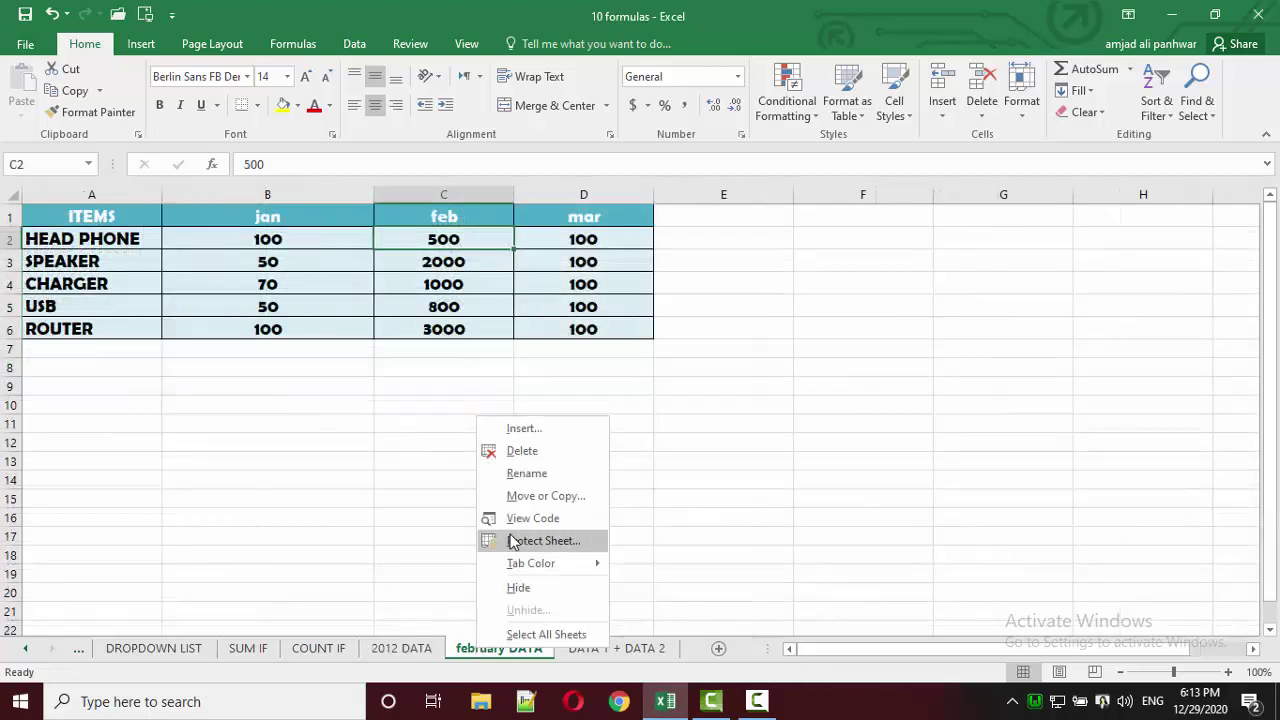
left_click(530, 490)
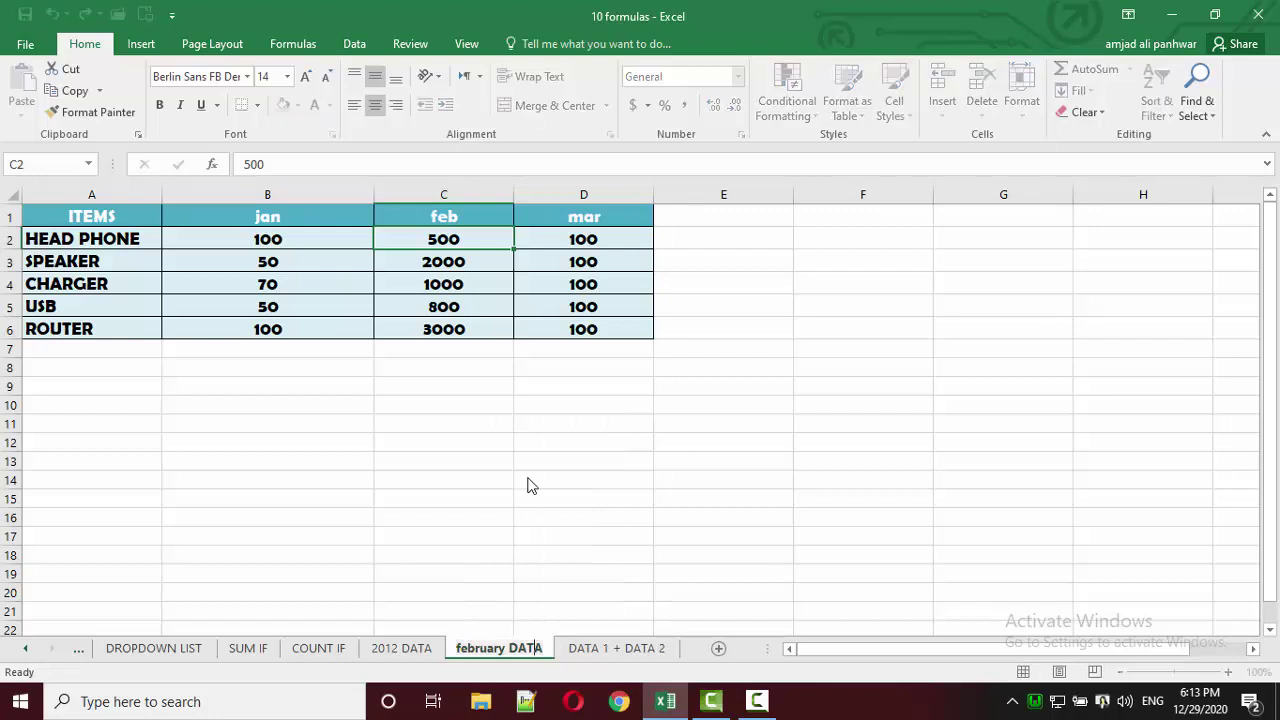
key("BackSpace")
key("BackSpace")
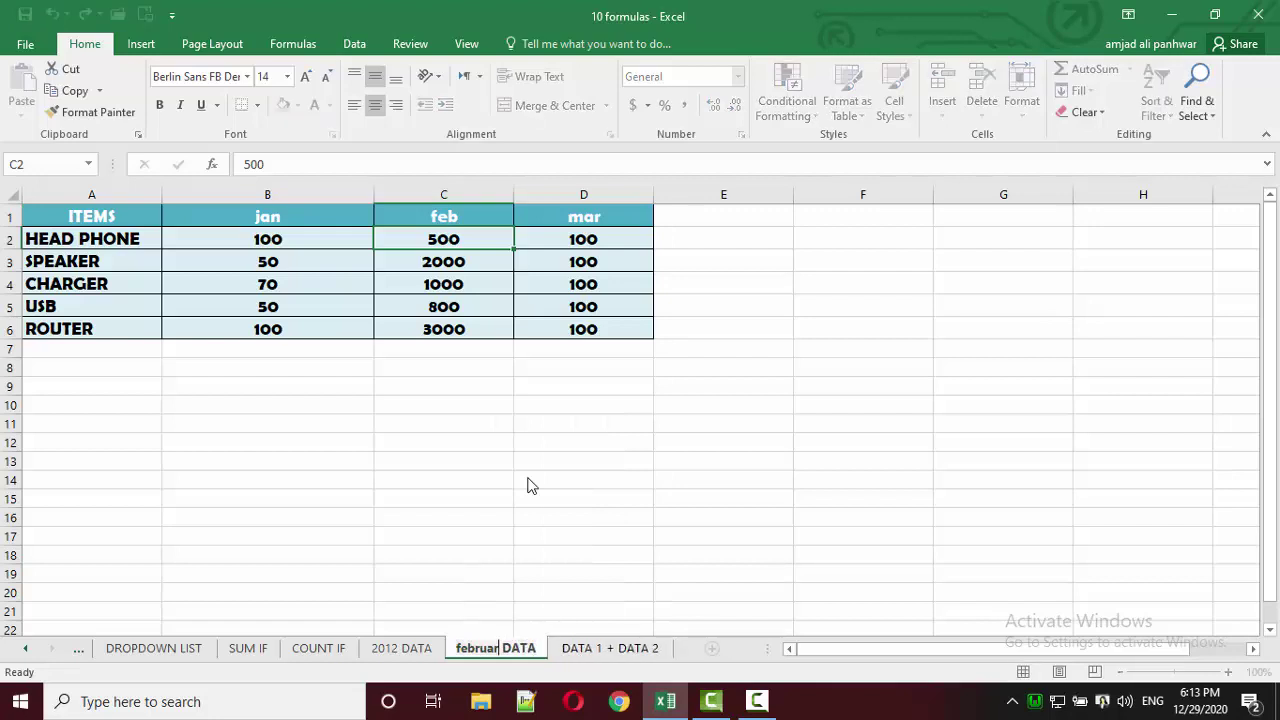
key("BackSpace")
key("BackSpace")
key("BackSpace")
type("201")
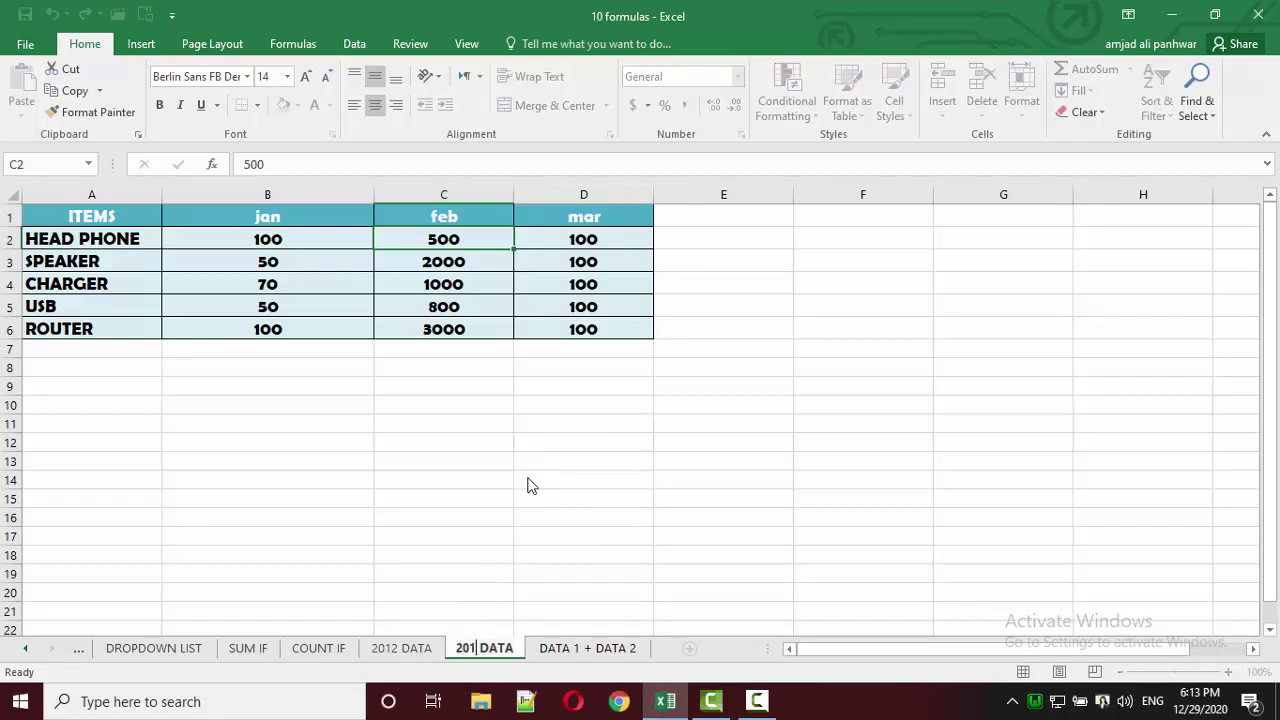
type("3")
key("Return")
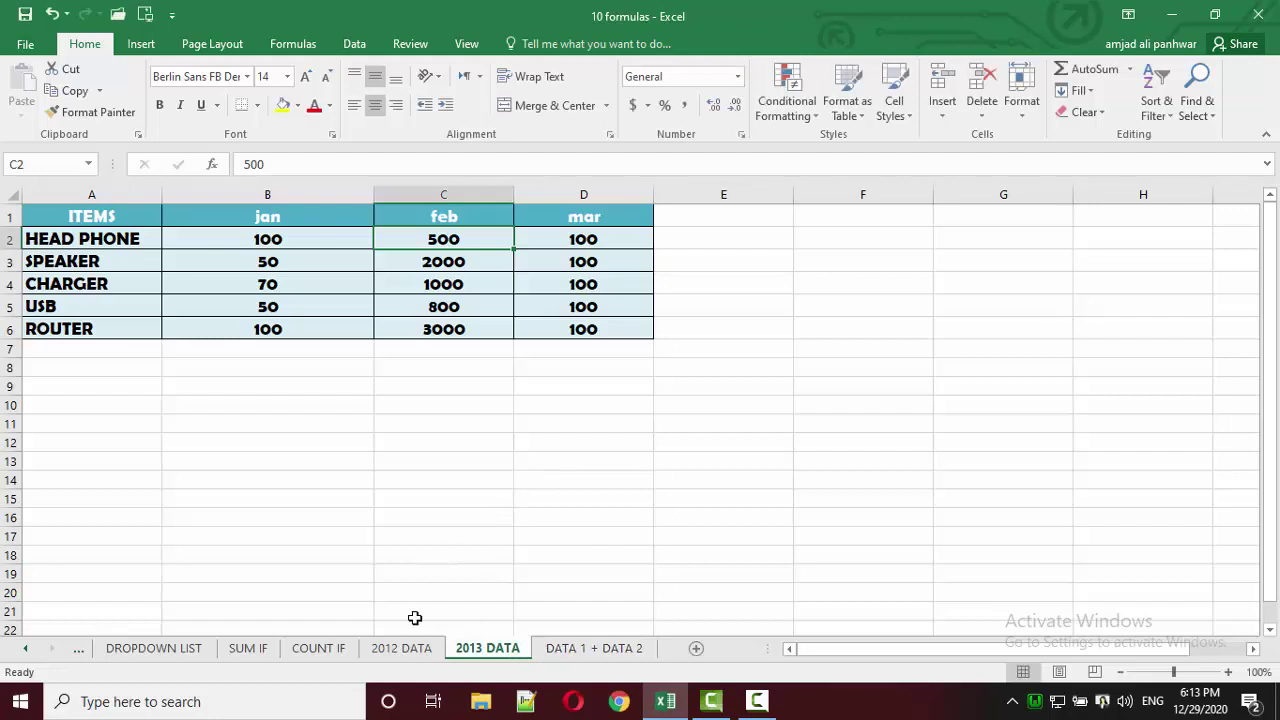
left_click(415, 650)
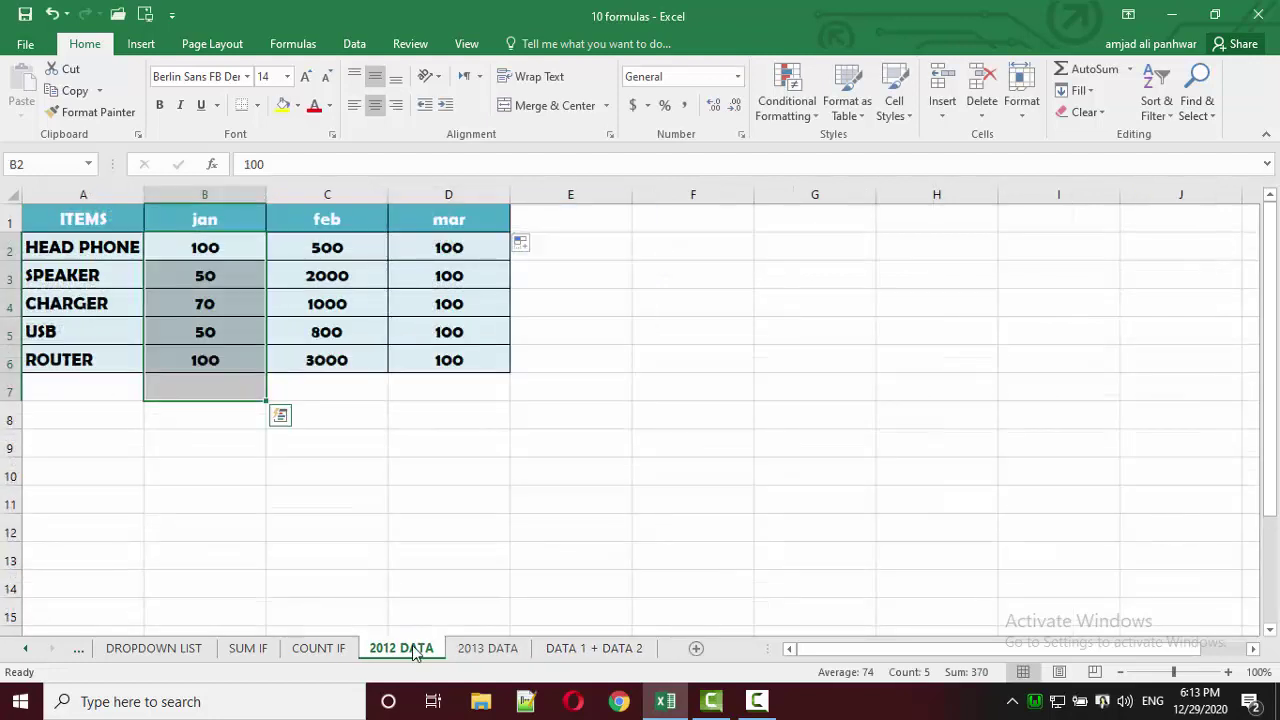
left_click(468, 650)
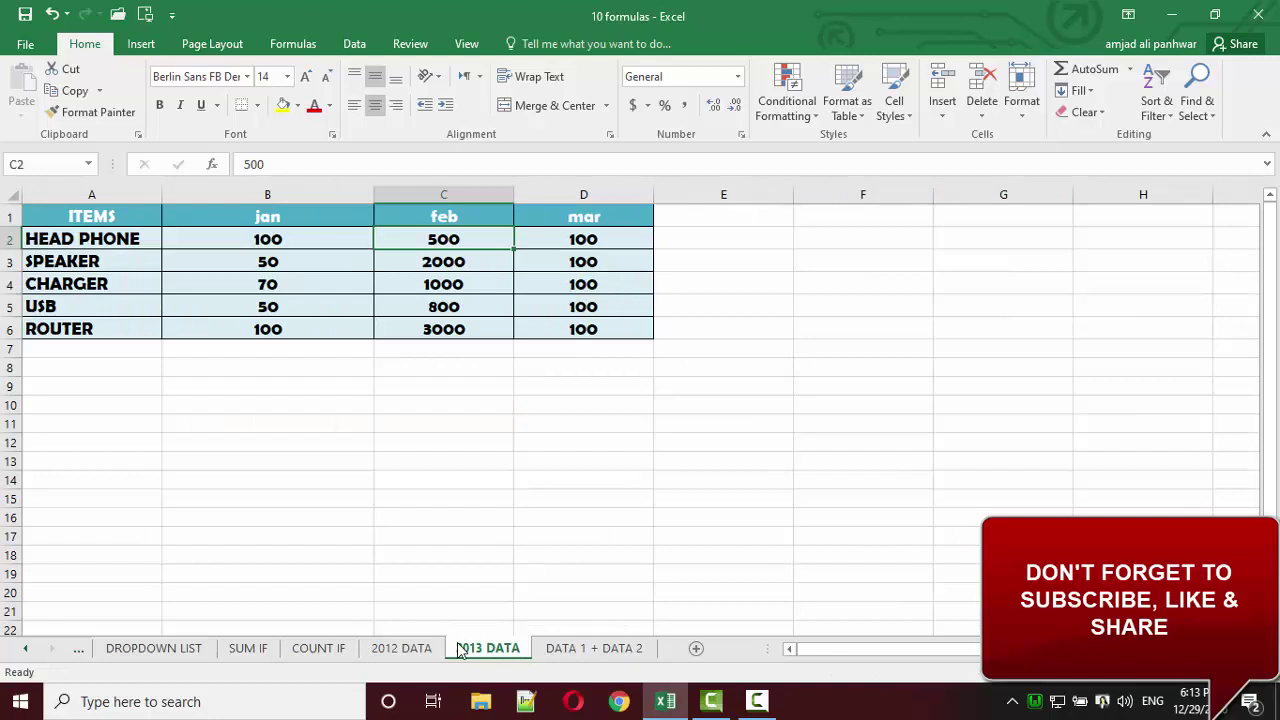
Step: Show the empty DATA 1 + DATA 2 sheet with the Data ribbon tools
left_click(560, 647)
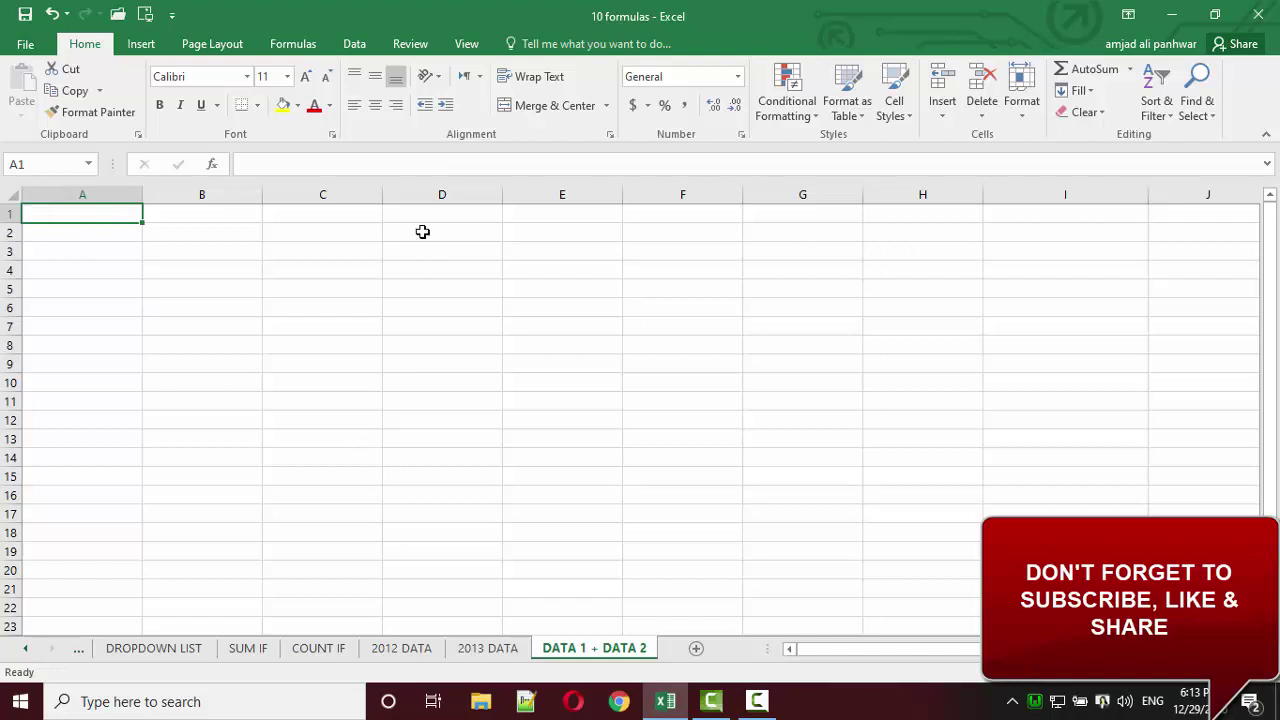
left_click(356, 43)
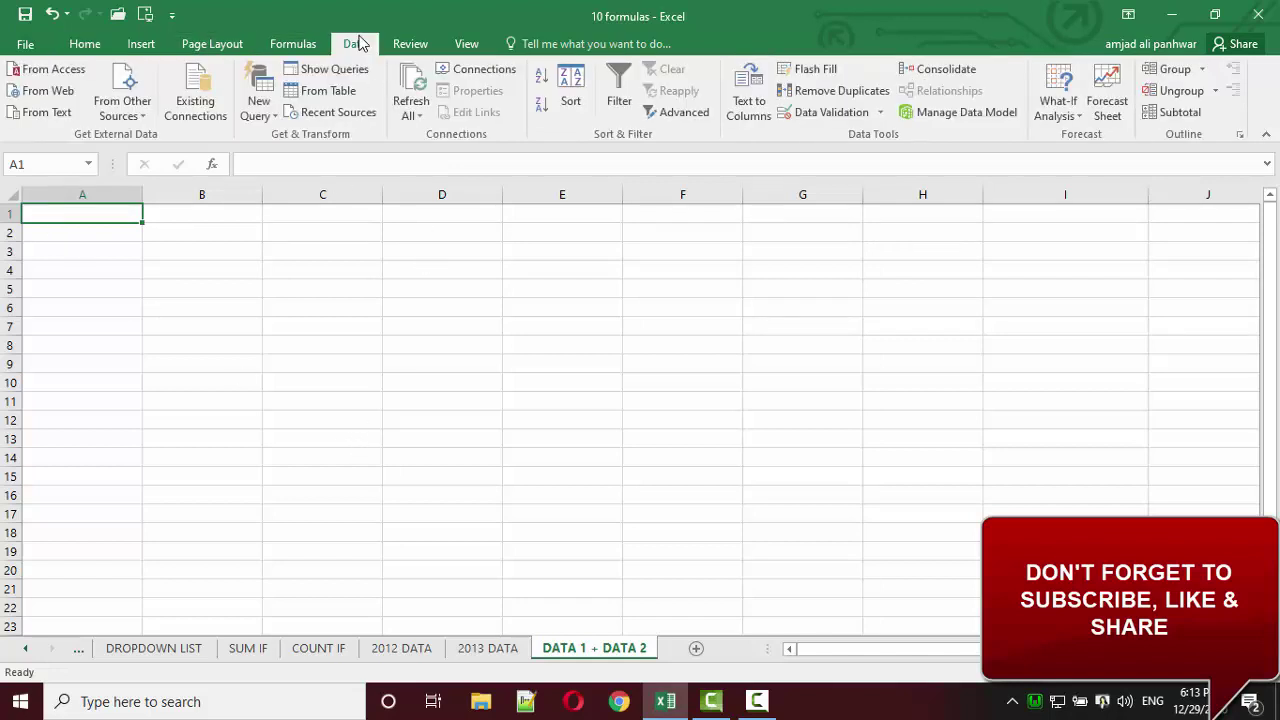
left_click(926, 78)
key("super+plus")
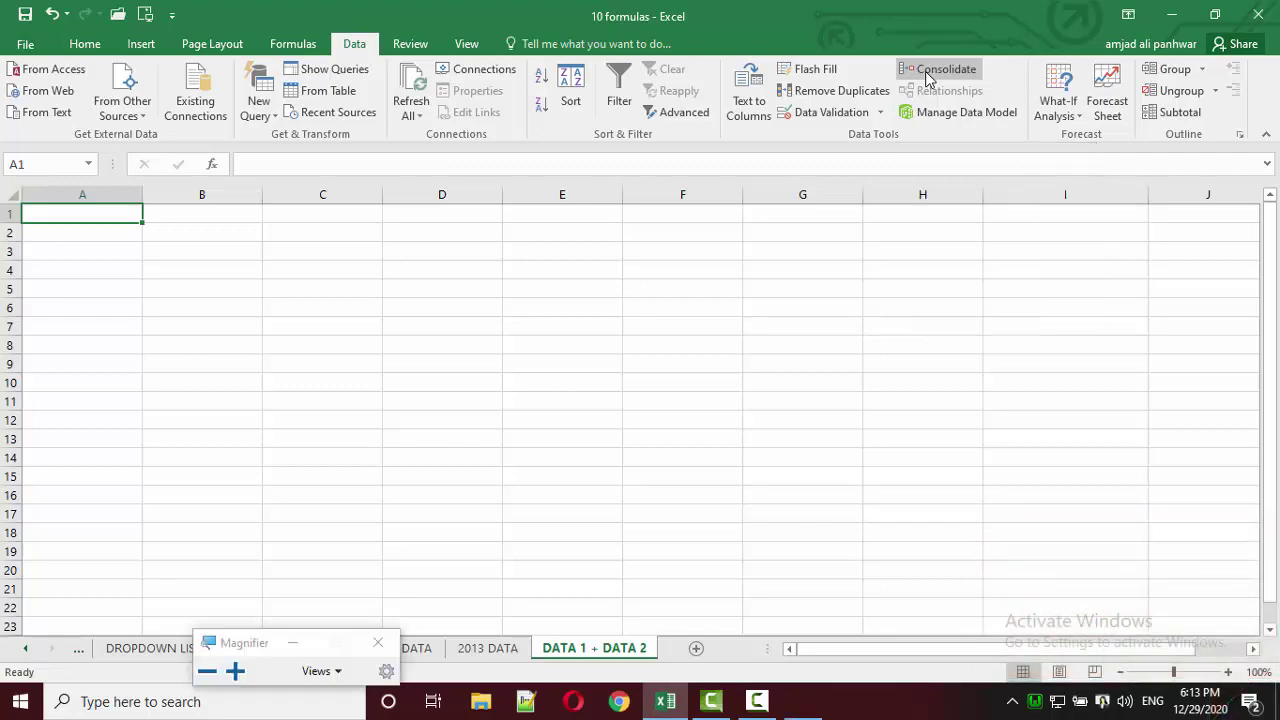
key("super+plus")
key("super+plus")
key("super+plus")
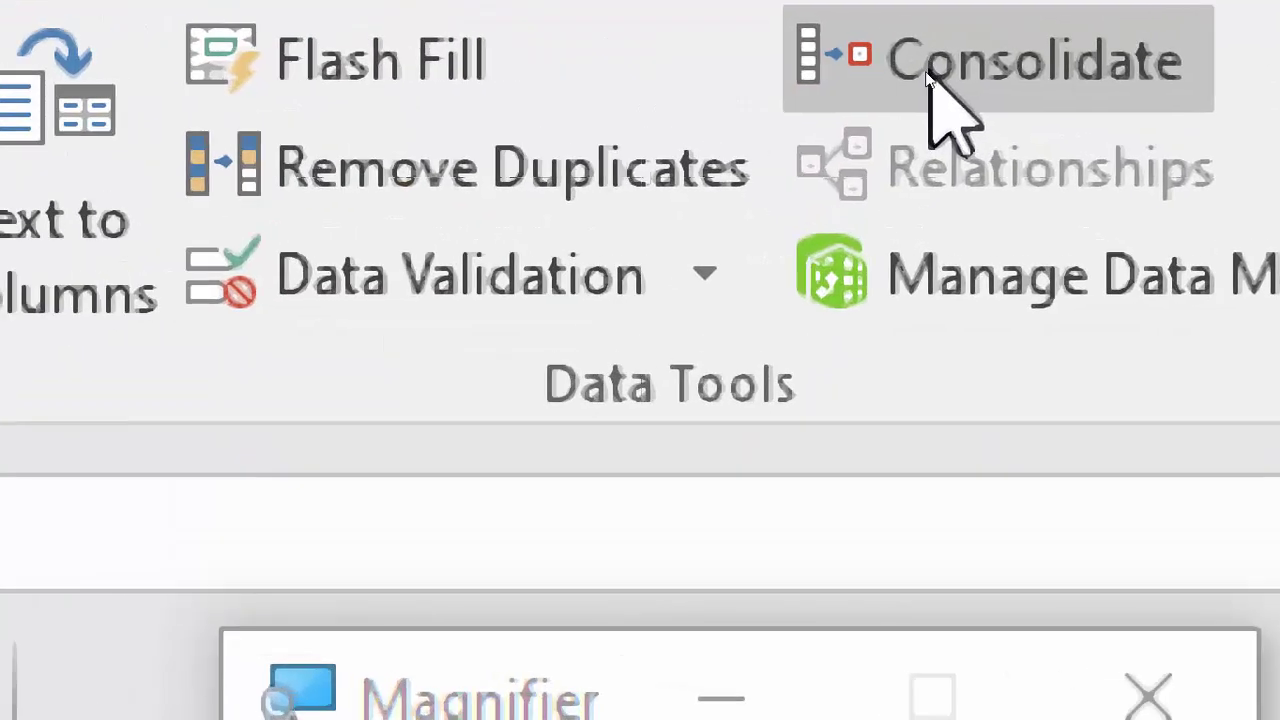
key("super+plus")
key("super+plus")
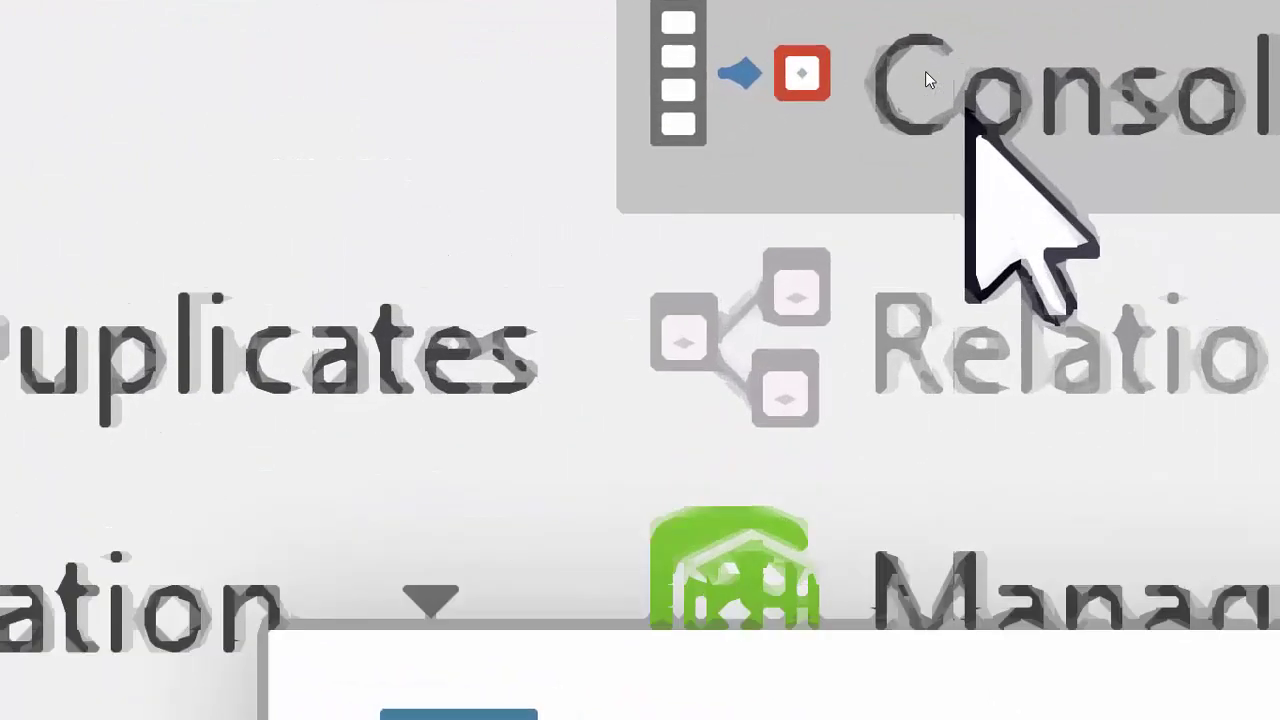
key("super+plus")
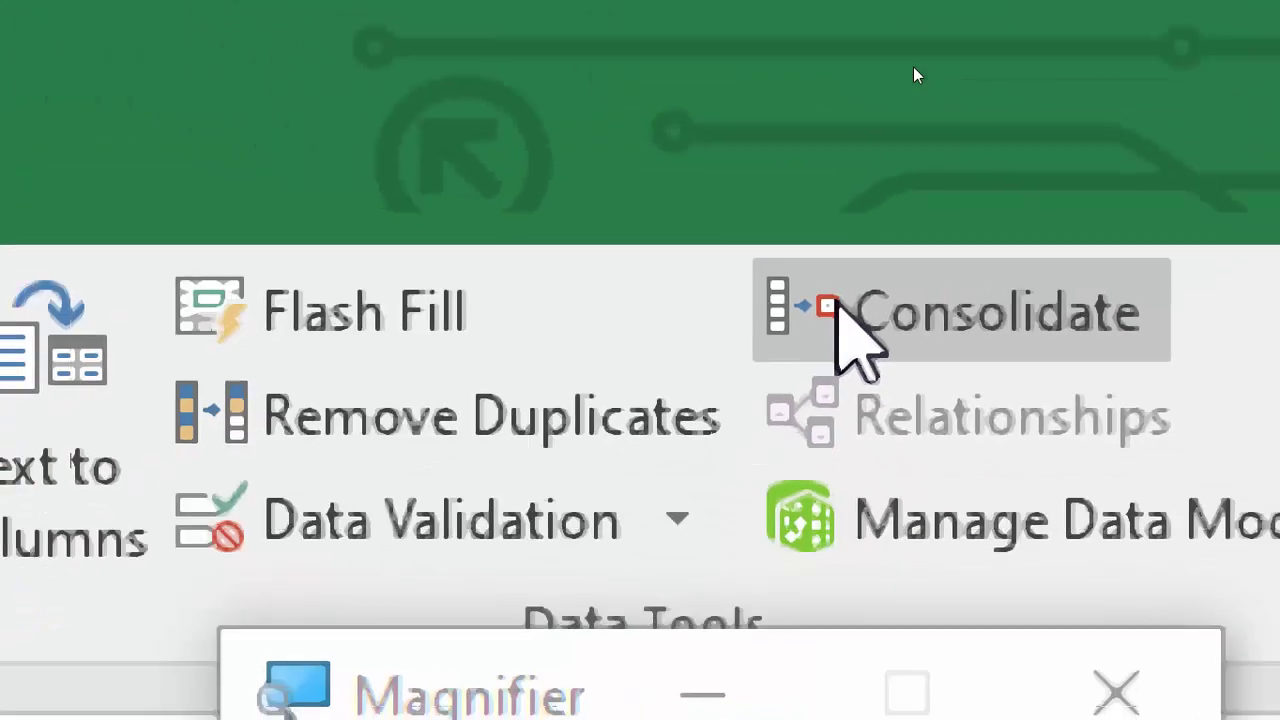
key("super+minus")
key("super+minus")
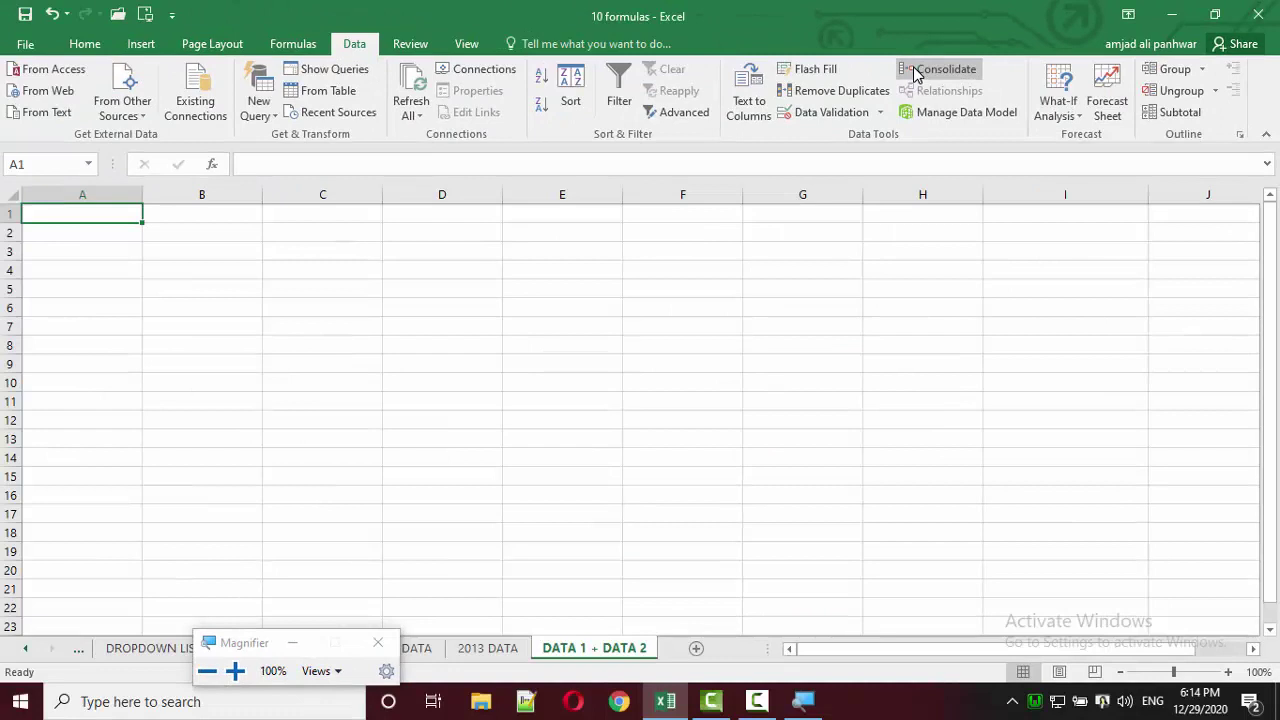
left_click(384, 643)
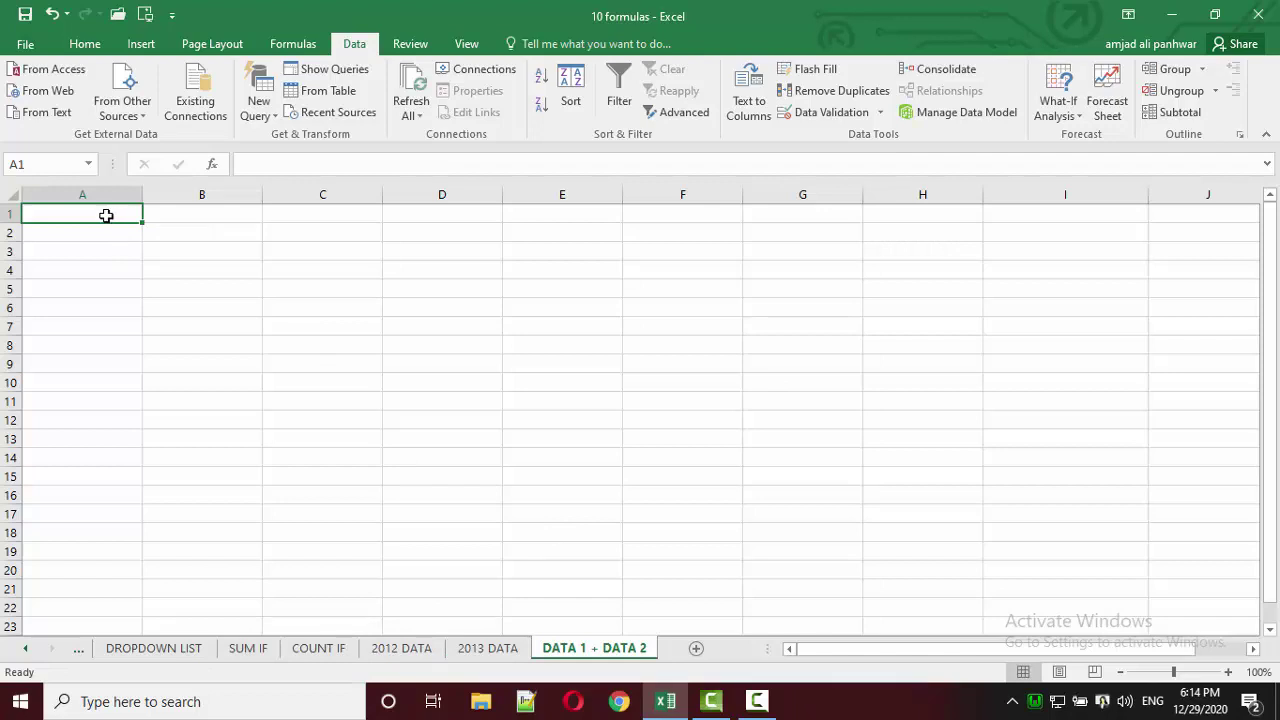
left_click(397, 650)
left_click(94, 214)
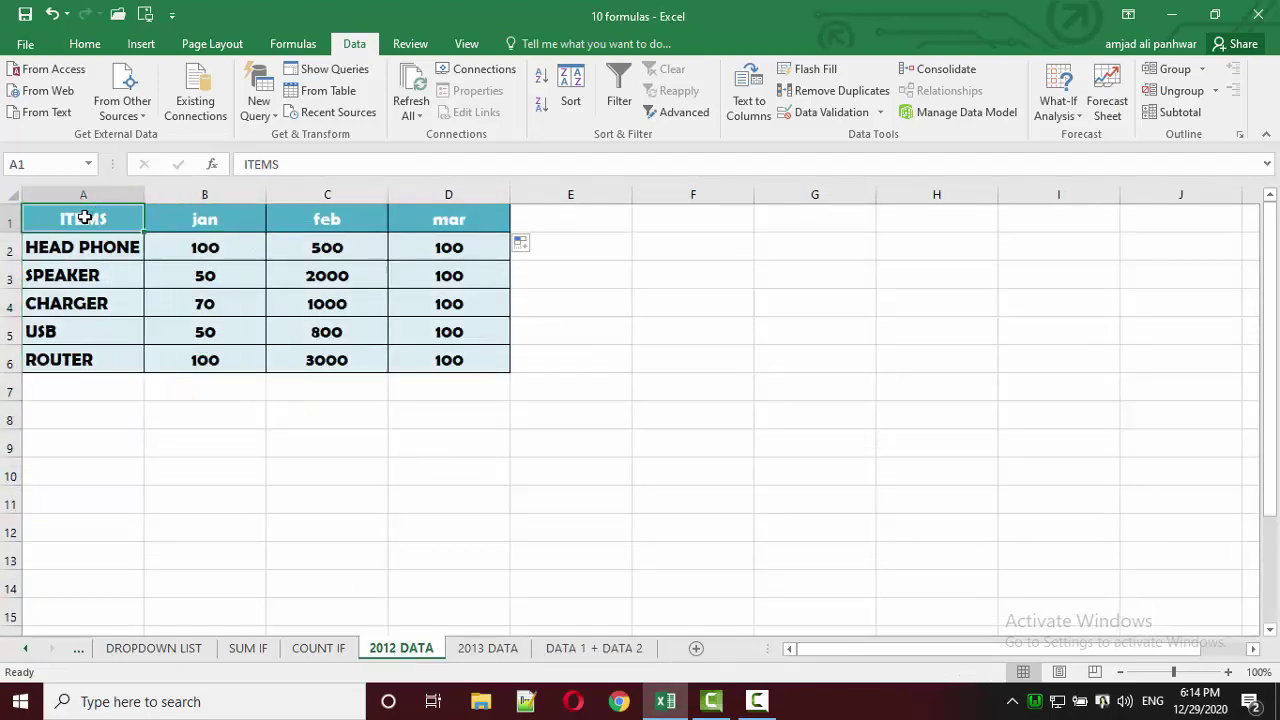
left_click_drag(61, 221, 437, 360)
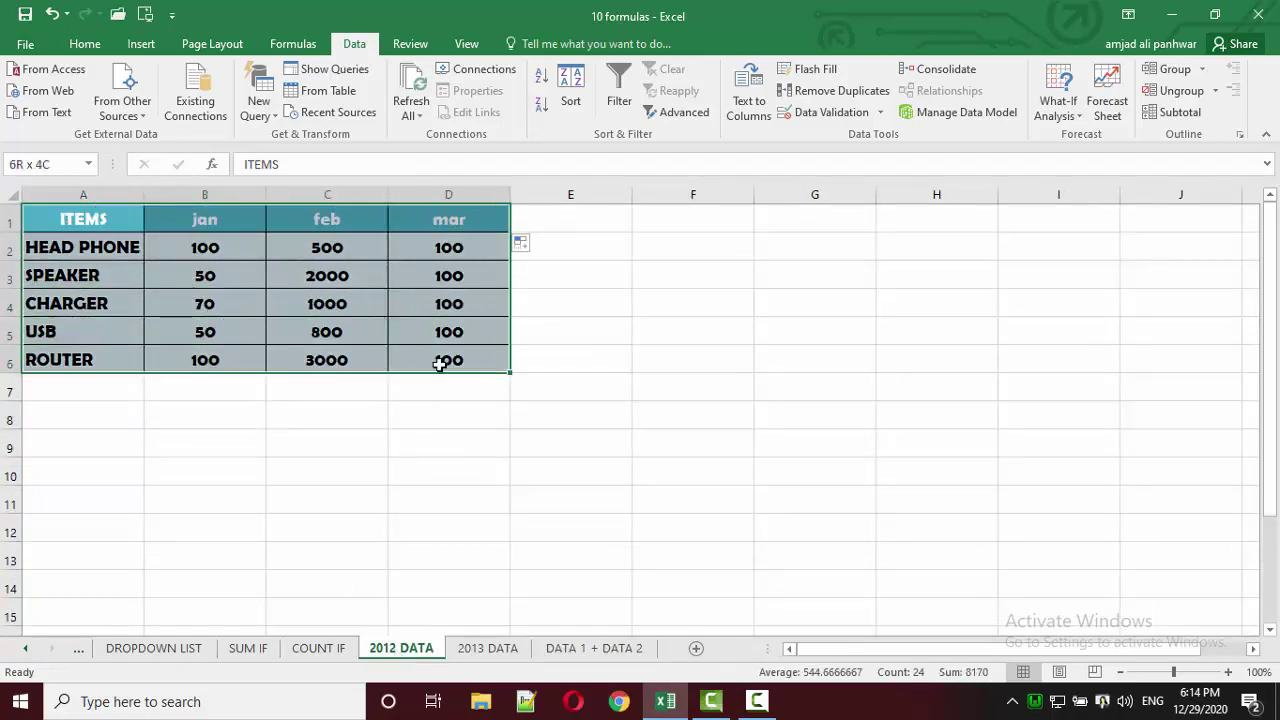
left_click(606, 652)
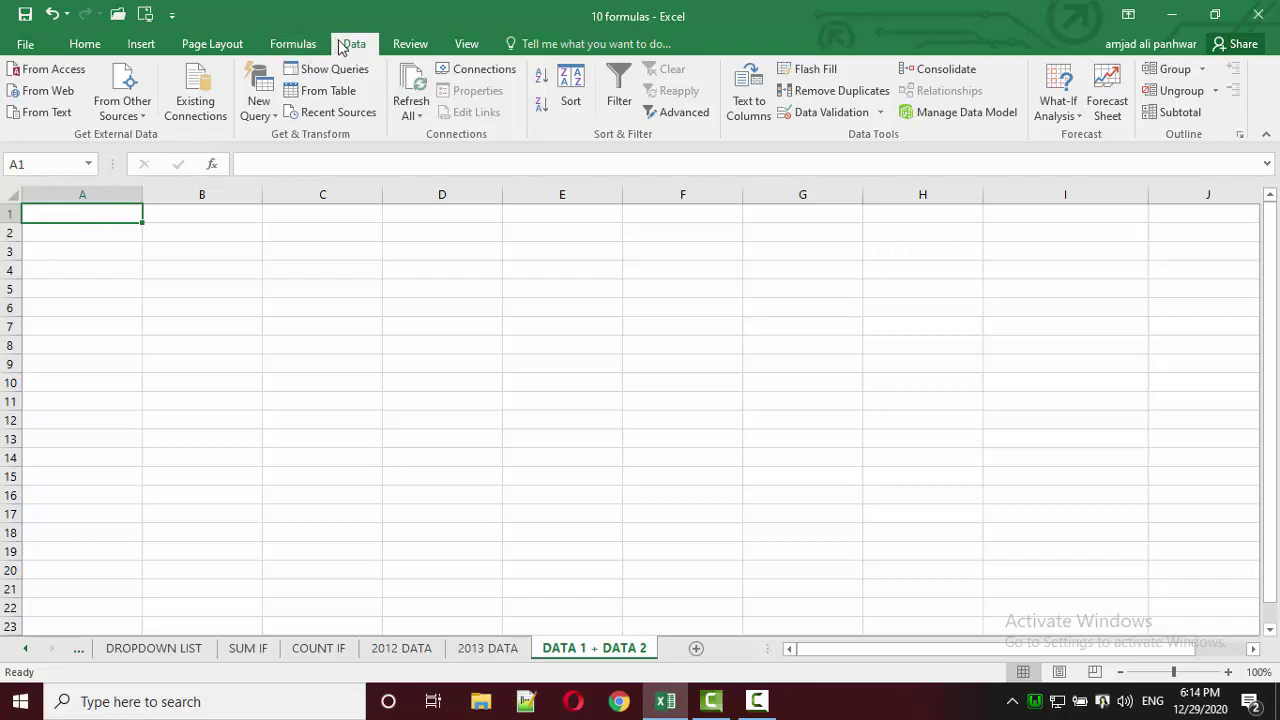
Step: Start a Sum consolidation and select A1:D6 on 2012 DATA as its source range
left_click(938, 68)
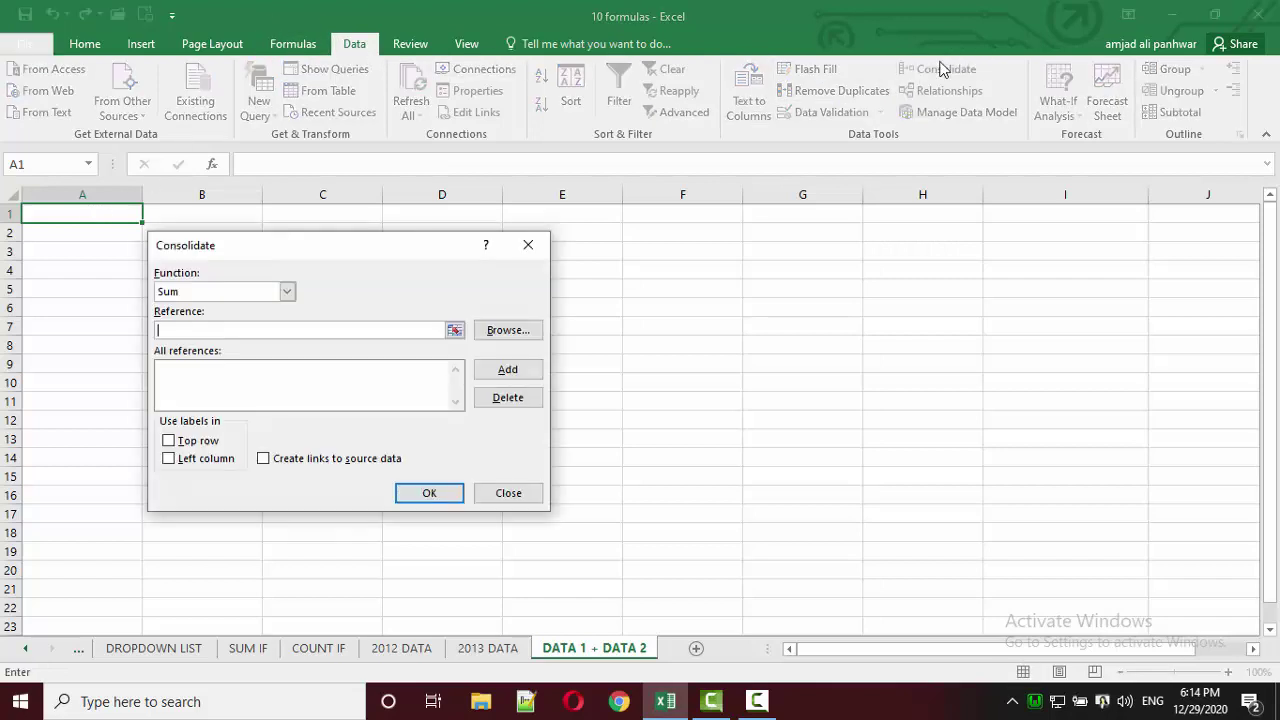
left_click(210, 290)
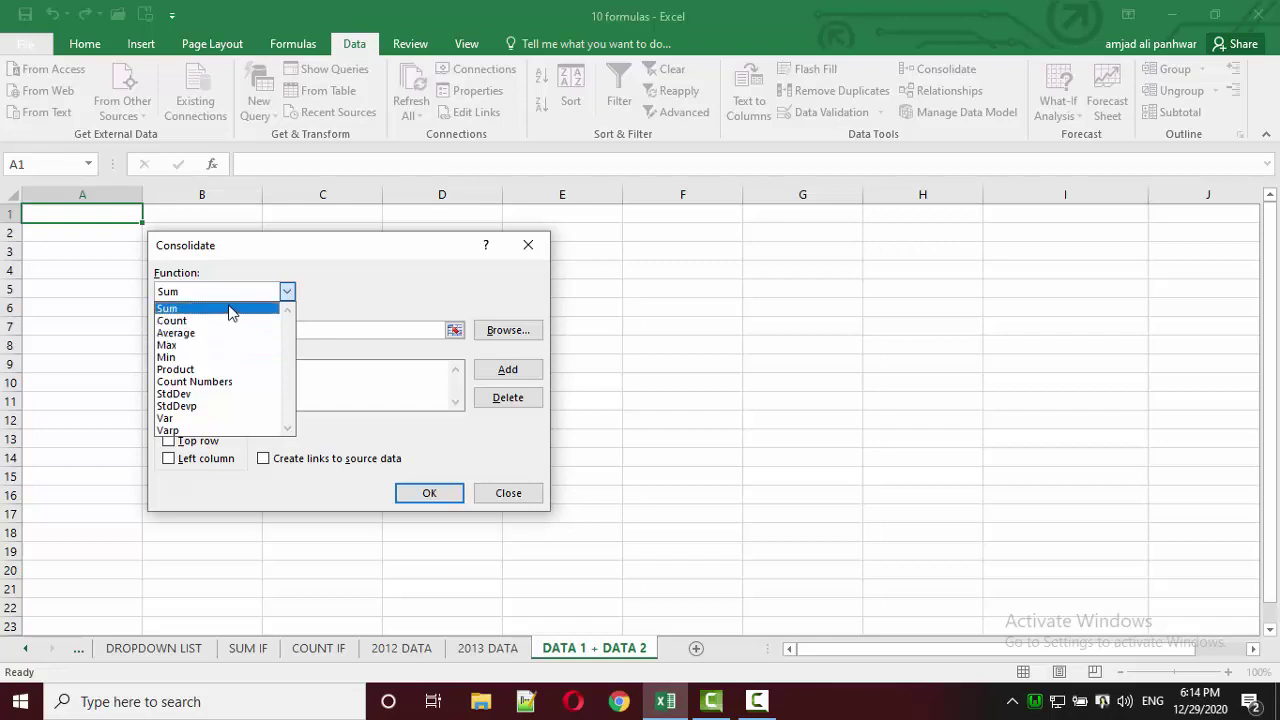
left_click(231, 310)
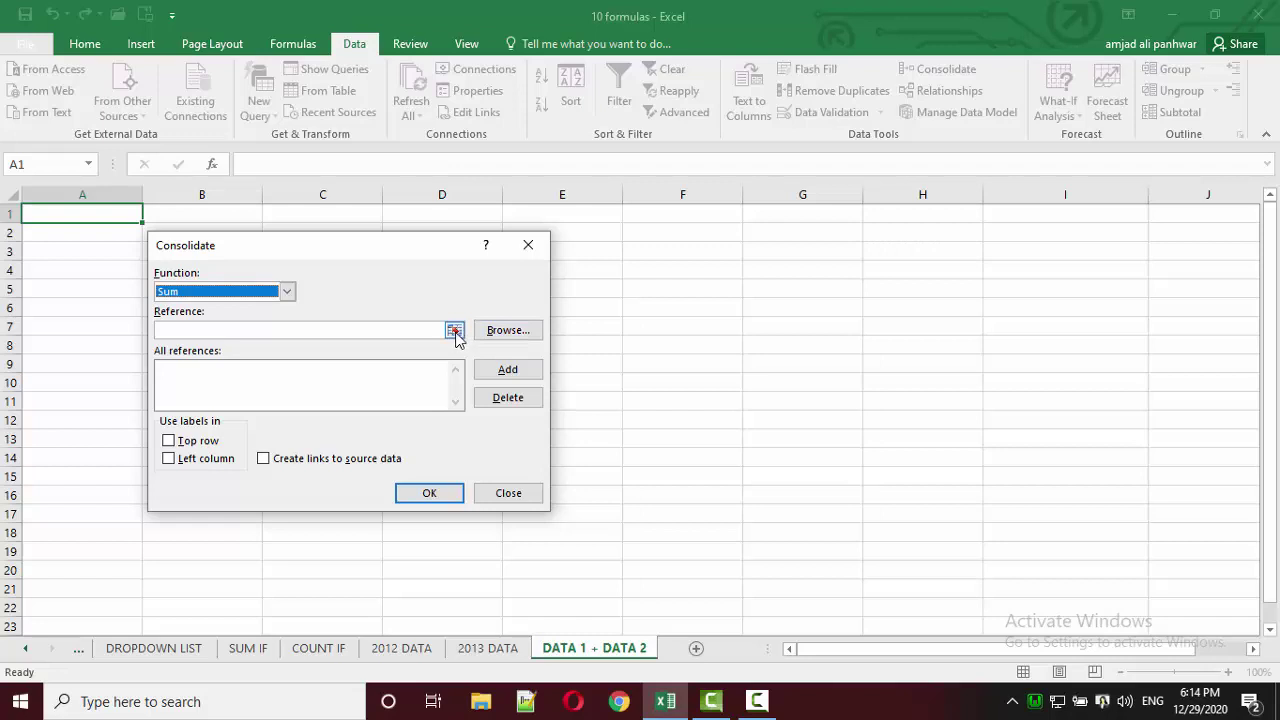
left_click(454, 332)
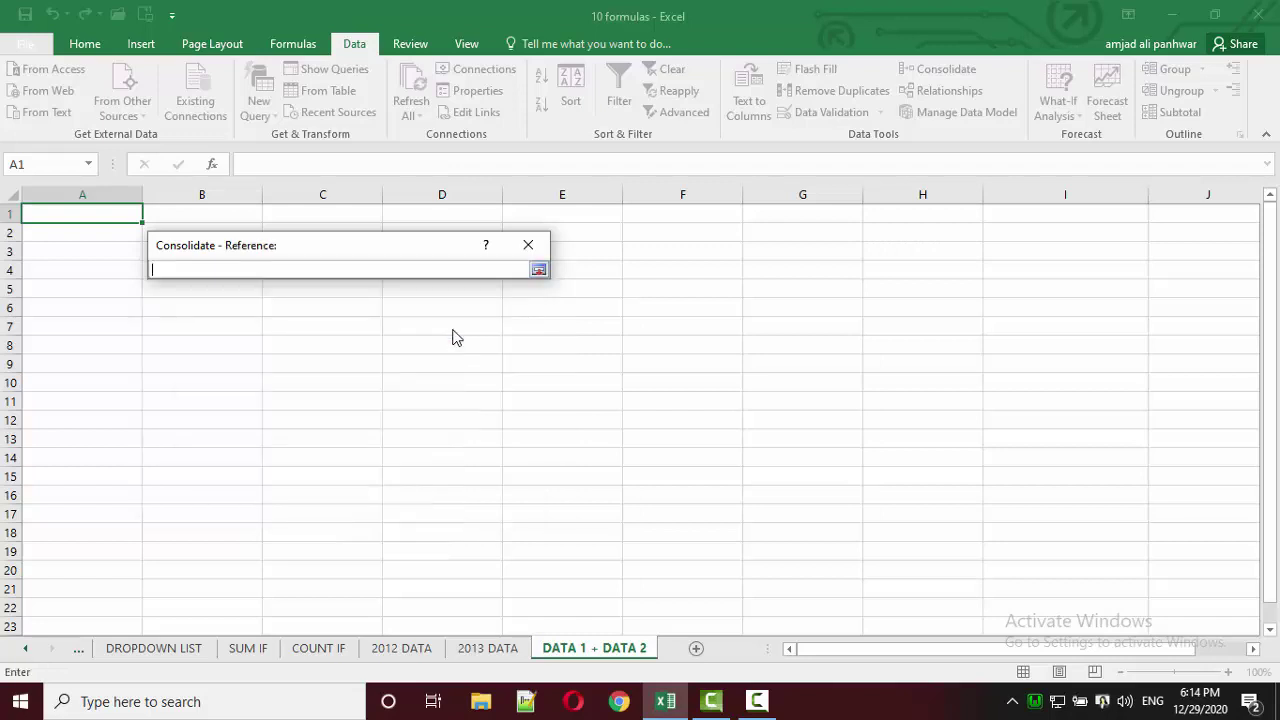
left_click(396, 652)
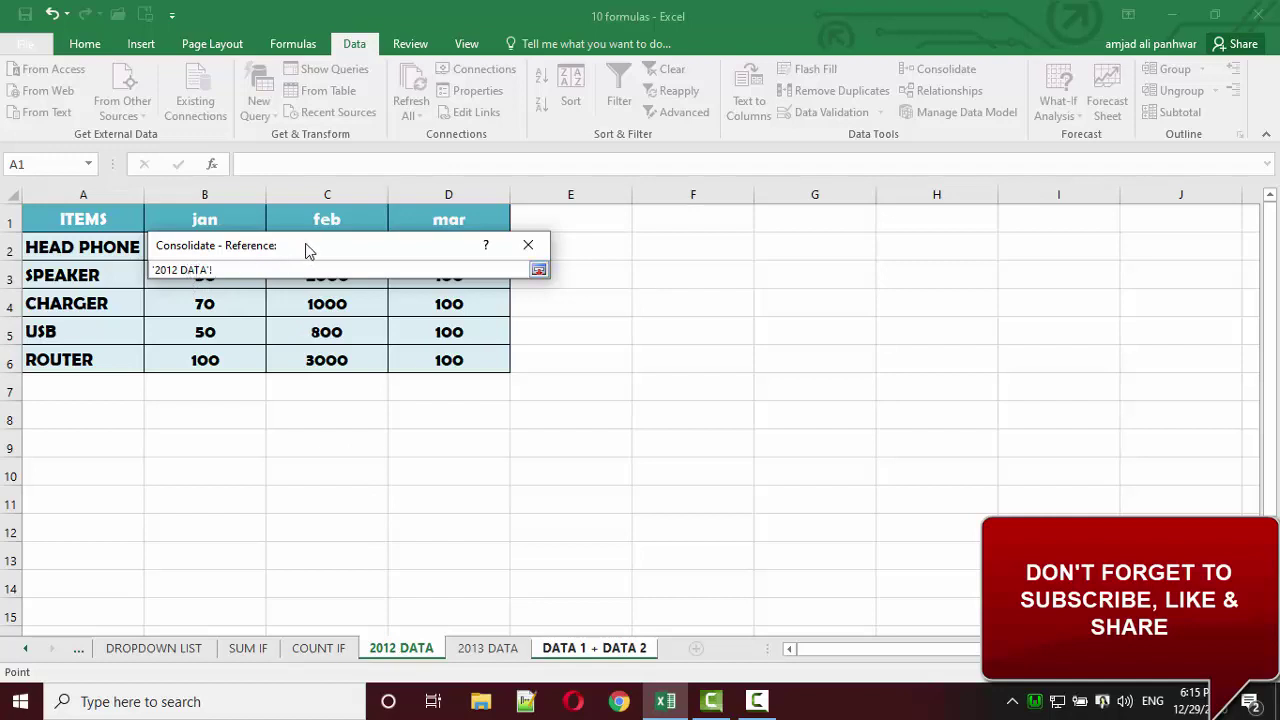
left_click_drag(306, 251, 750, 259)
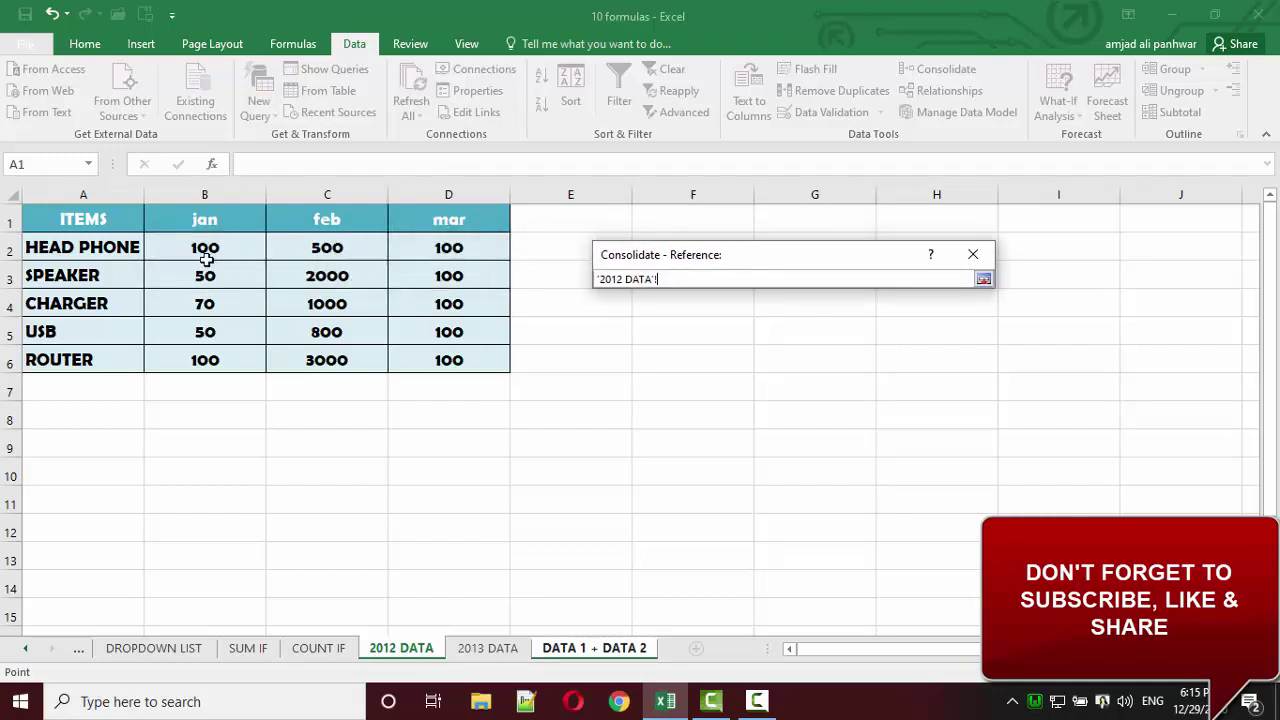
left_click_drag(90, 218, 423, 354)
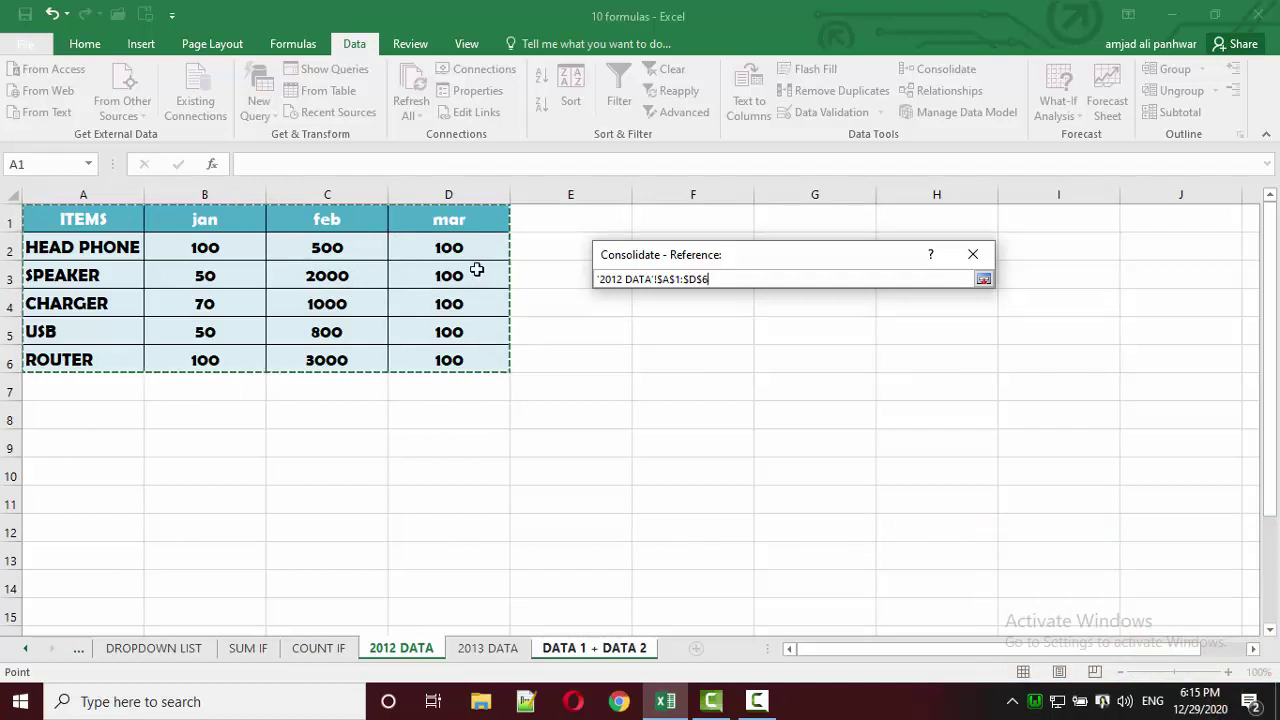
Step: Add '2012 DATA'!$A$1:$D$6 to the reference list and clear the Reference box
left_click(984, 279)
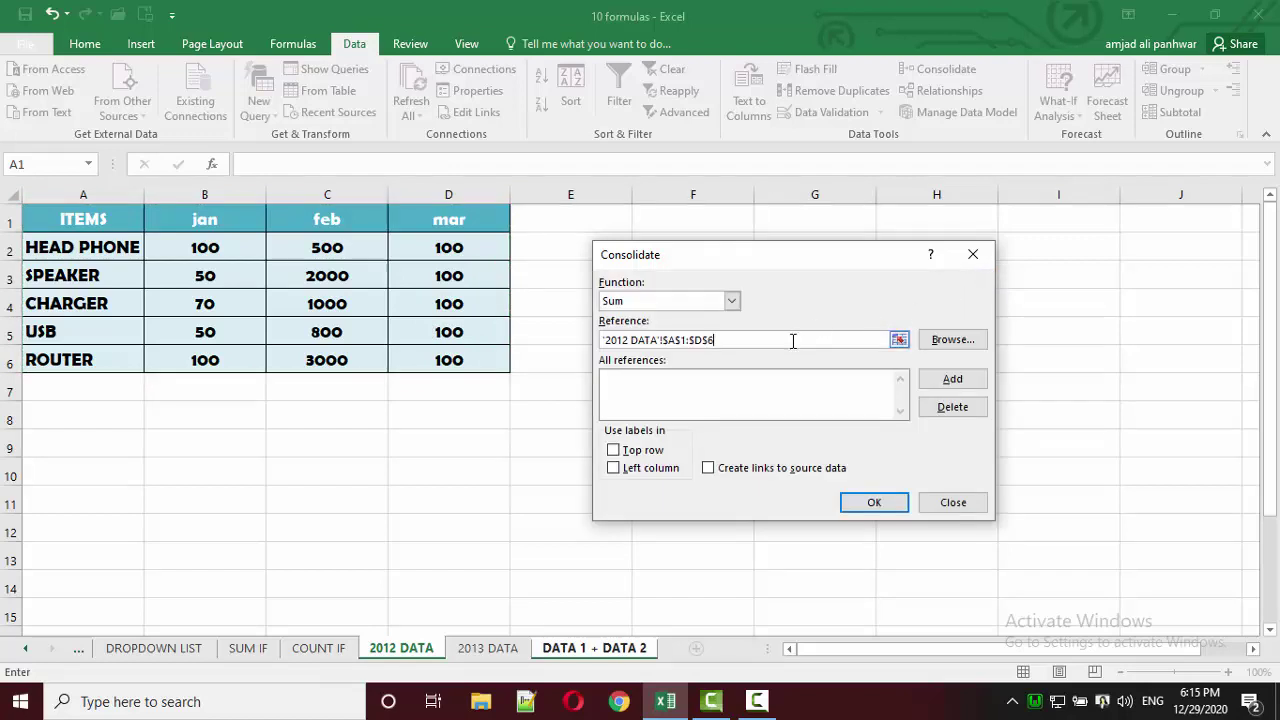
left_click_drag(788, 344, 604, 350)
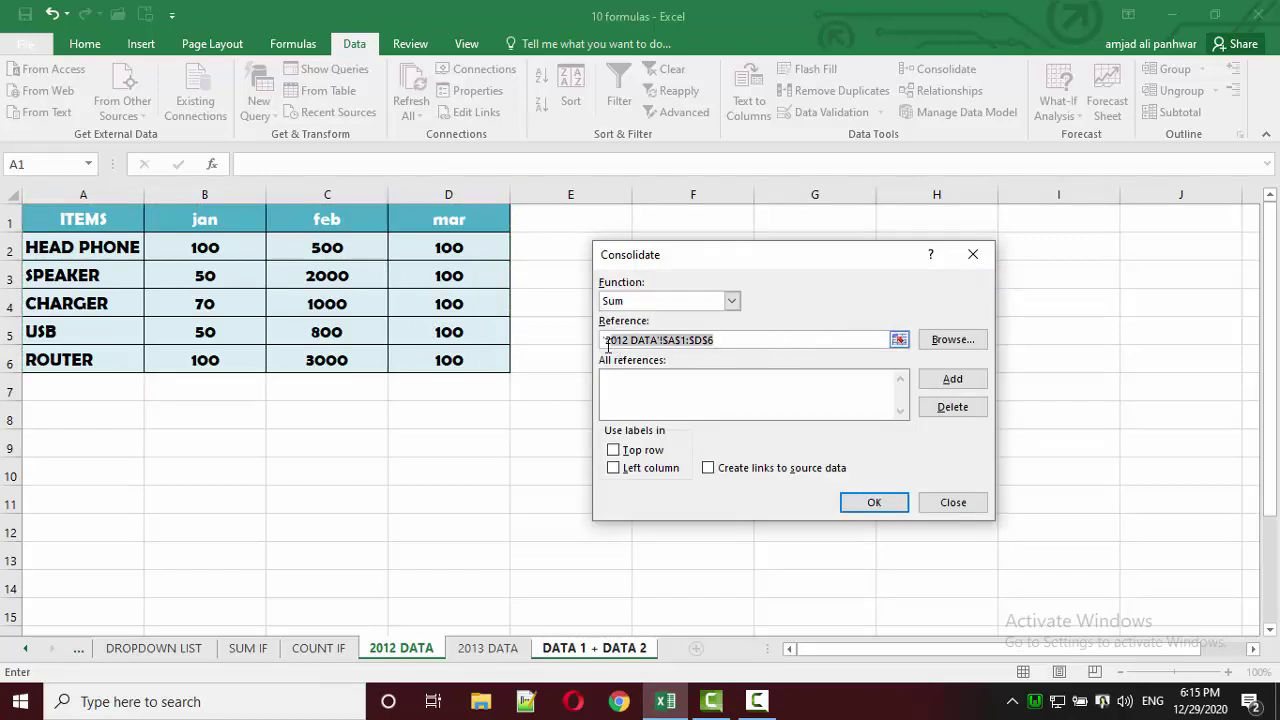
left_click(929, 386)
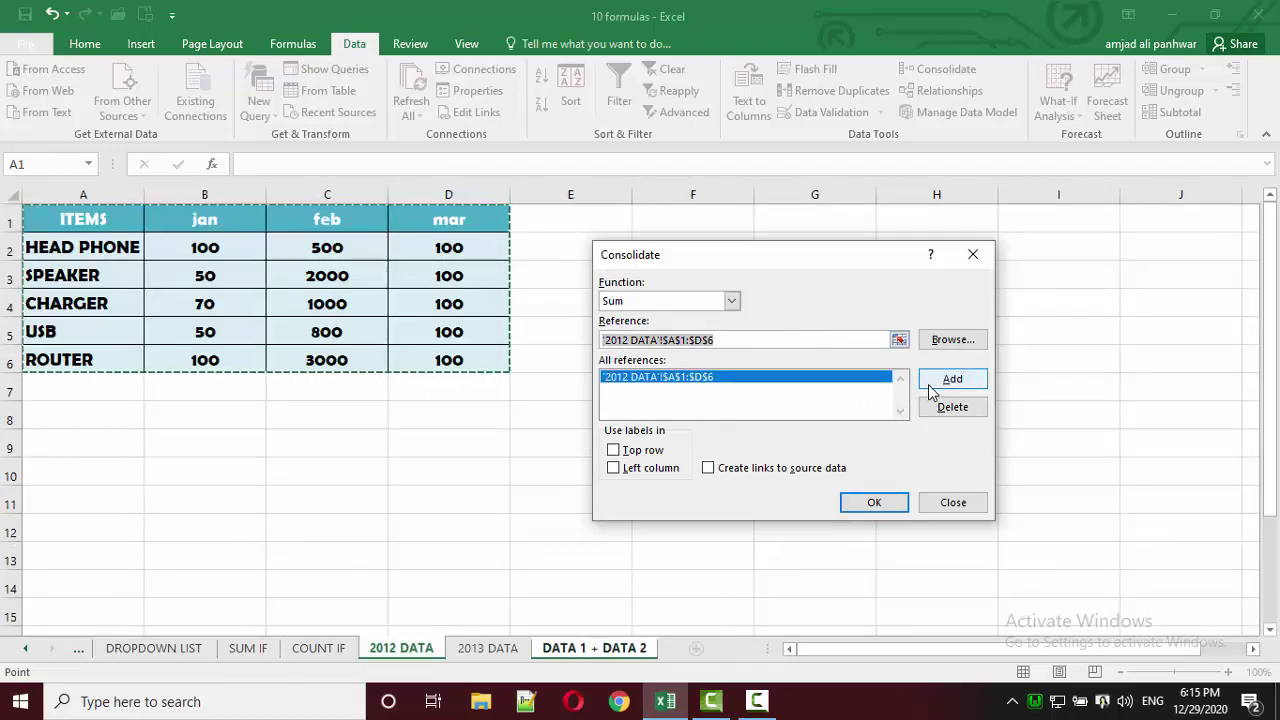
left_click(713, 339)
left_click_drag(713, 339, 604, 343)
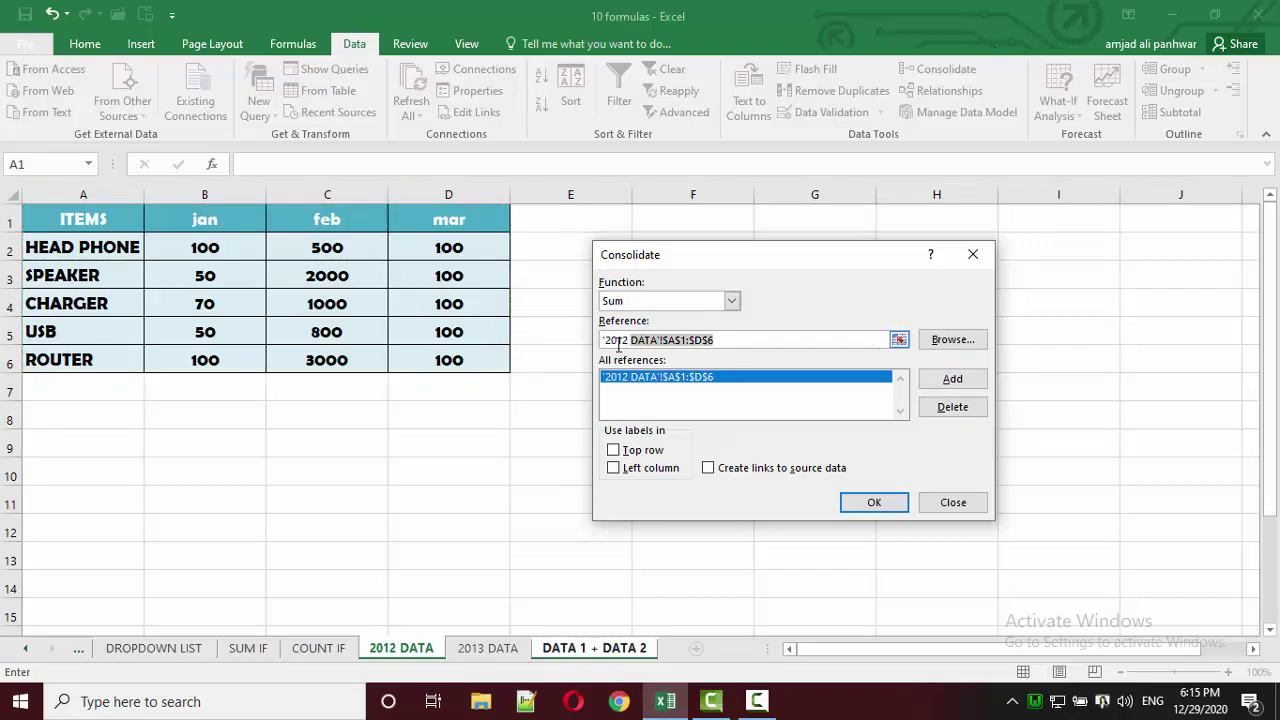
key("BackSpace")
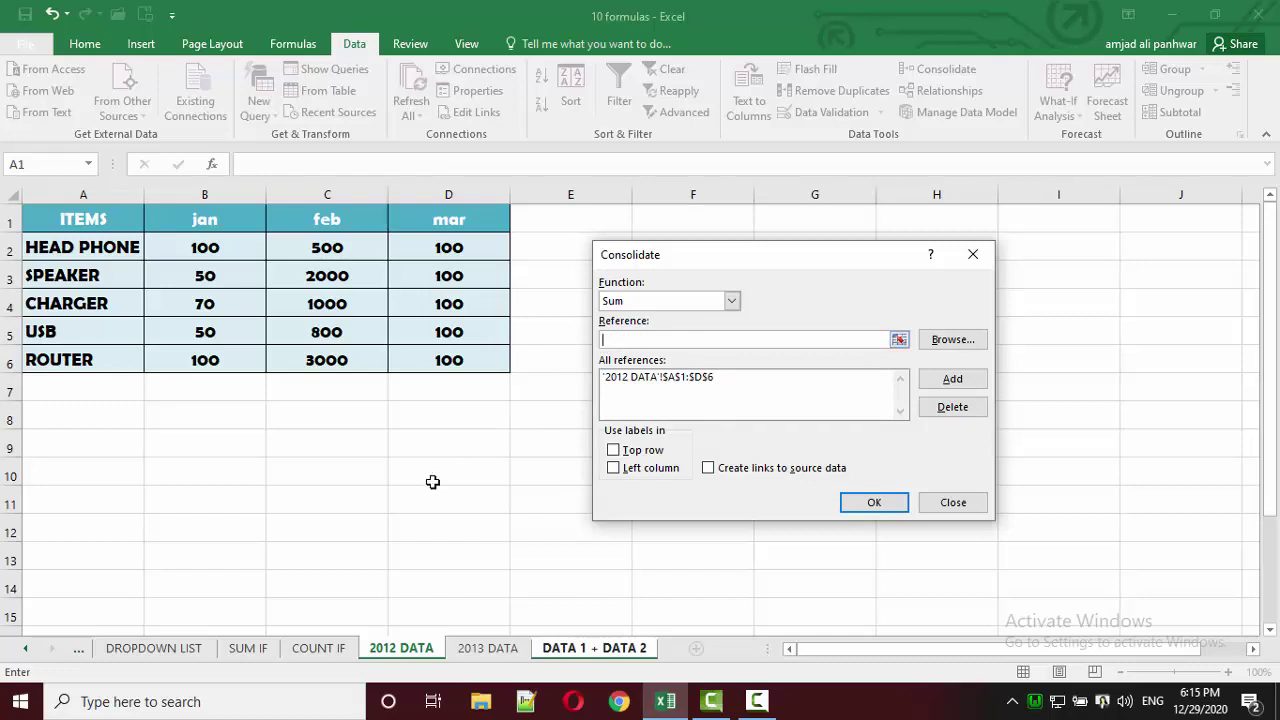
Step: Add '2013 DATA'!$A$1:$D$6 as a second reference and enable Top row and Left column labels
left_click(484, 652)
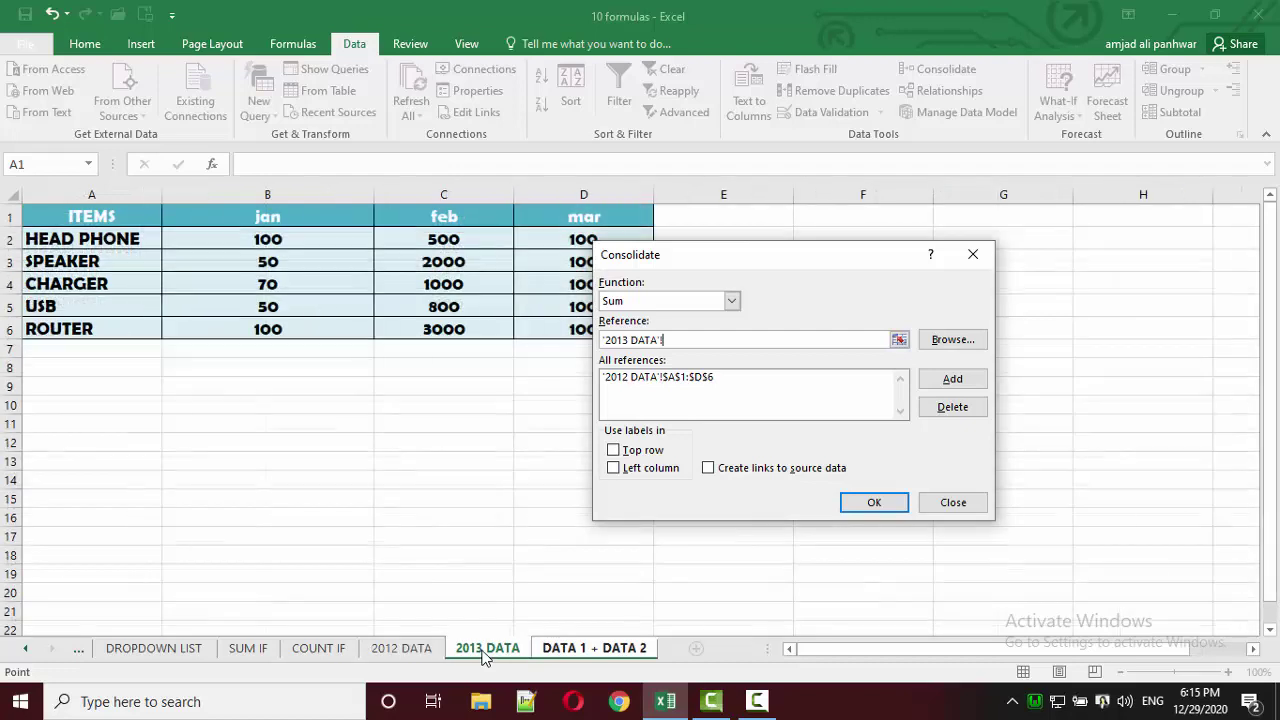
left_click(900, 340)
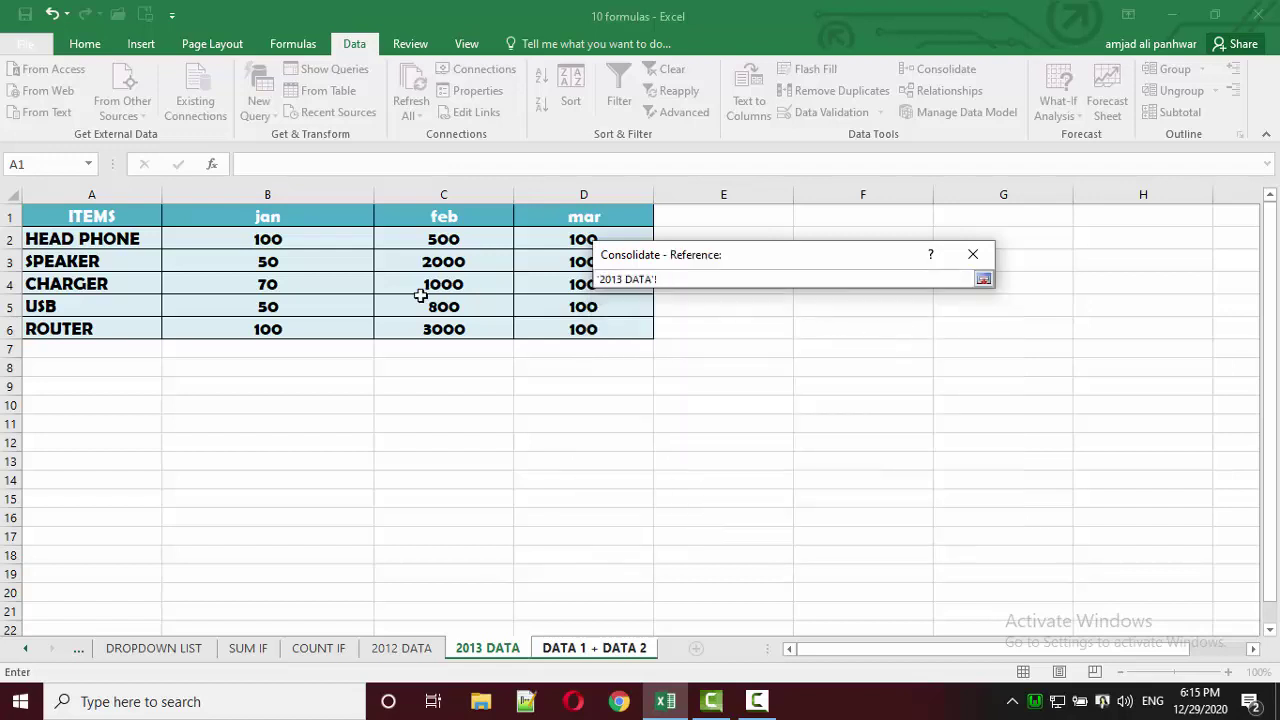
mouse_move(70, 216)
left_mouse_down()
mouse_move(386, 357)
mouse_move(563, 329)
left_mouse_up()
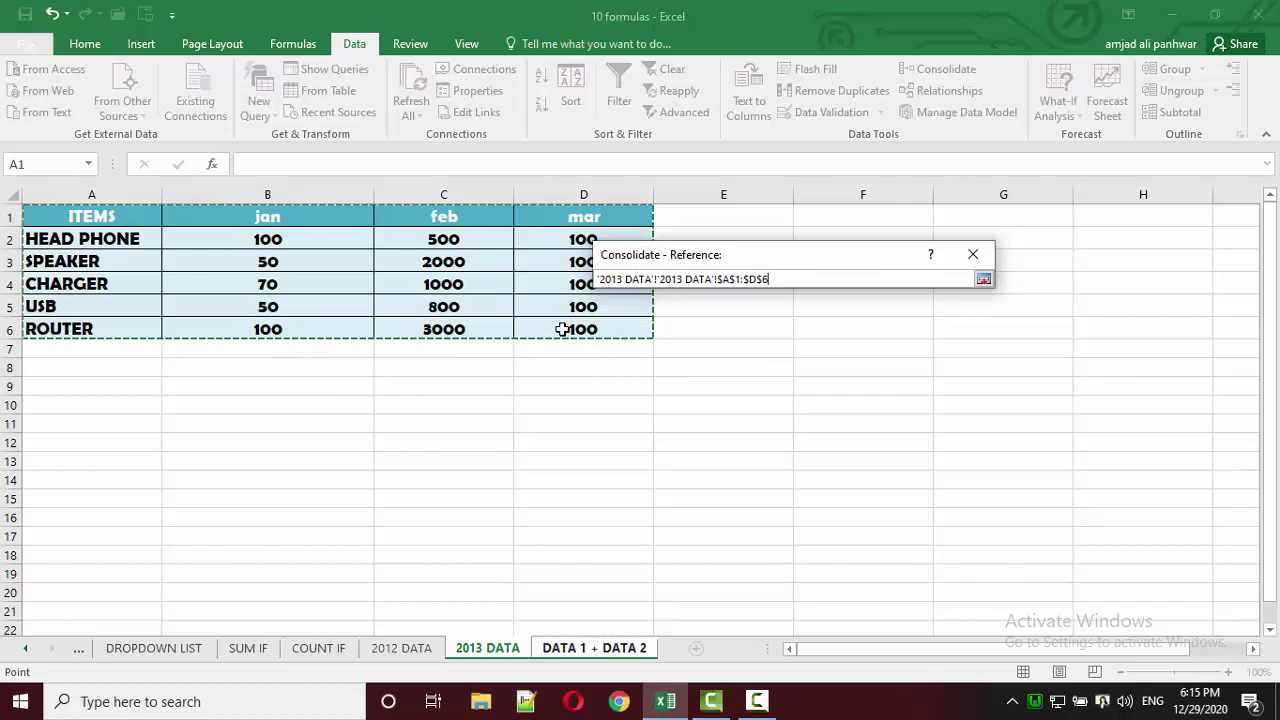
left_click(985, 280)
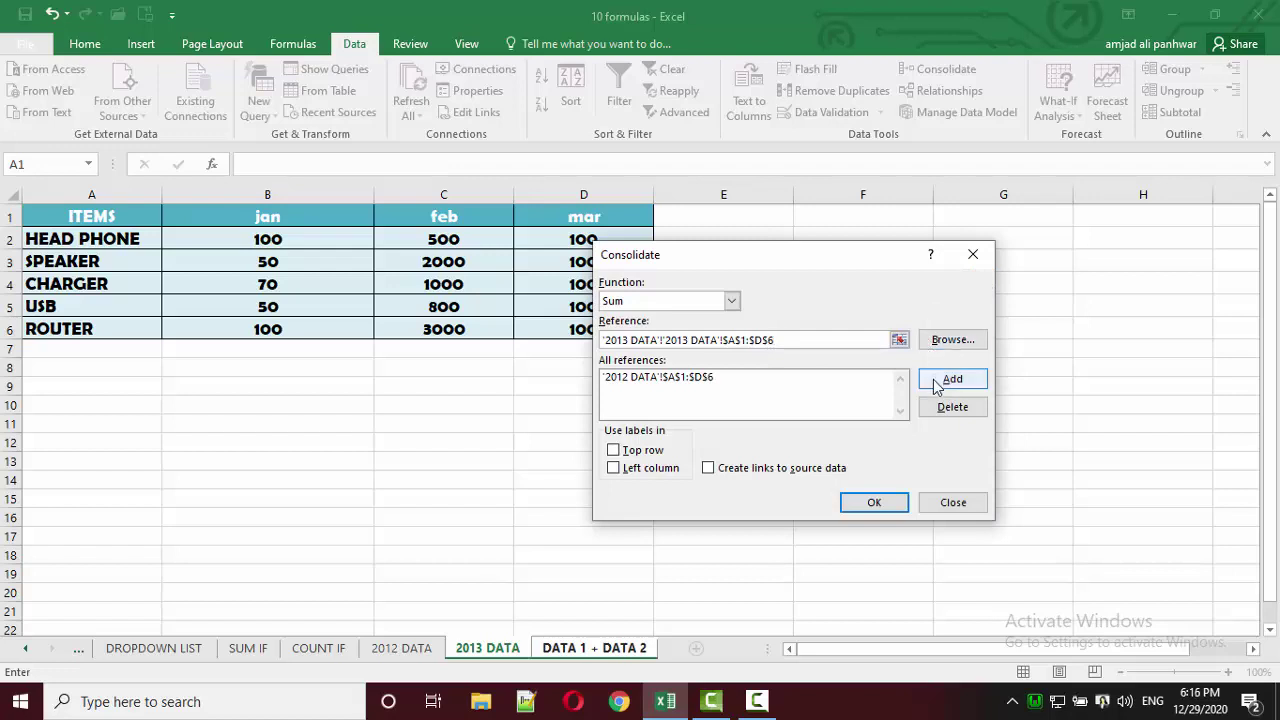
left_click(936, 386)
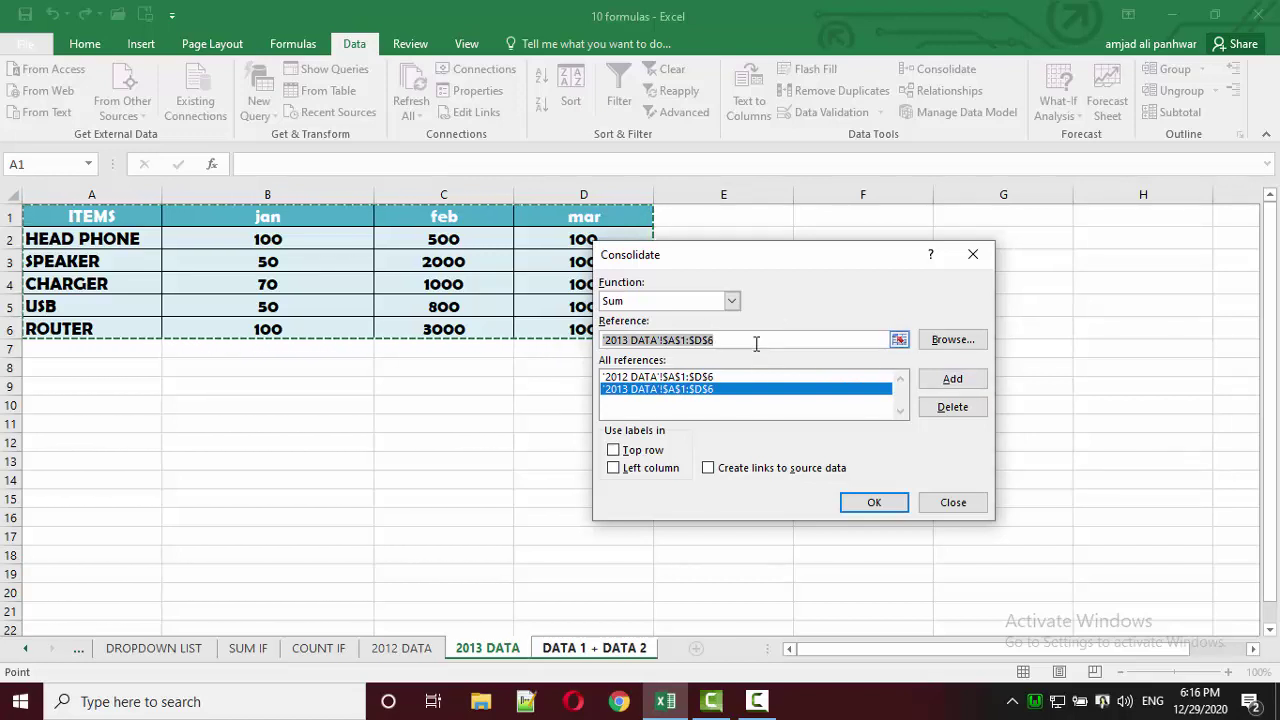
left_click(644, 453)
left_click(645, 470)
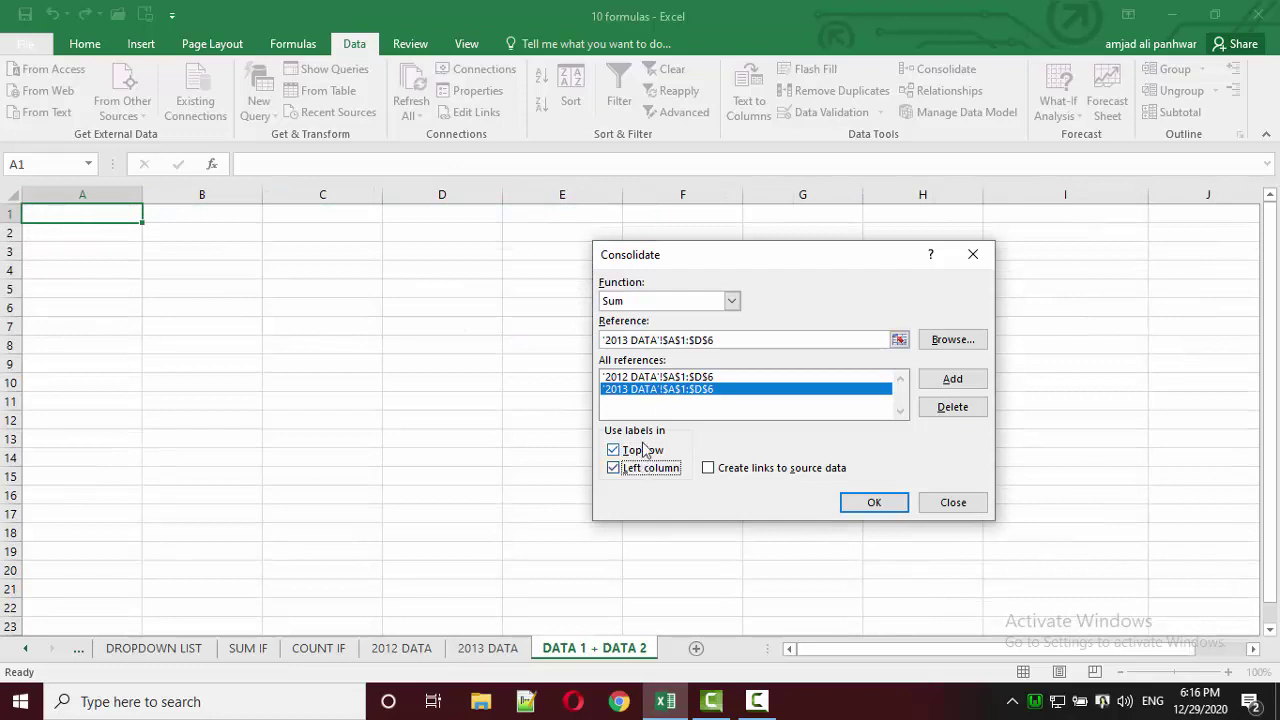
left_click(683, 378)
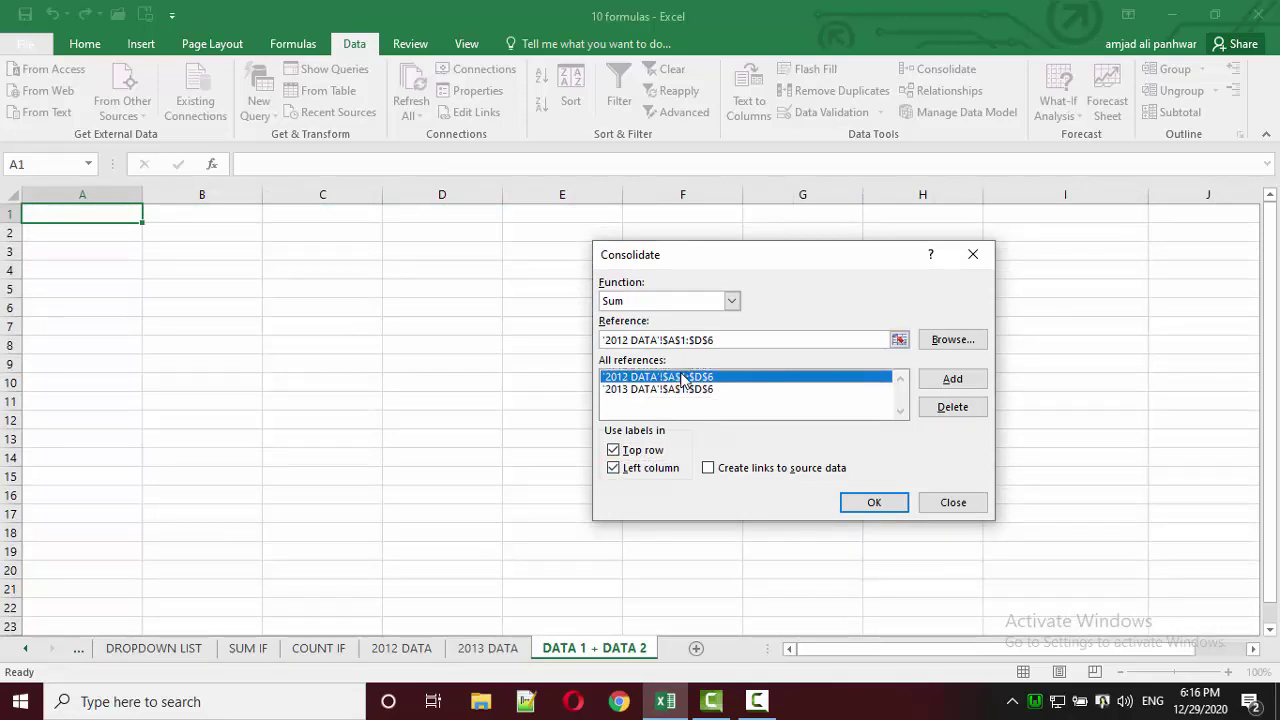
Step: Run the consolidation and check the HEAD PHONE jan total against both yearly sheets
left_click(882, 505)
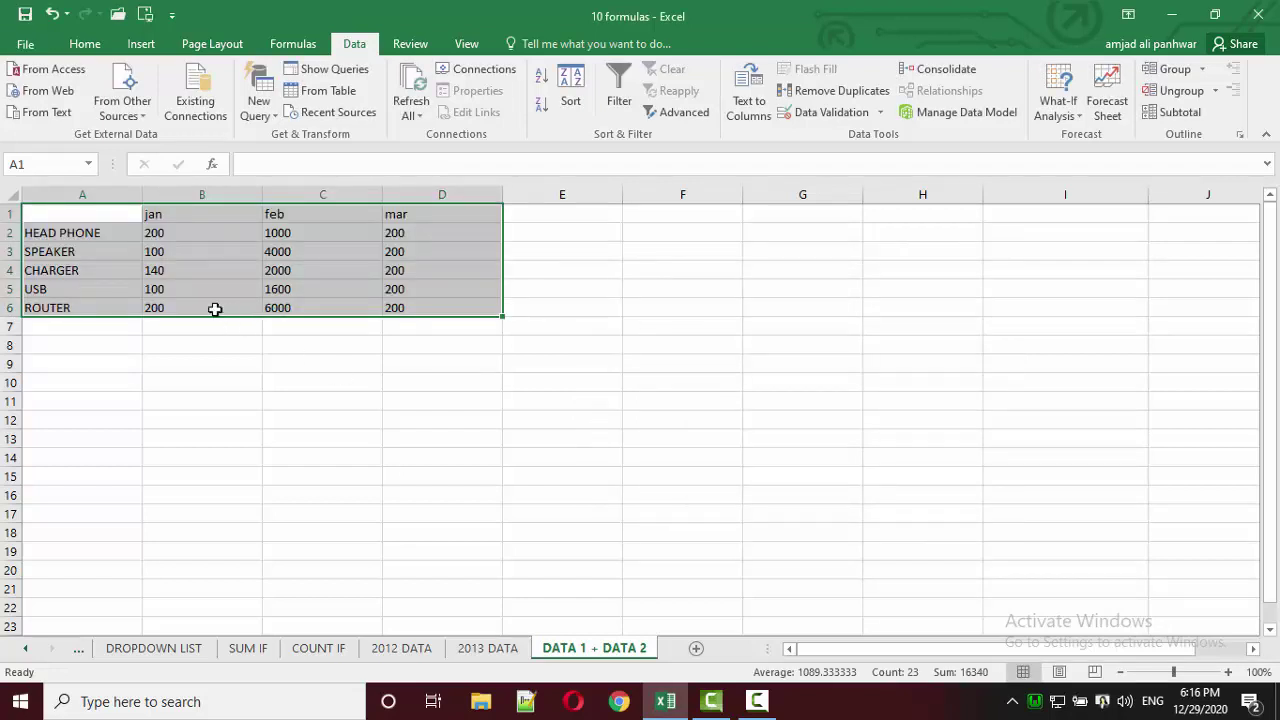
left_click(95, 231)
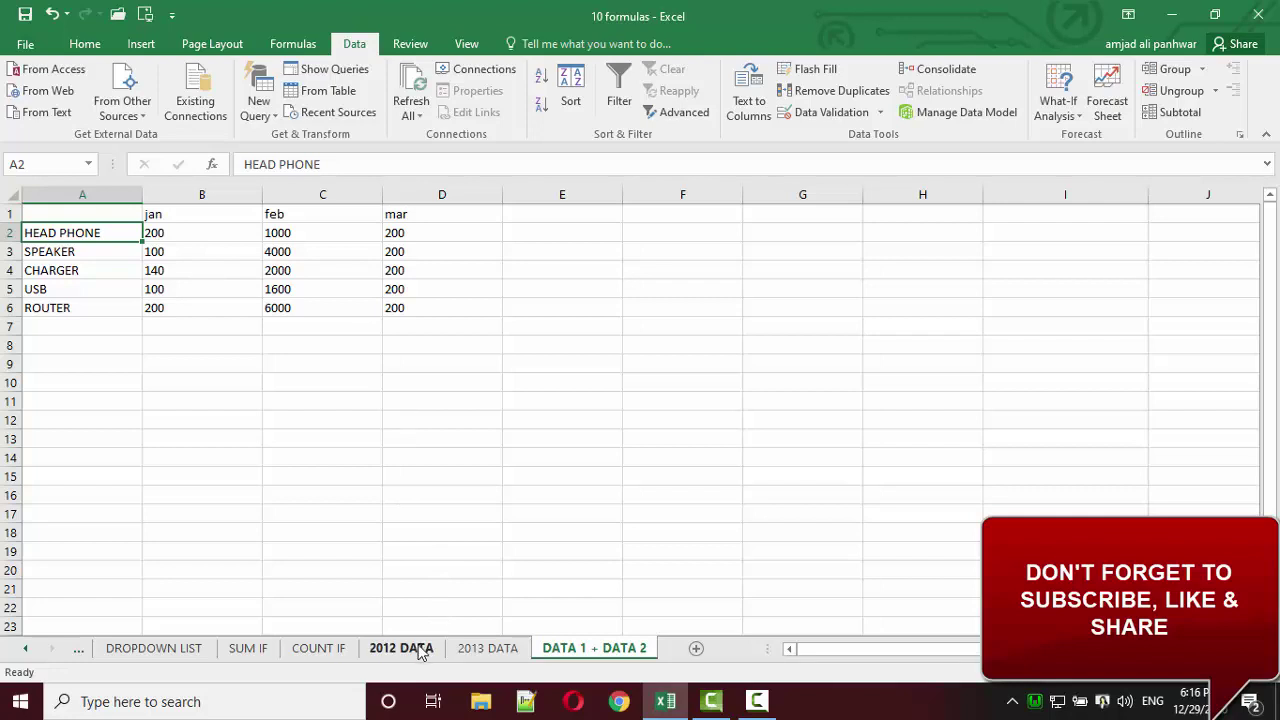
left_click(421, 651)
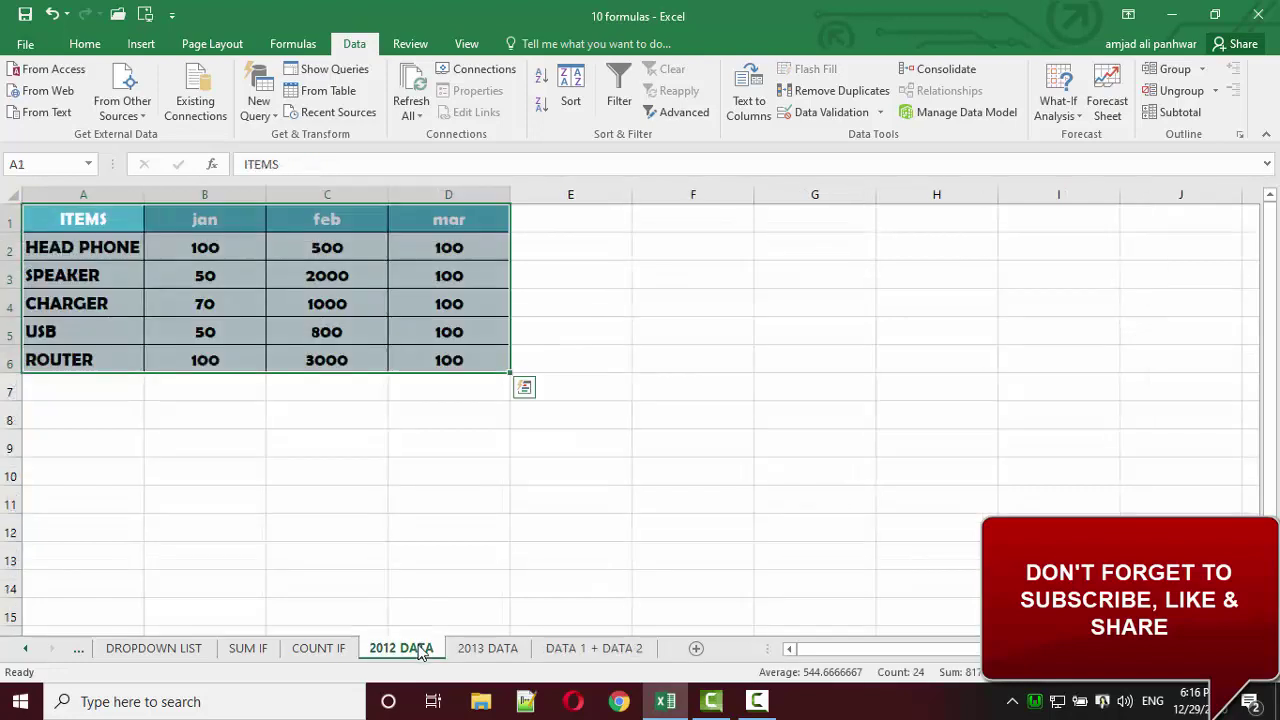
left_click(210, 250)
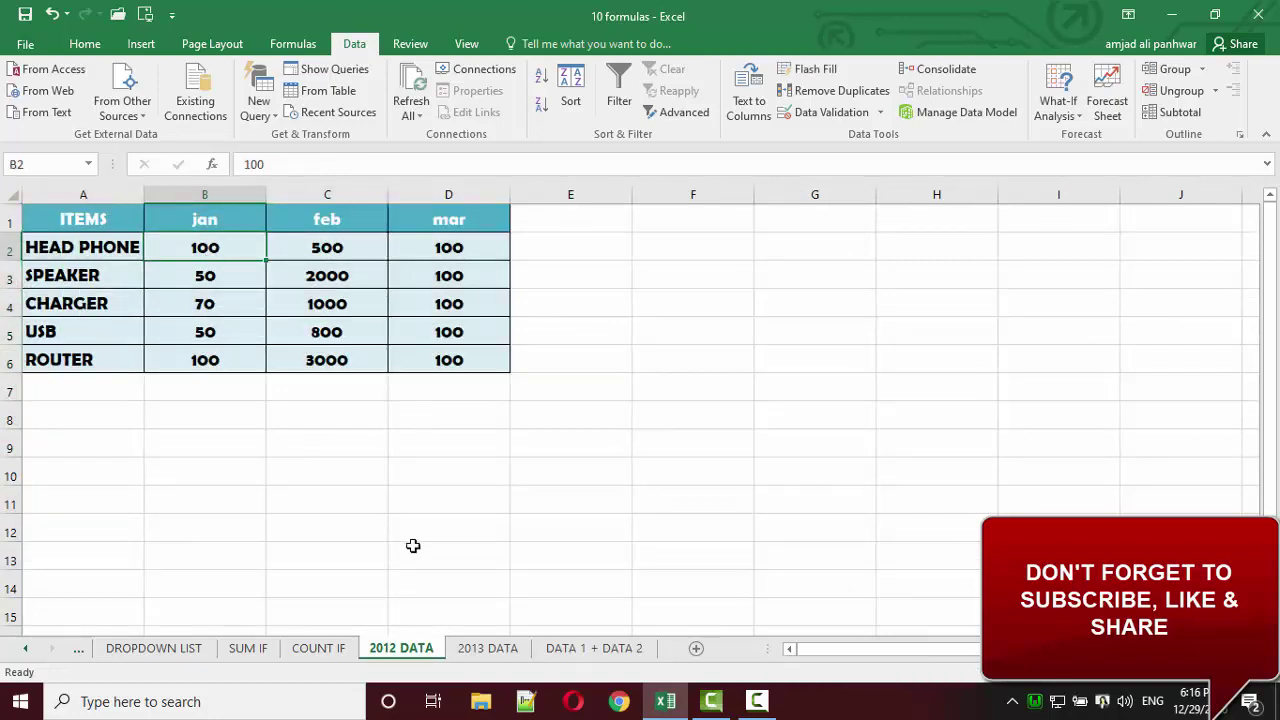
left_click(480, 648)
left_click(255, 244)
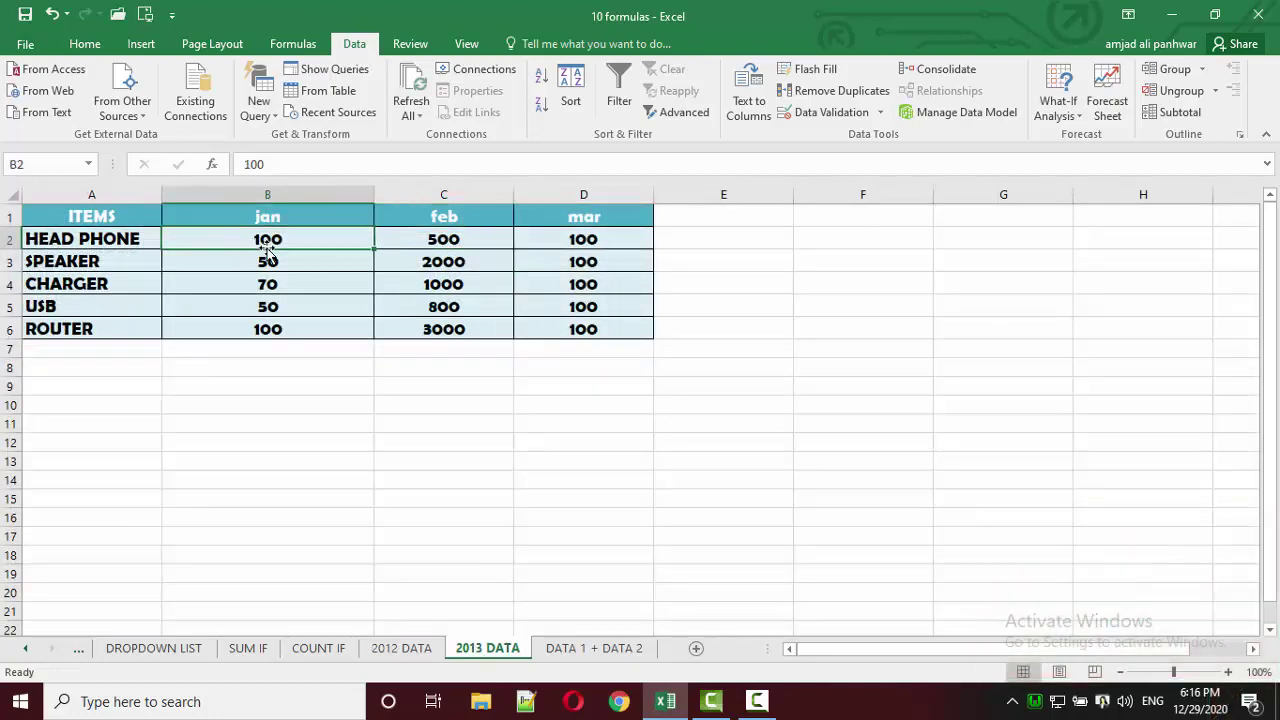
left_click(590, 652)
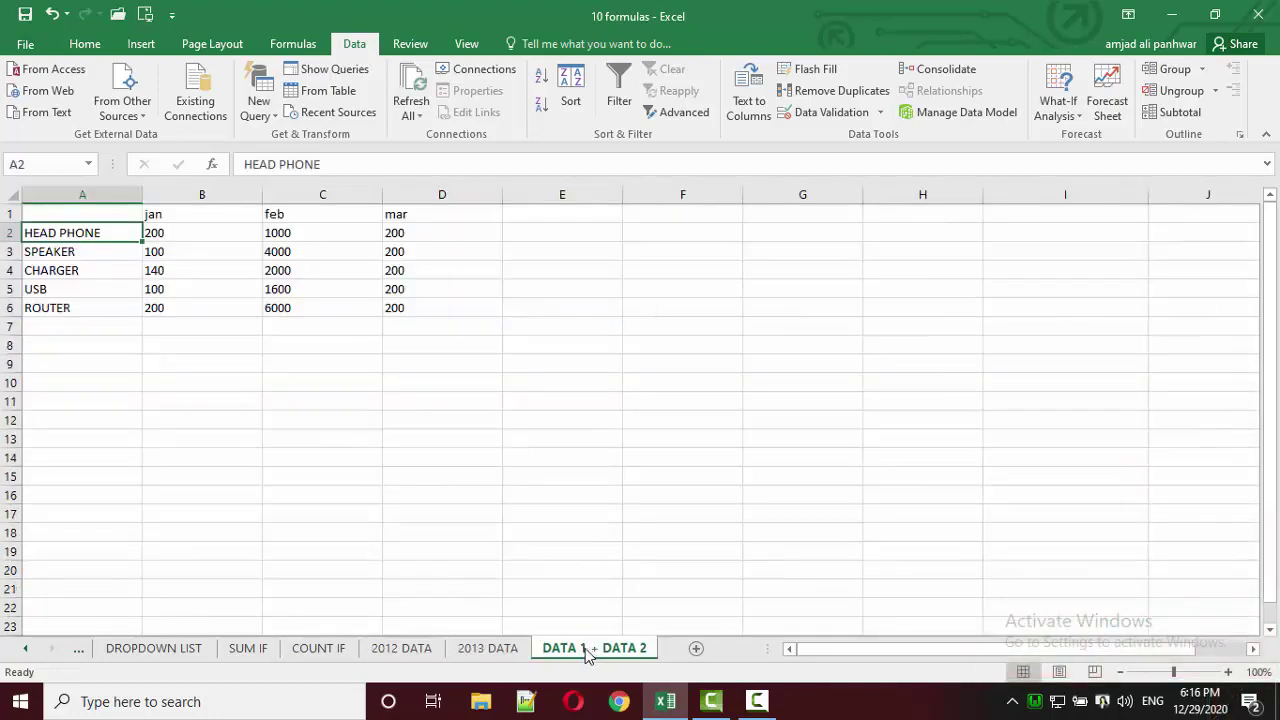
left_click(197, 232)
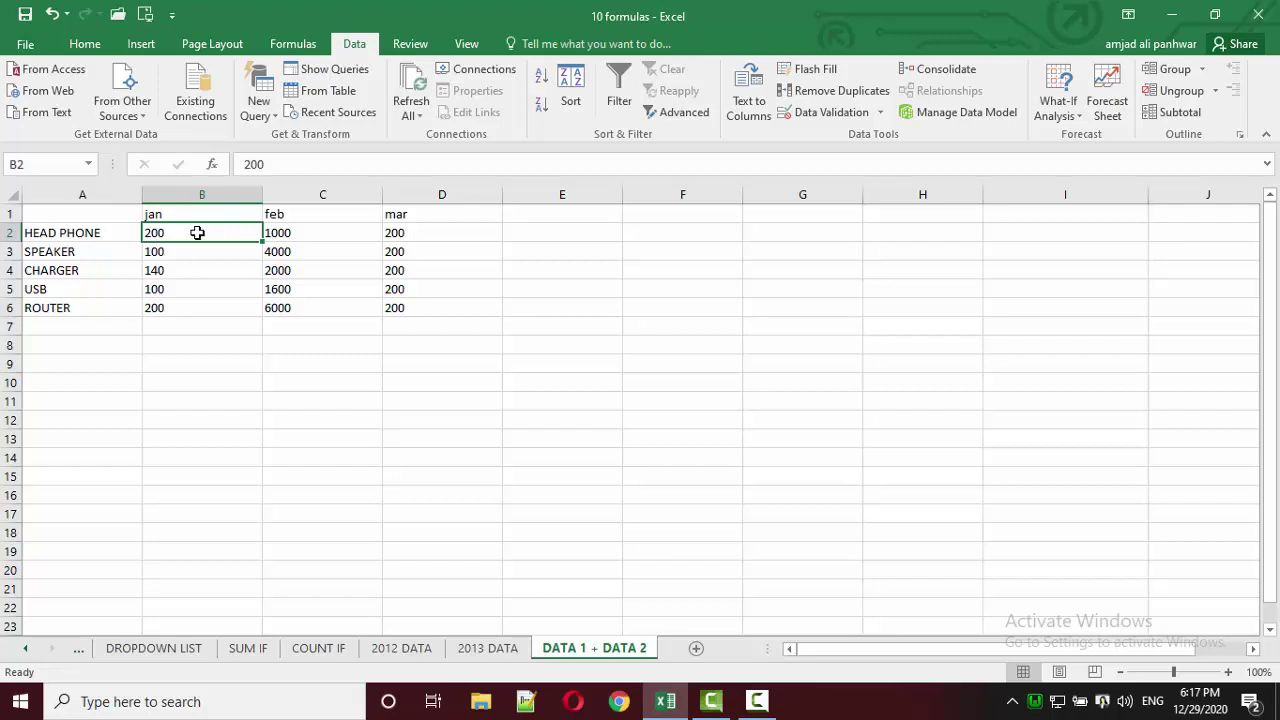
Step: Check the feb HEAD PHONE total, then delete the consolidated results in A1:D7
left_click(7, 212)
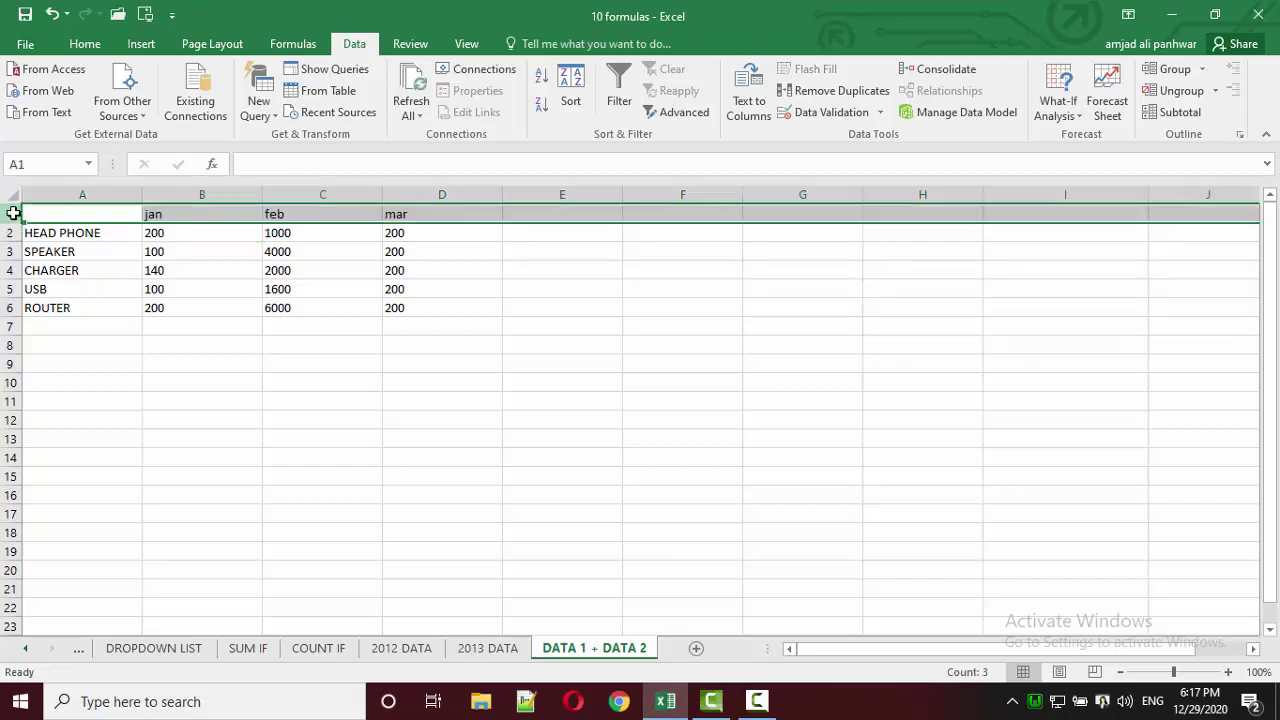
left_click(62, 211)
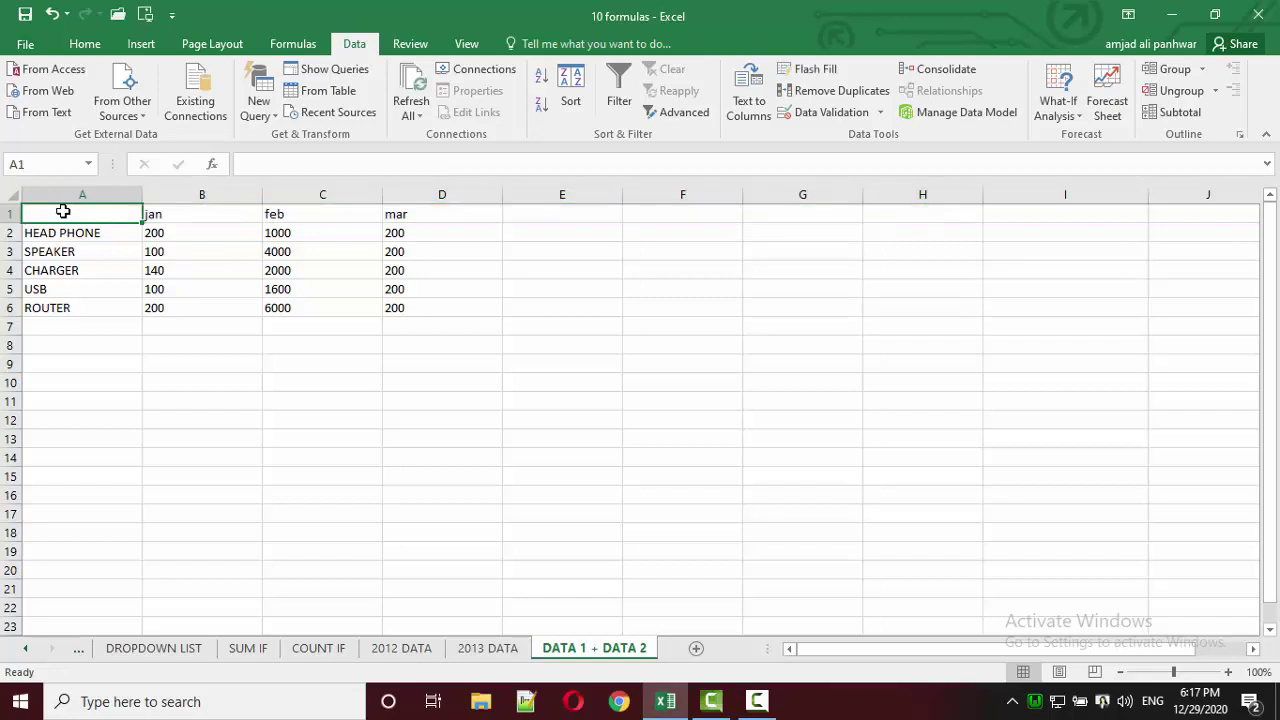
left_click(268, 214)
left_click(280, 229)
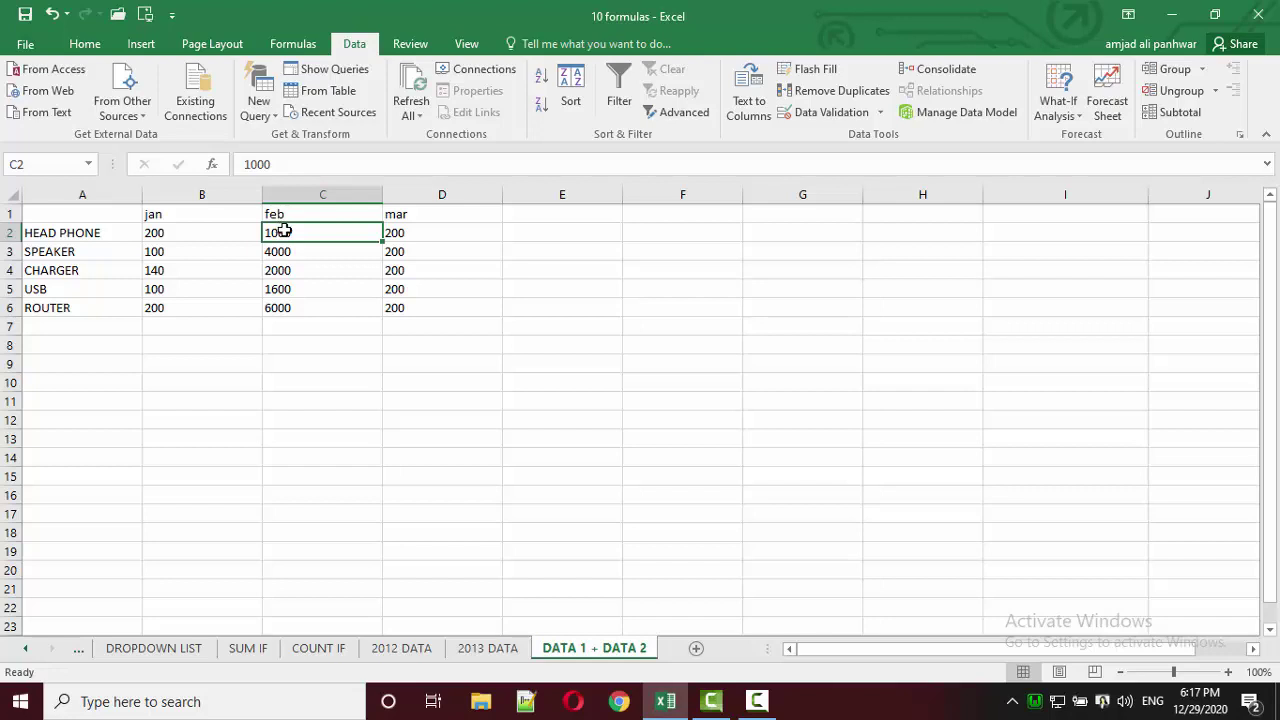
left_click(91, 207)
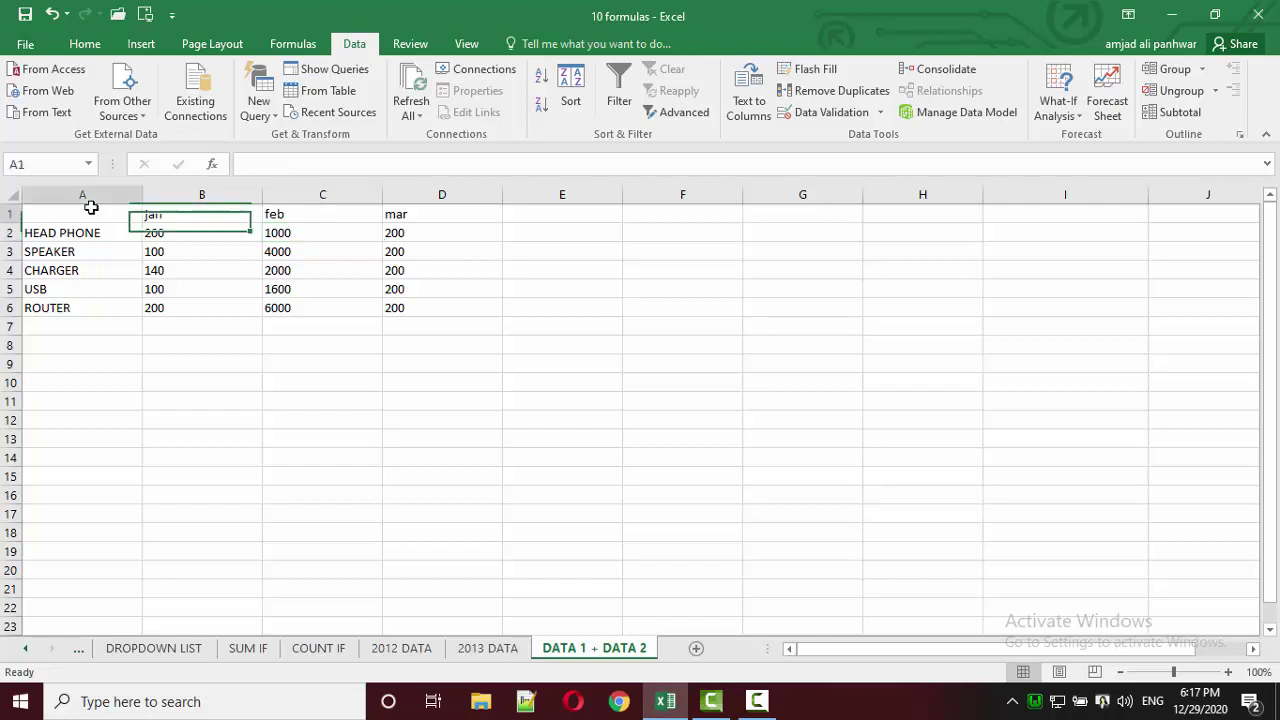
left_click_drag(91, 207, 416, 322)
key("Delete")
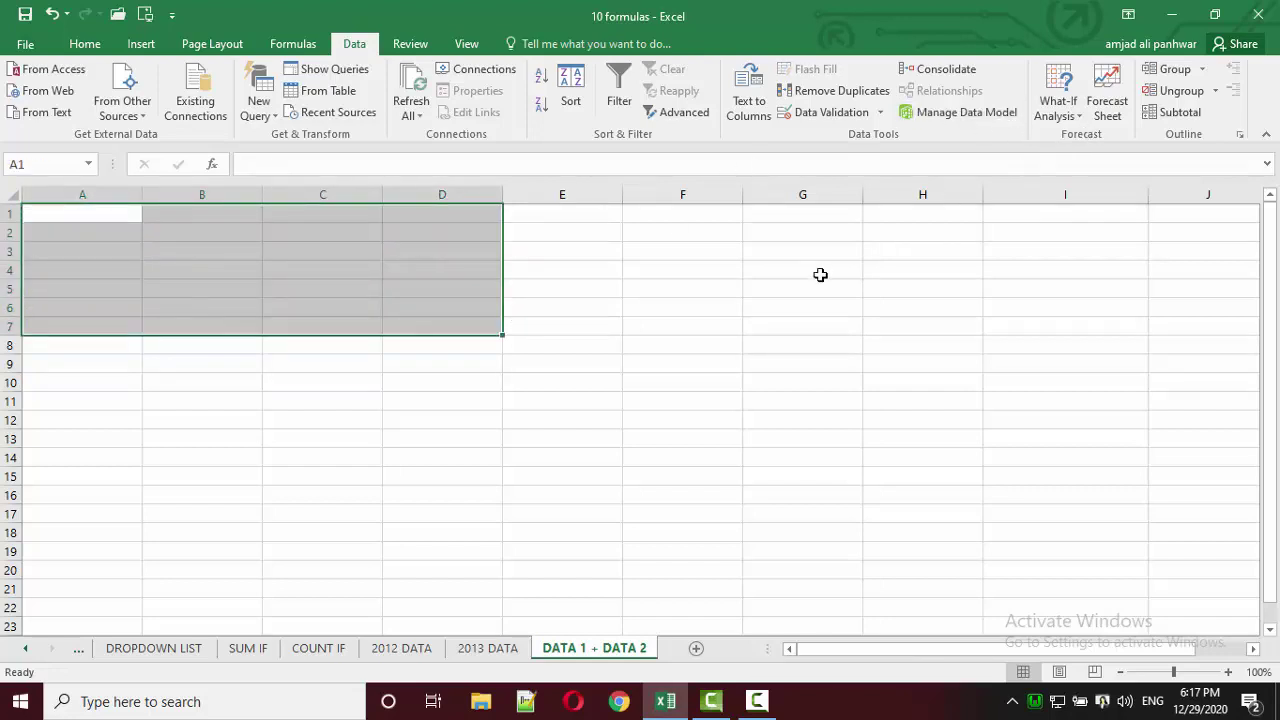
Step: Delete both the 2013 DATA and 2012 DATA references from Consolidate
left_click(965, 70)
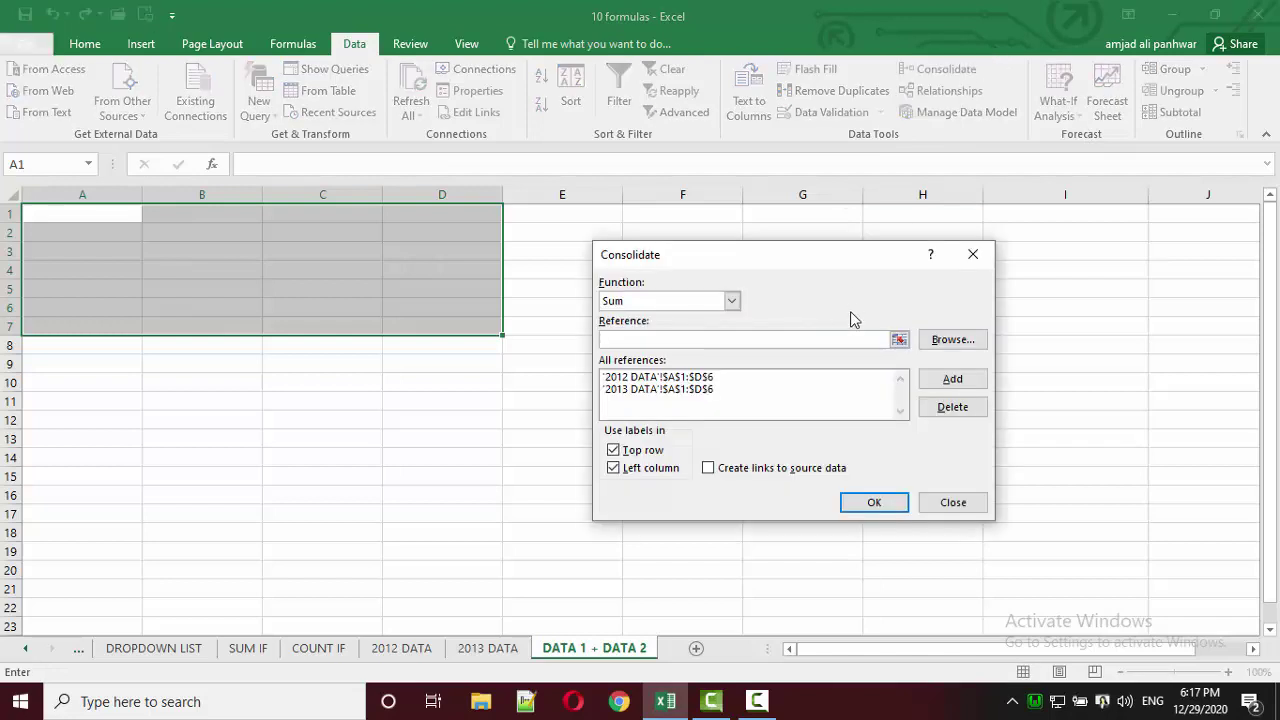
left_click(787, 389)
left_click(940, 407)
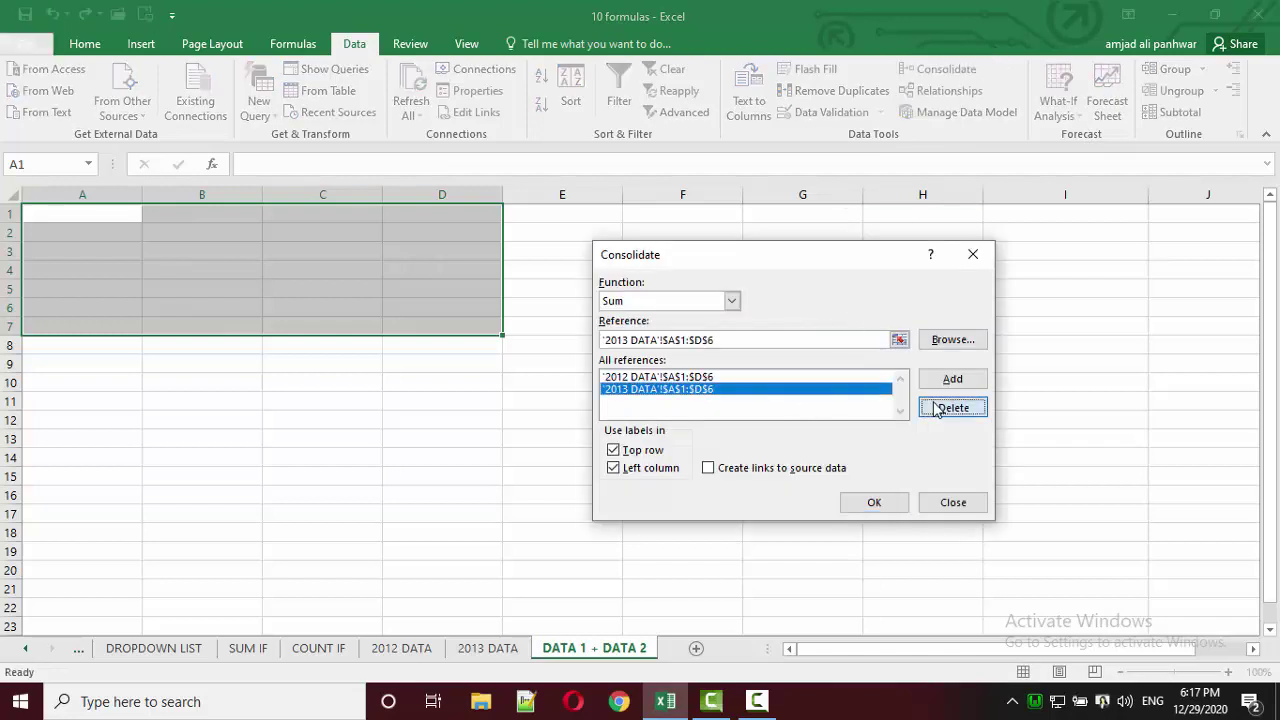
left_click(826, 380)
left_click(951, 407)
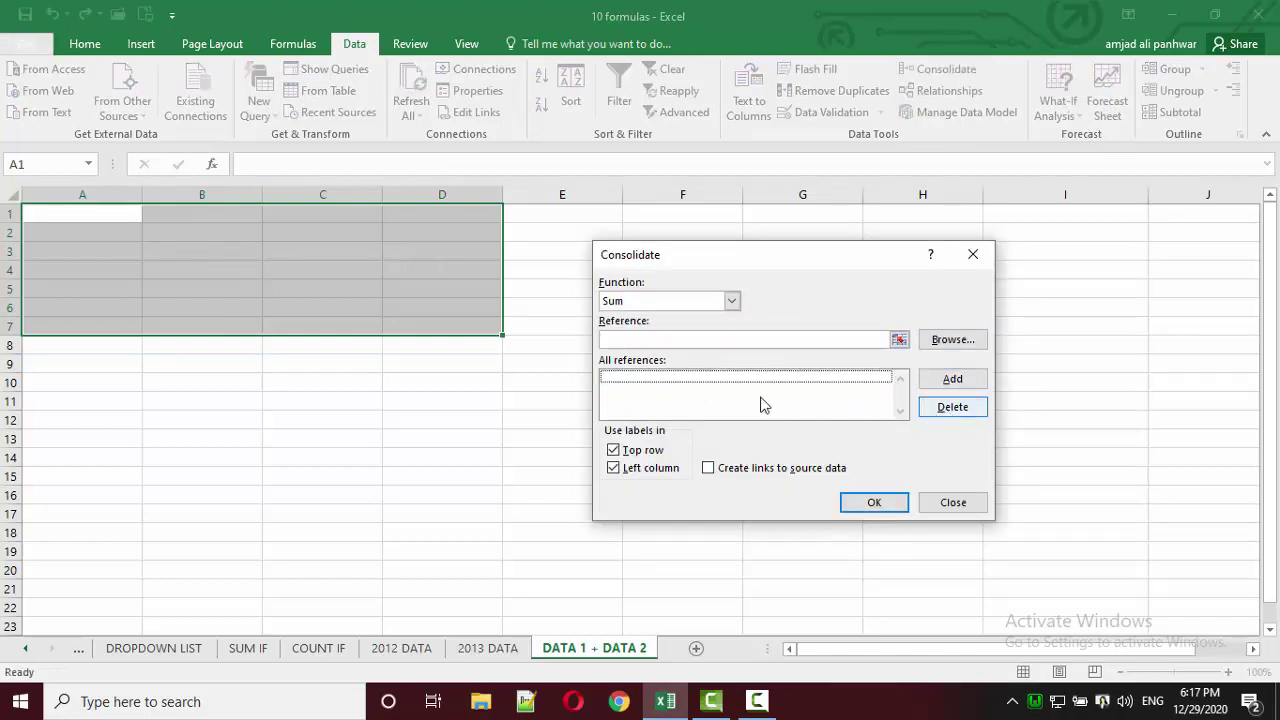
Step: Close and reopen Consolidate with the Top row and Left column options unchecked
left_click(972, 254)
left_click(78, 210)
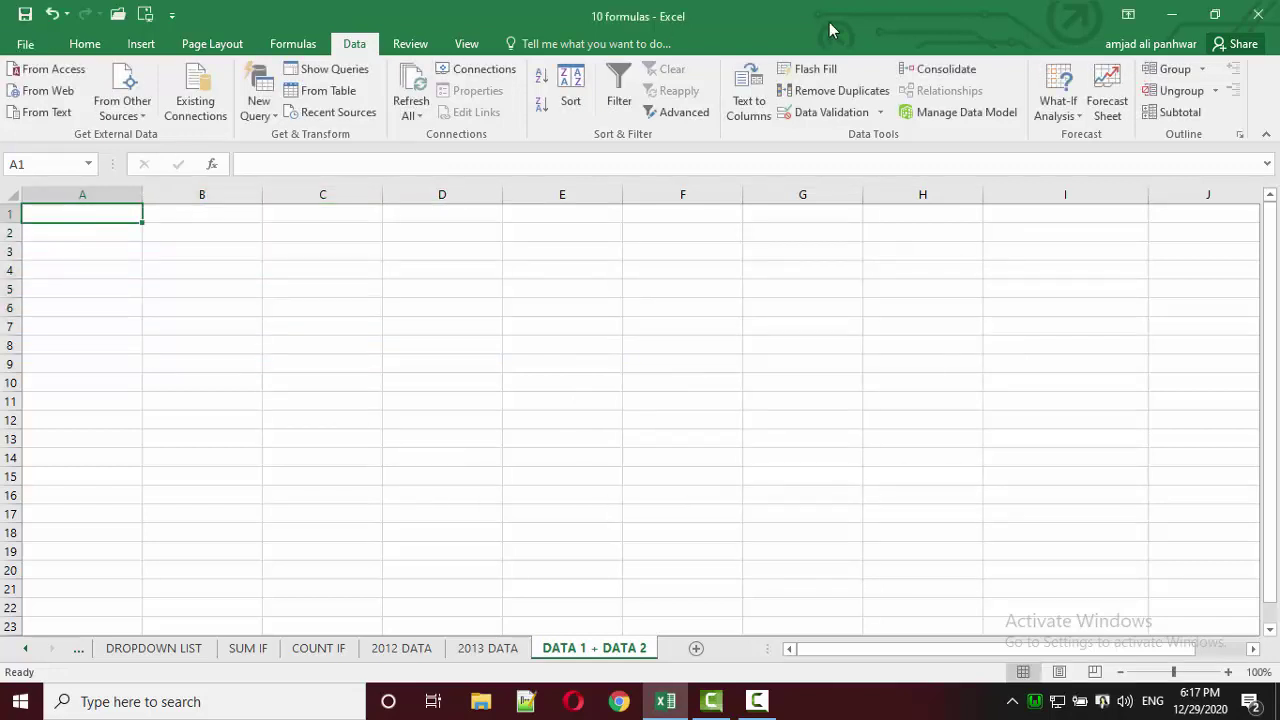
left_click(945, 68)
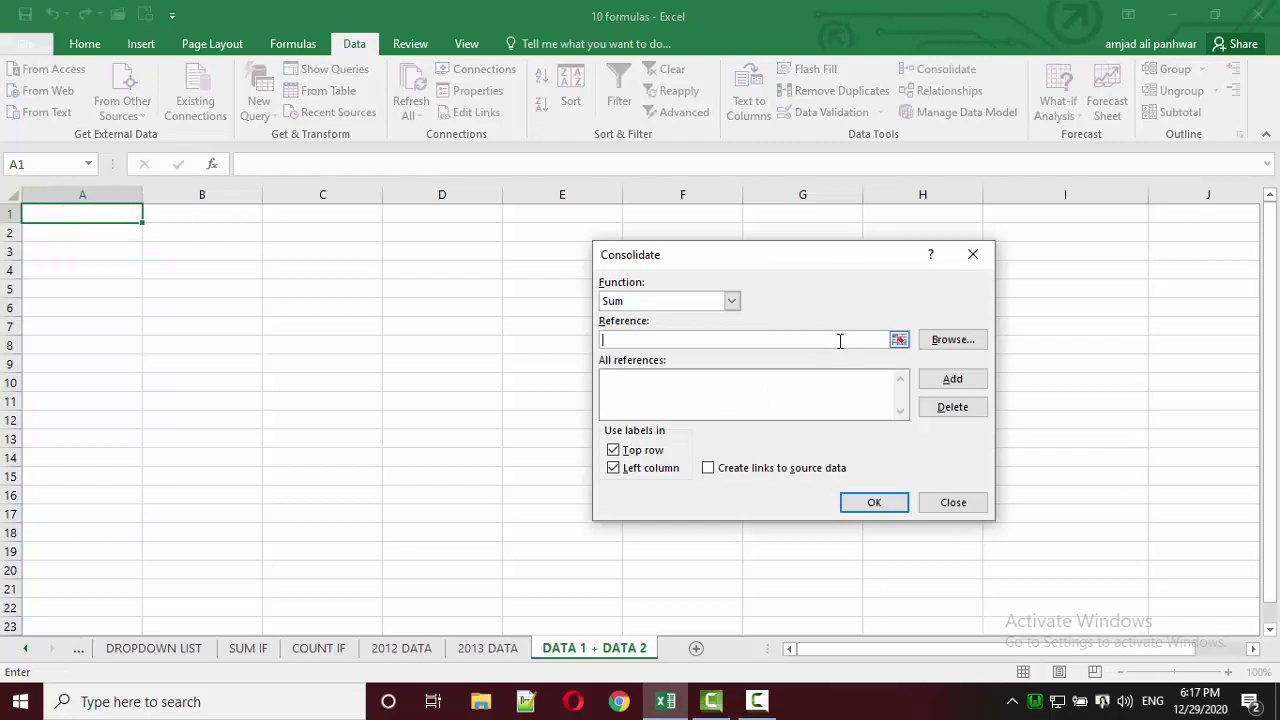
left_click(645, 452)
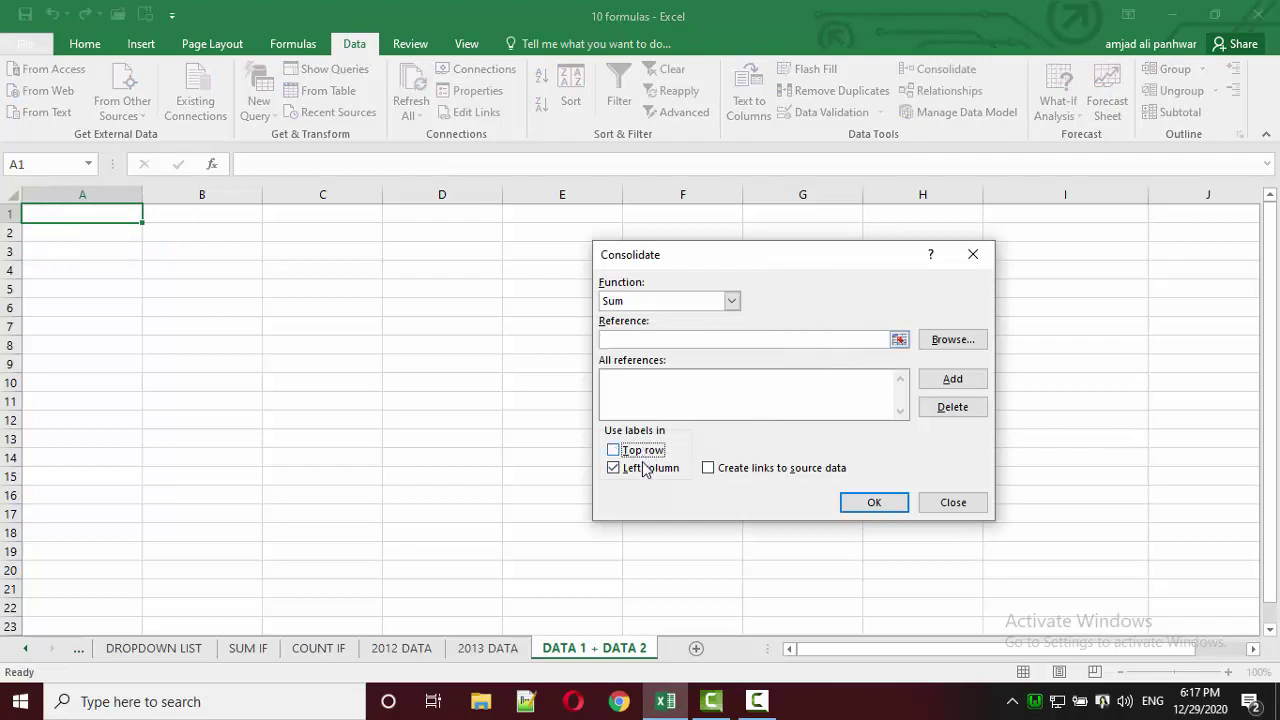
left_click(646, 468)
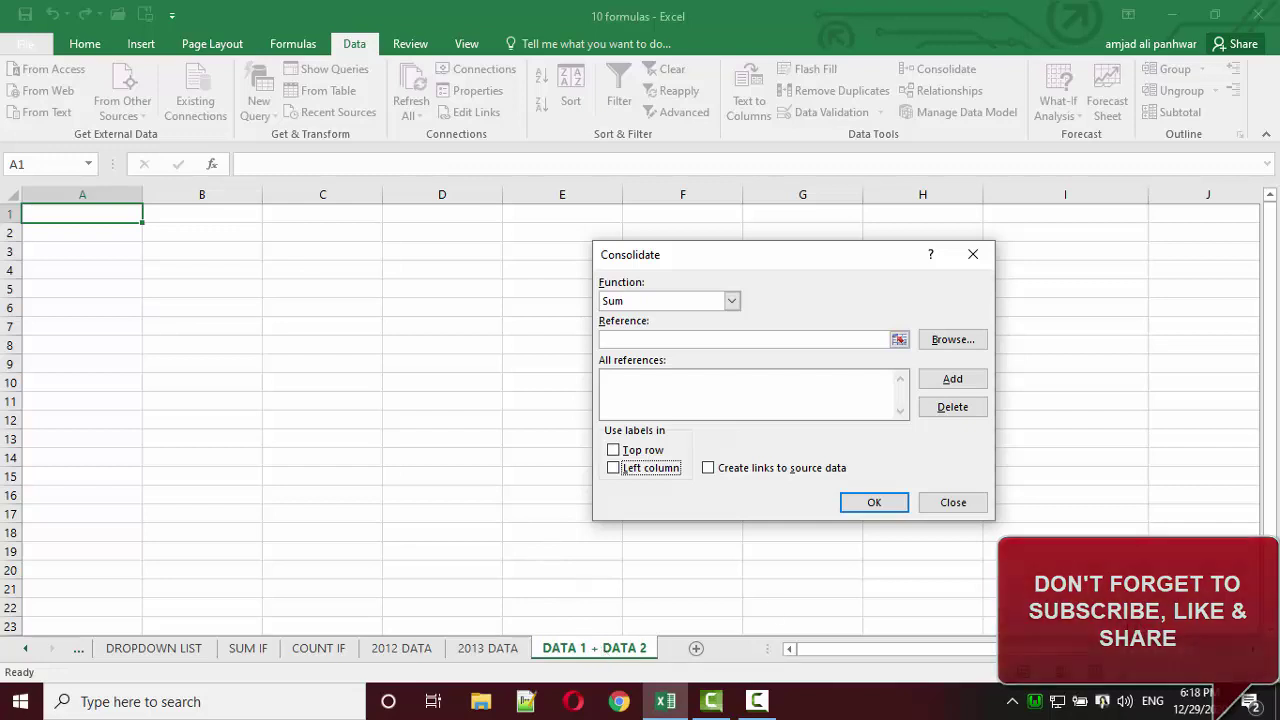
Step: Add the 2012 DATA range A1:D6 with Top row, Left column and Create links enabled
left_click(898, 341)
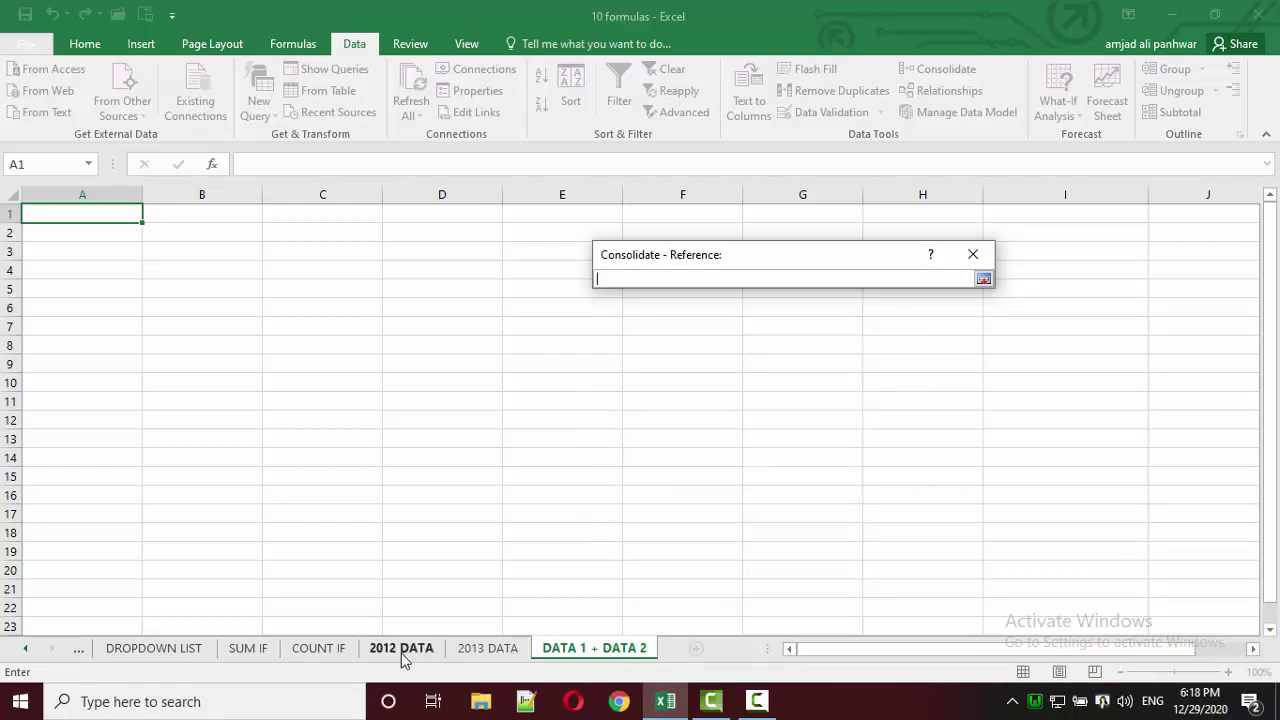
left_click(401, 653)
left_click_drag(96, 219, 403, 354)
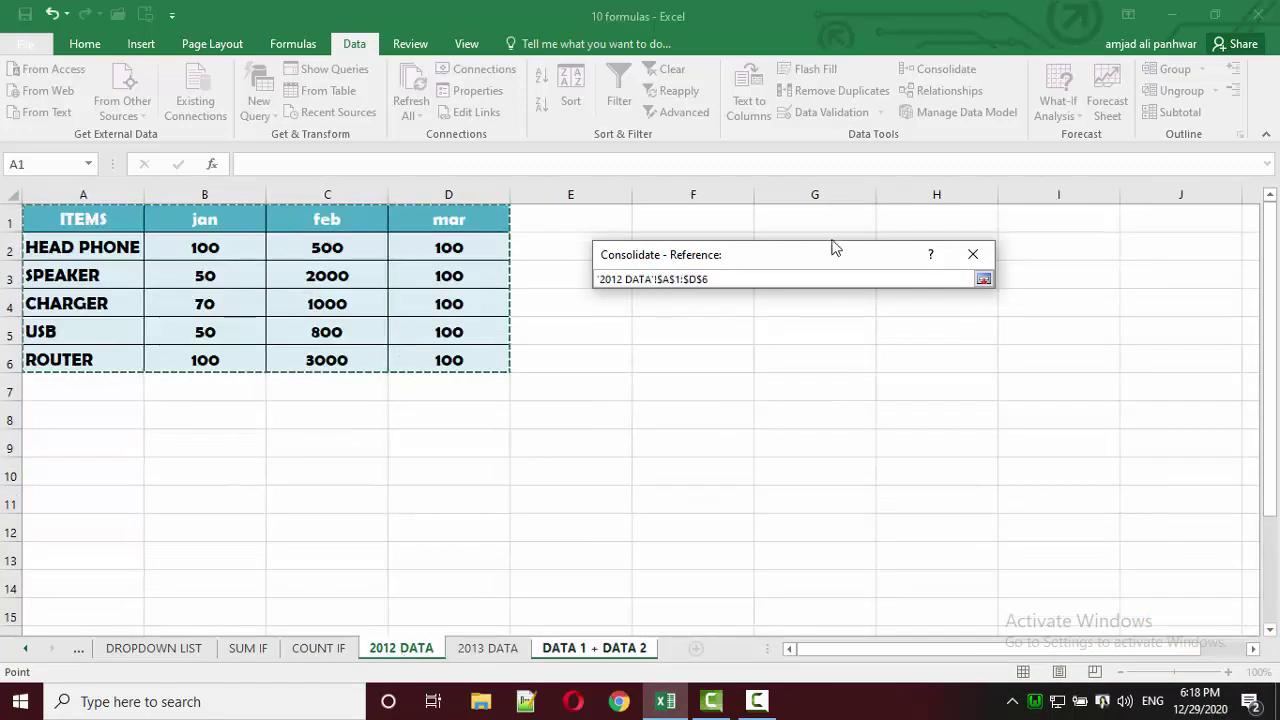
left_click(983, 279)
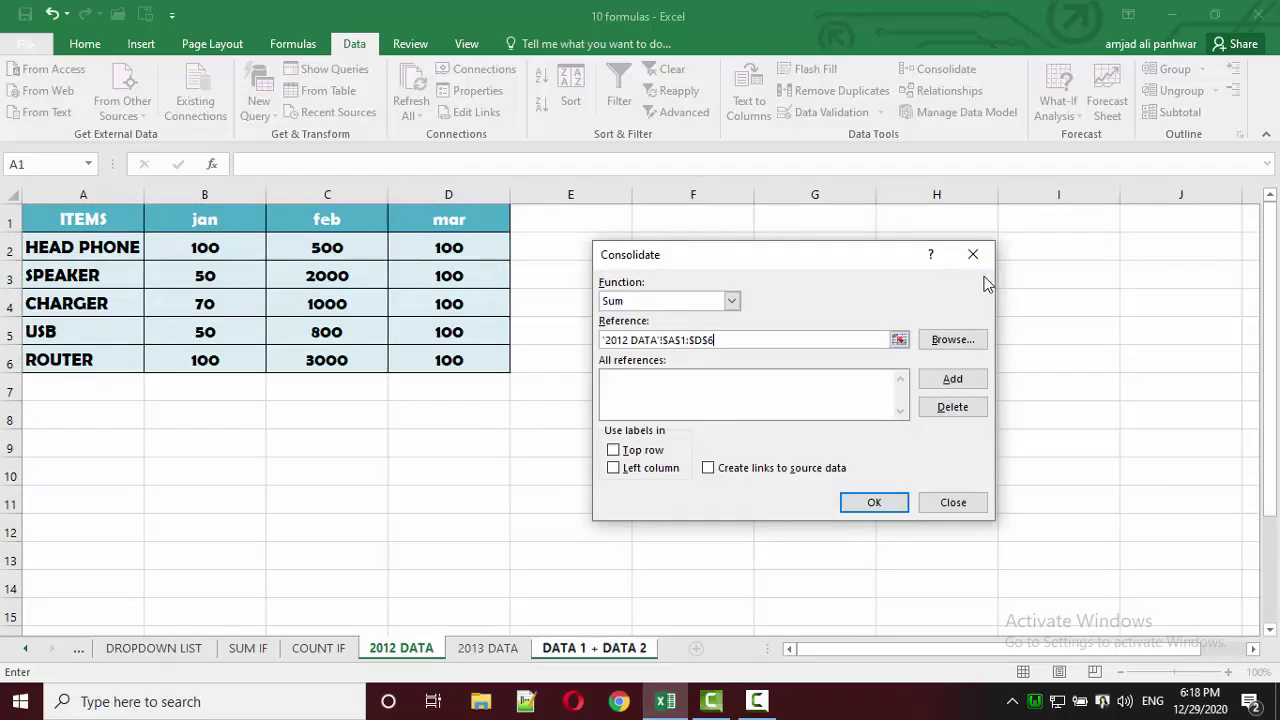
left_click(650, 452)
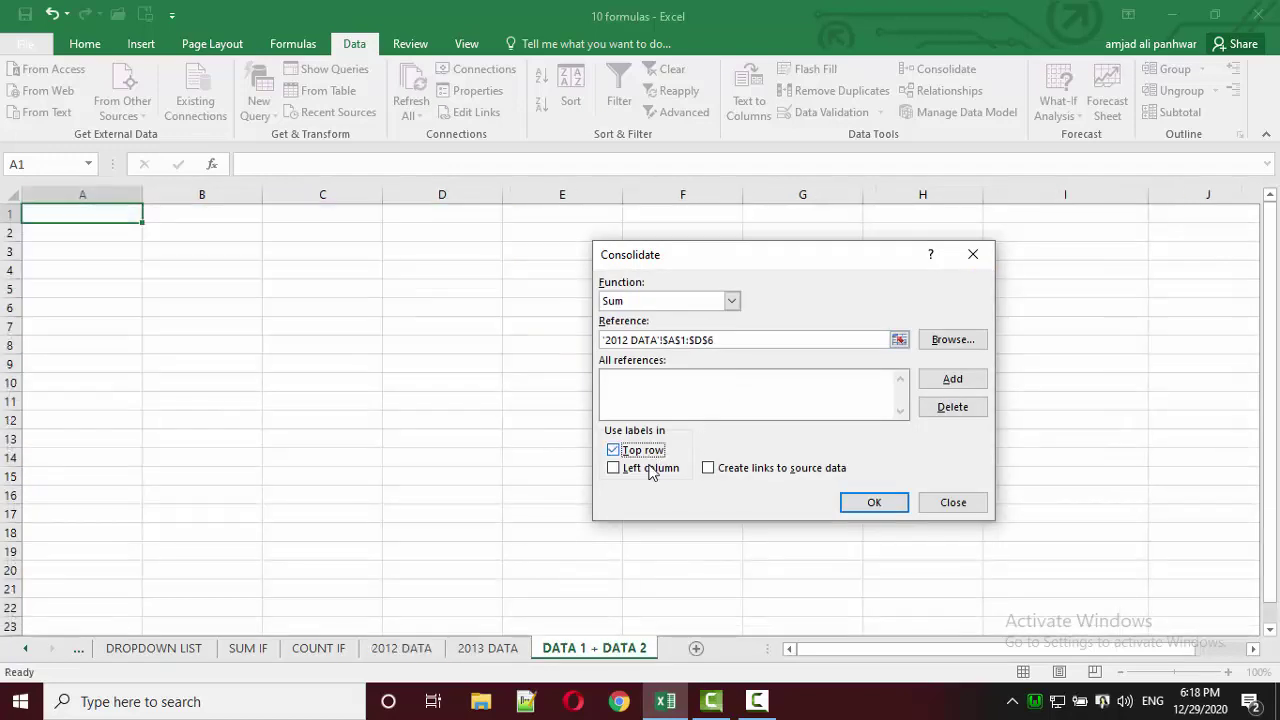
left_click(650, 470)
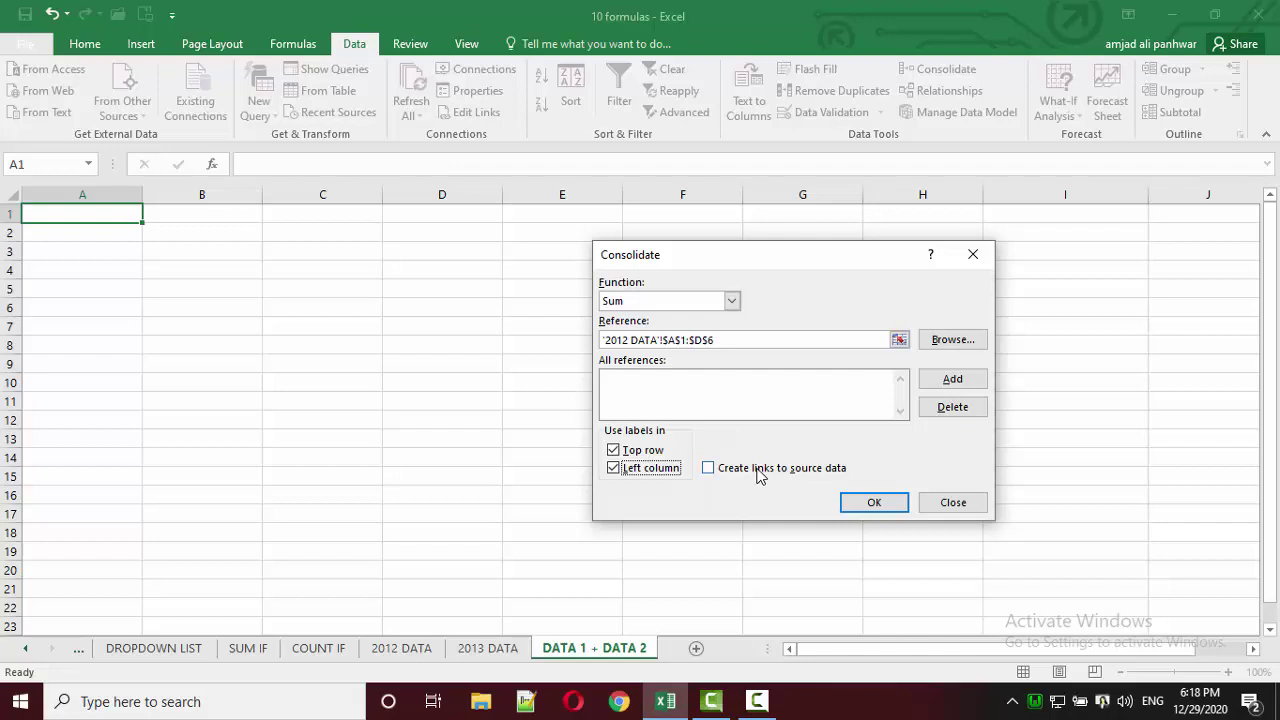
left_click(757, 470)
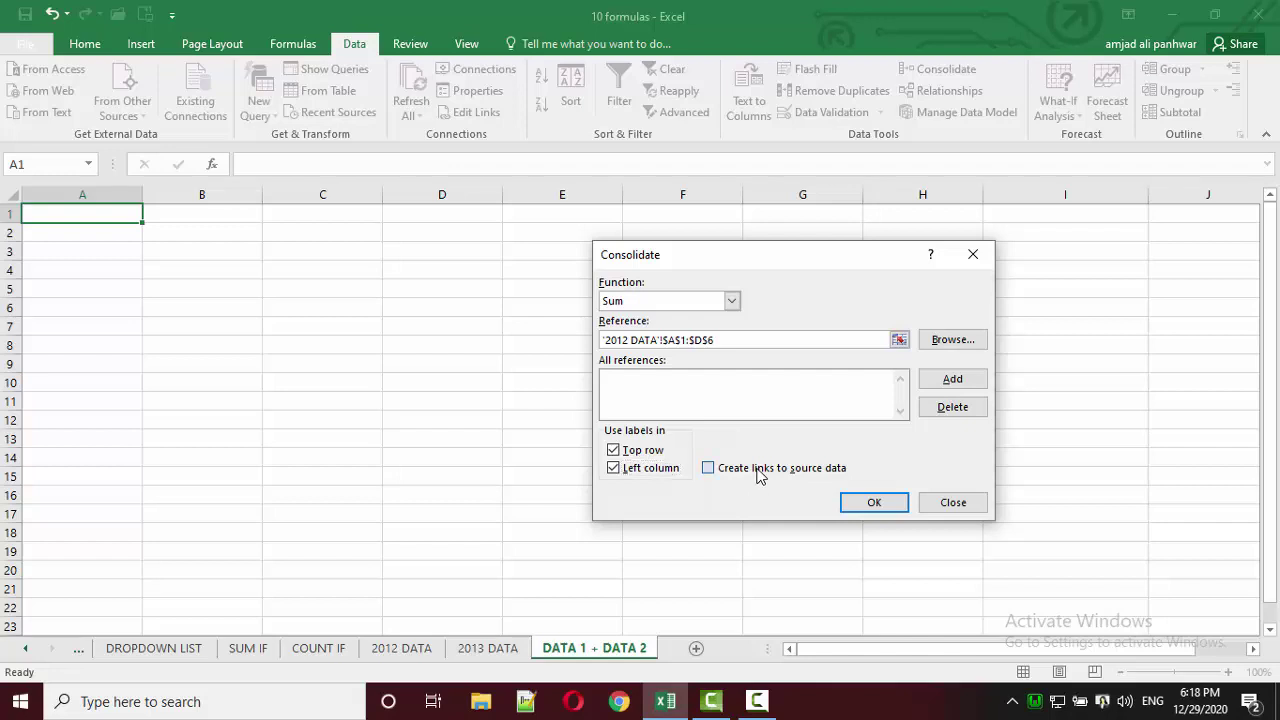
left_click(950, 378)
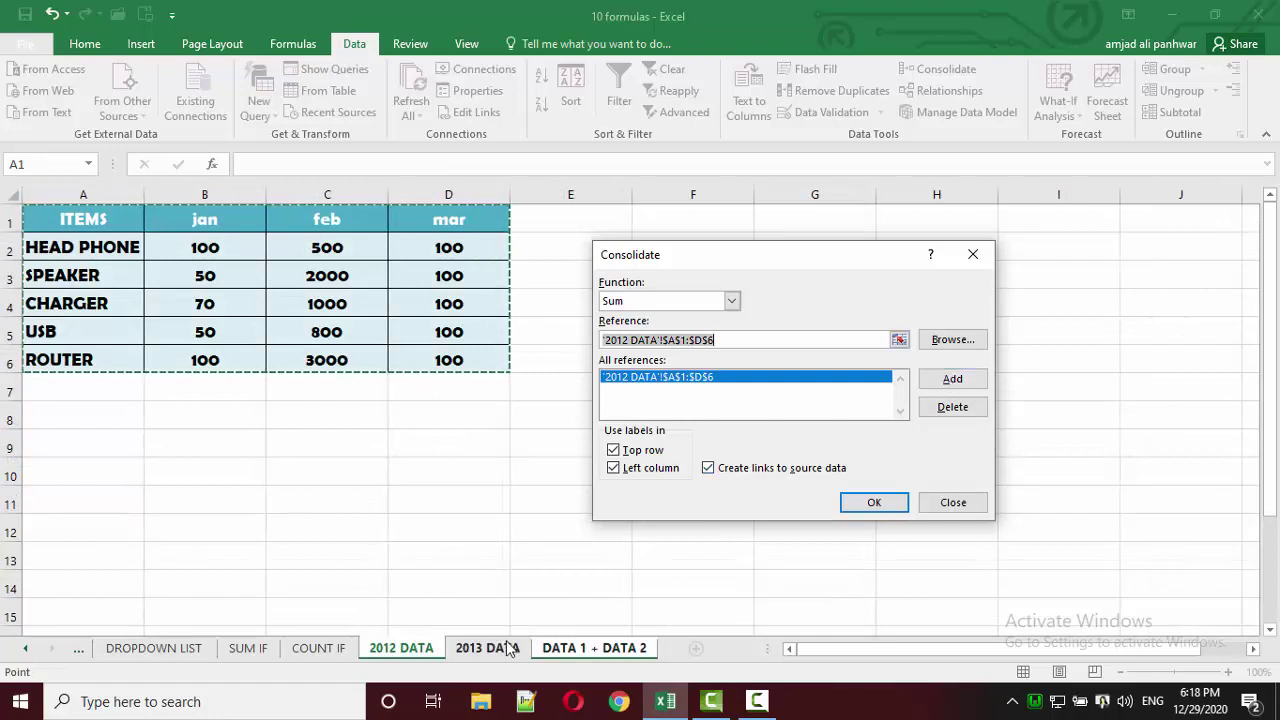
Step: Replace the Reference entry with the 2013 DATA range A1:D6
left_click(741, 340)
left_click_drag(741, 340, 603, 340)
key("BackSpace")
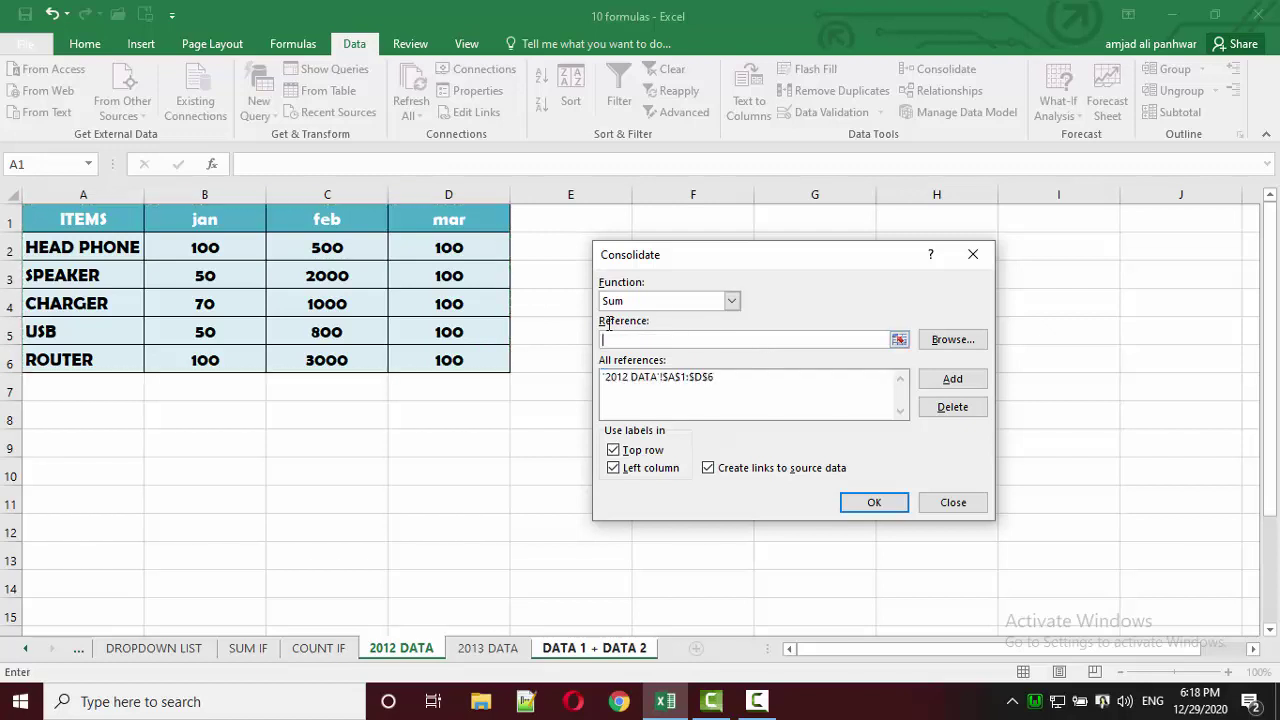
left_click(480, 652)
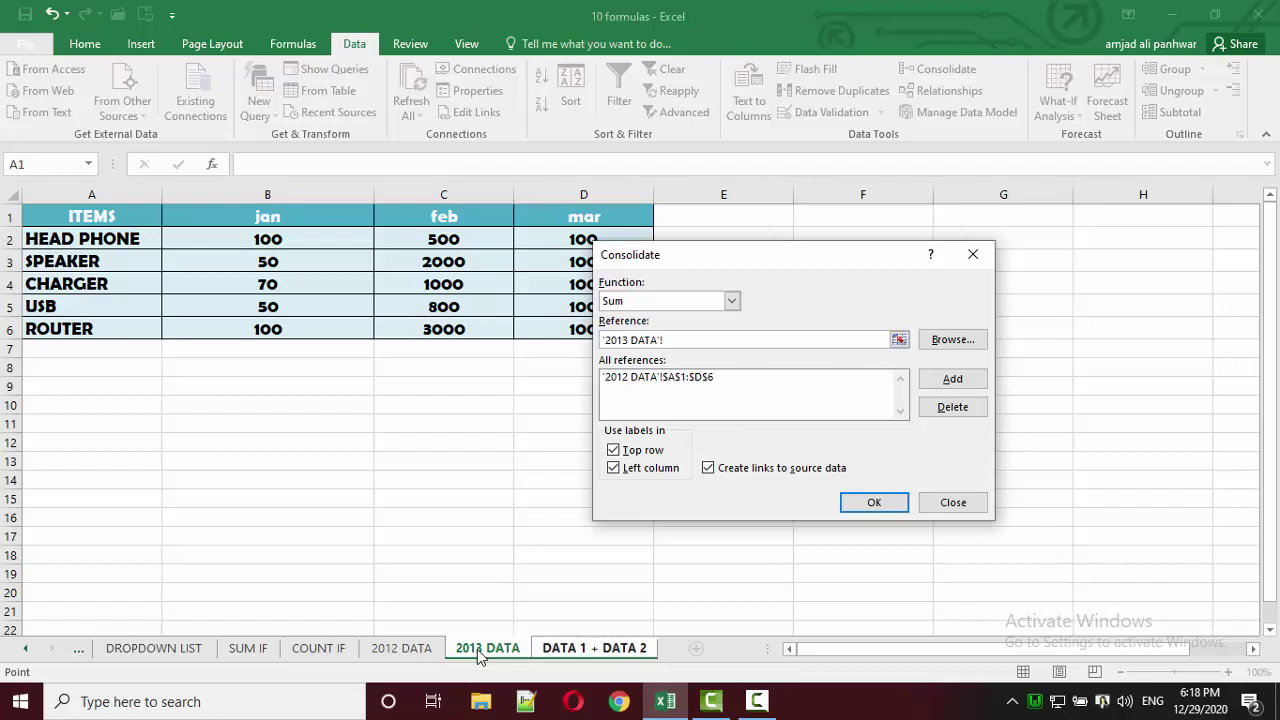
left_click(899, 340)
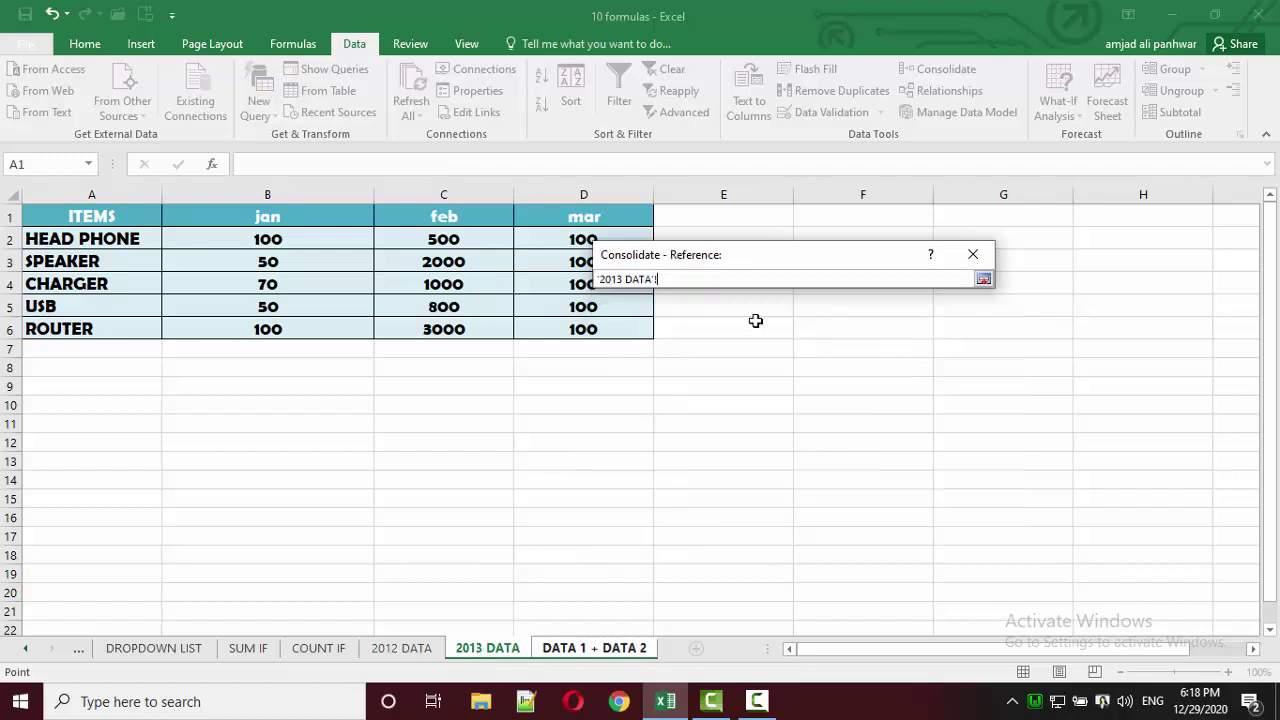
left_click(71, 218)
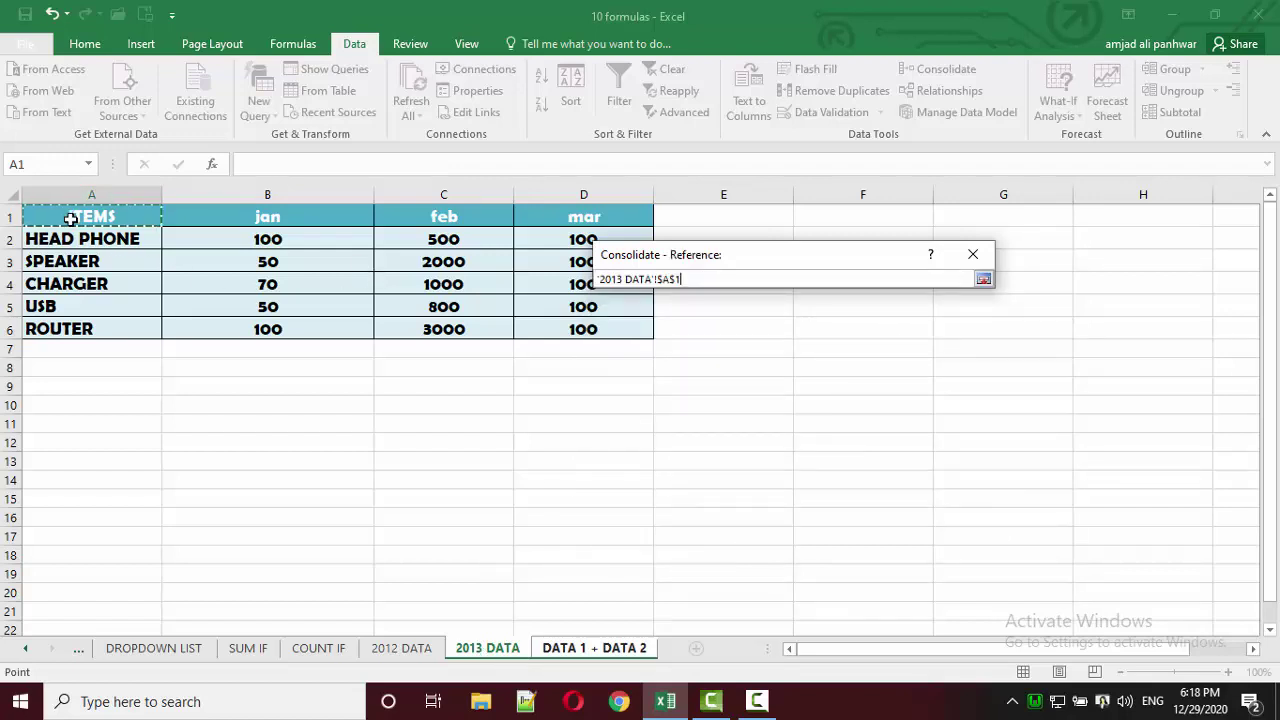
left_click_drag(71, 218, 610, 331)
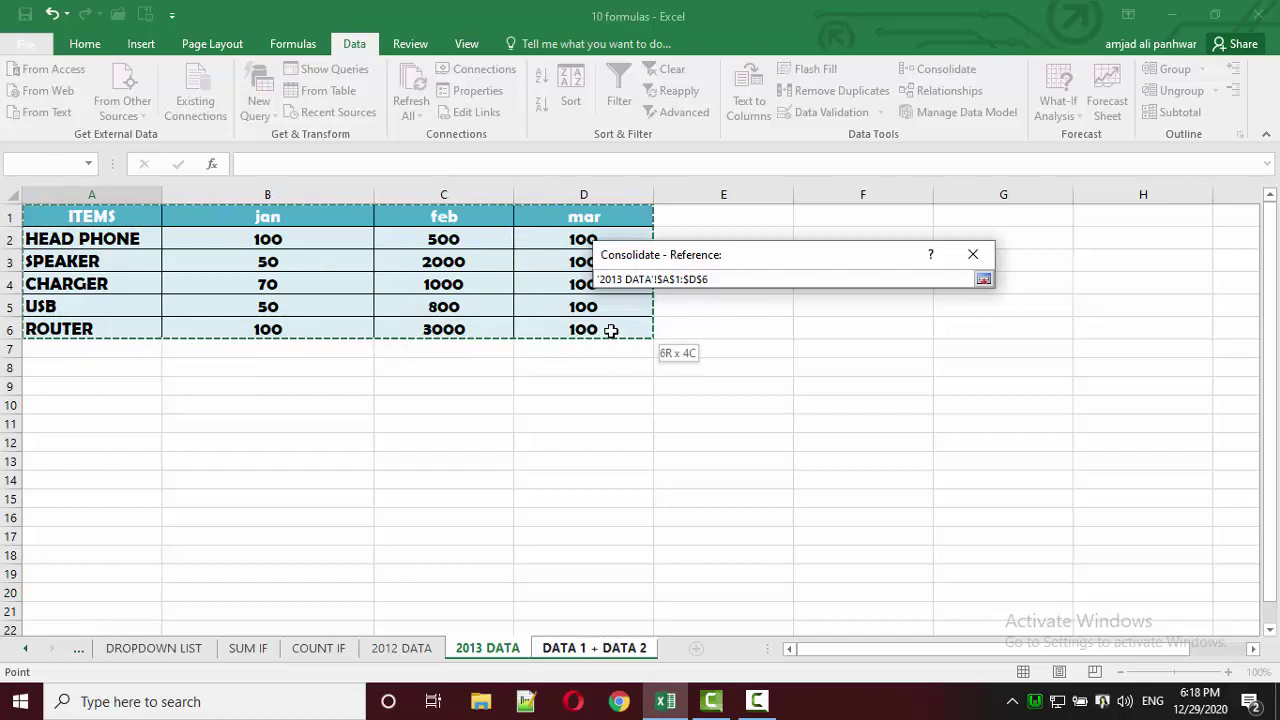
left_click(984, 280)
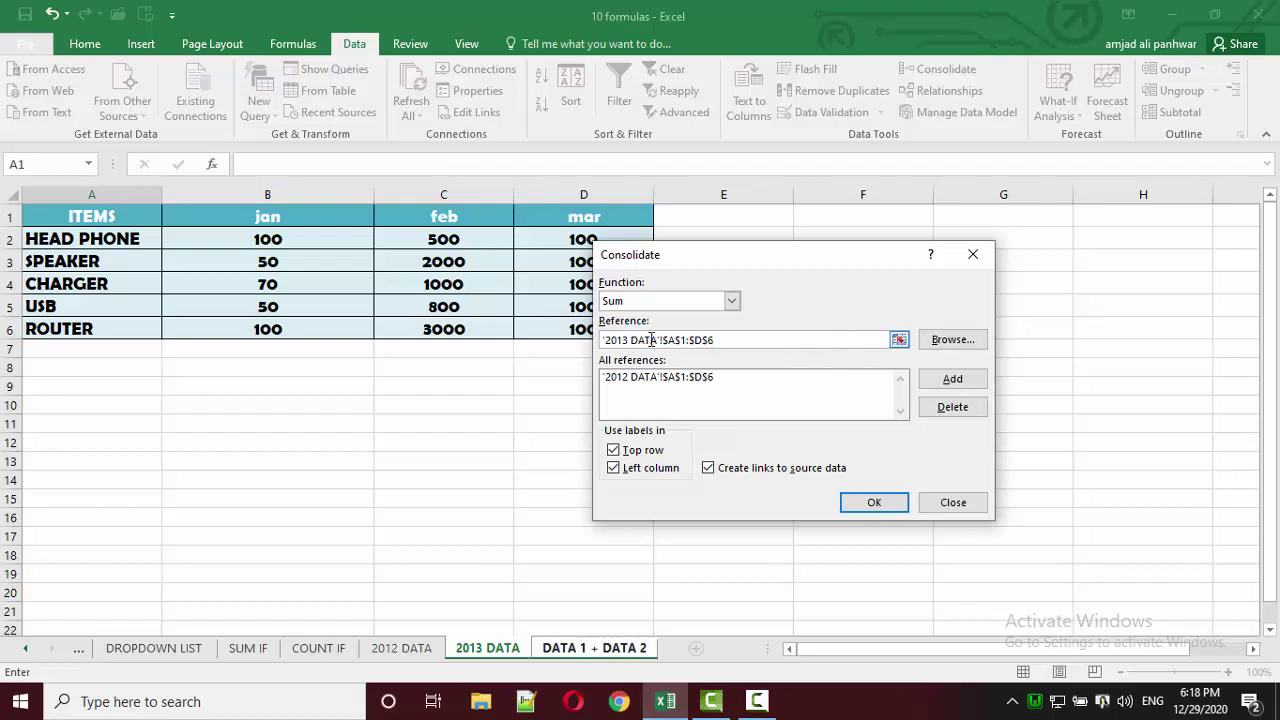
Step: Add the 2013 range, run the linked consolidation, and widen column A for full item names
left_click(938, 380)
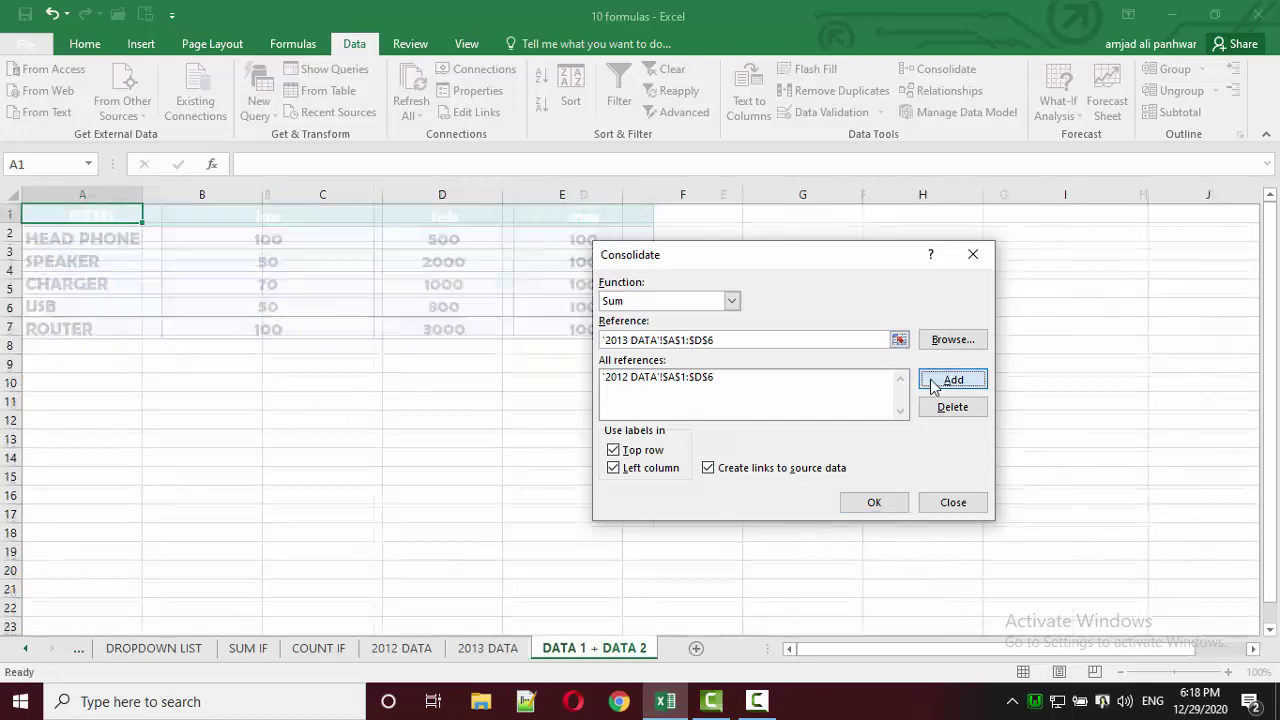
left_click(886, 498)
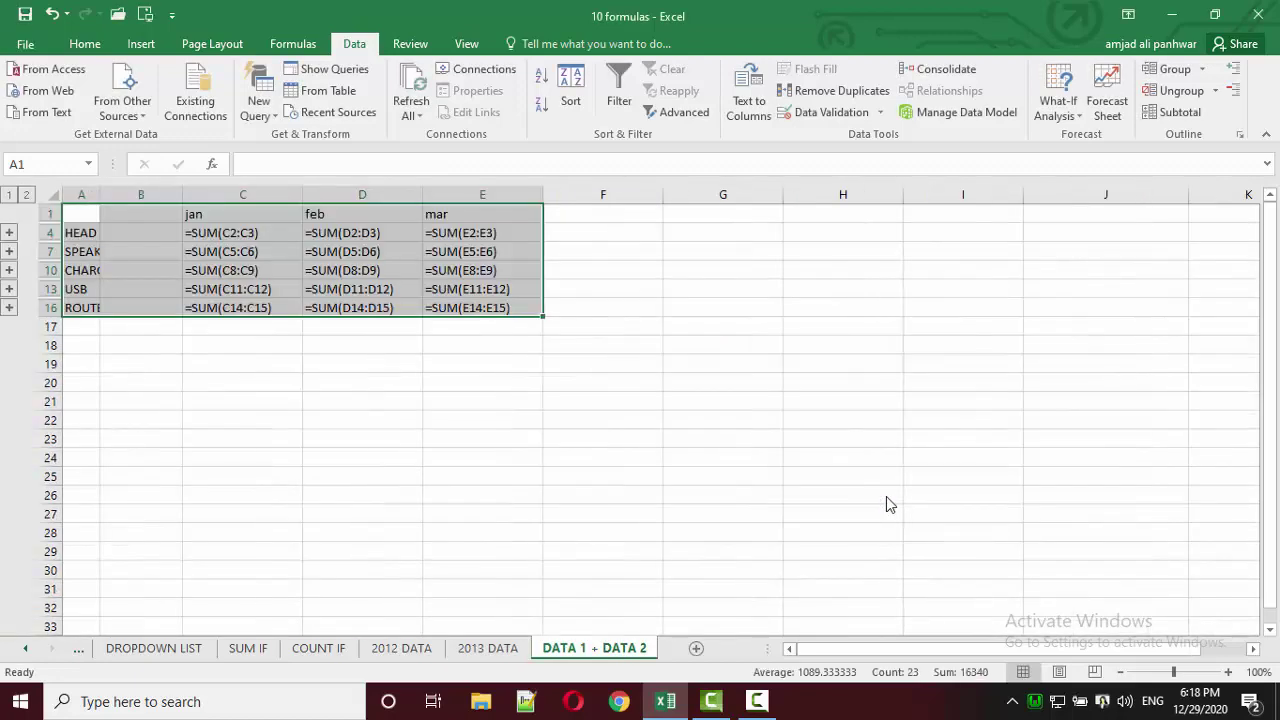
left_click(243, 234)
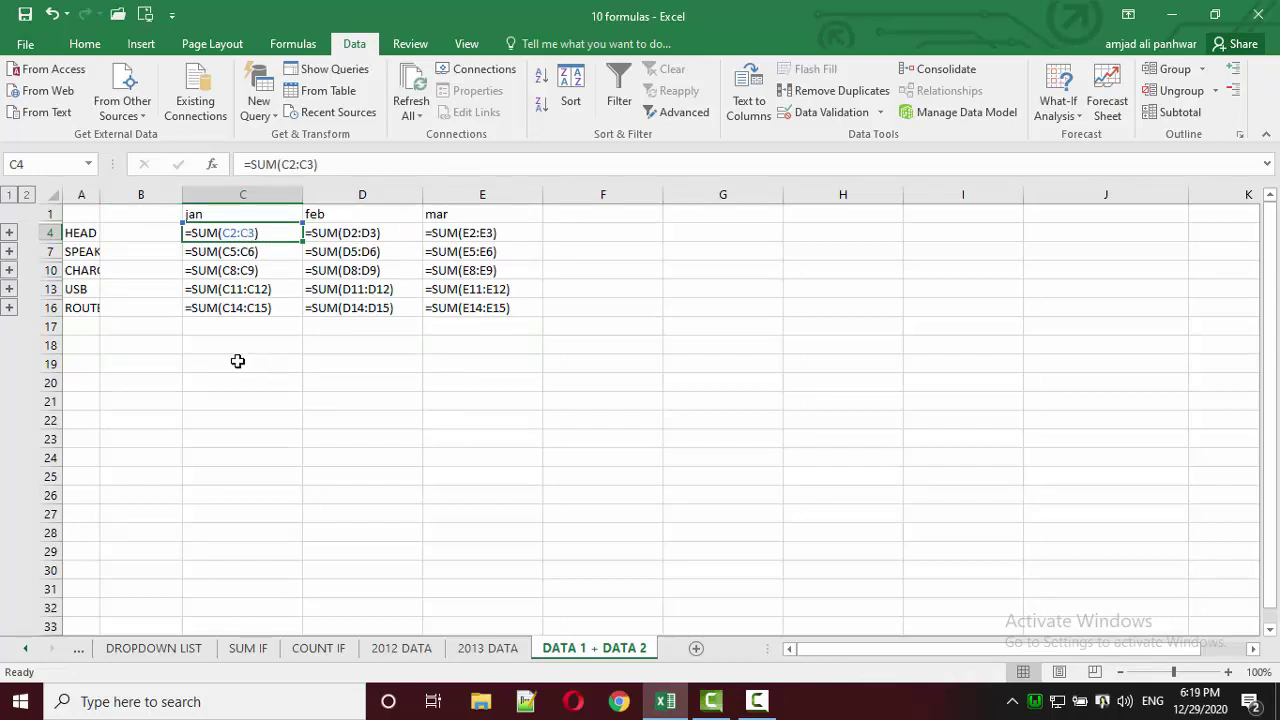
left_click_drag(97, 198, 146, 198)
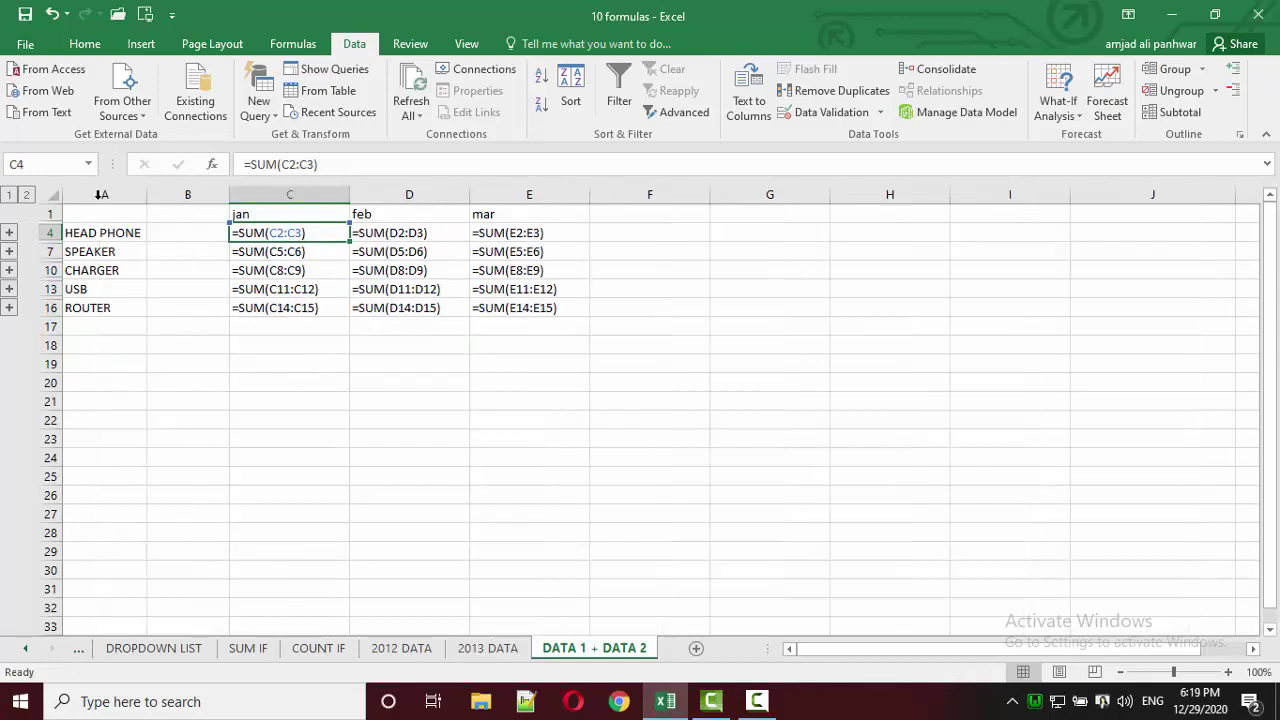
left_click(190, 268)
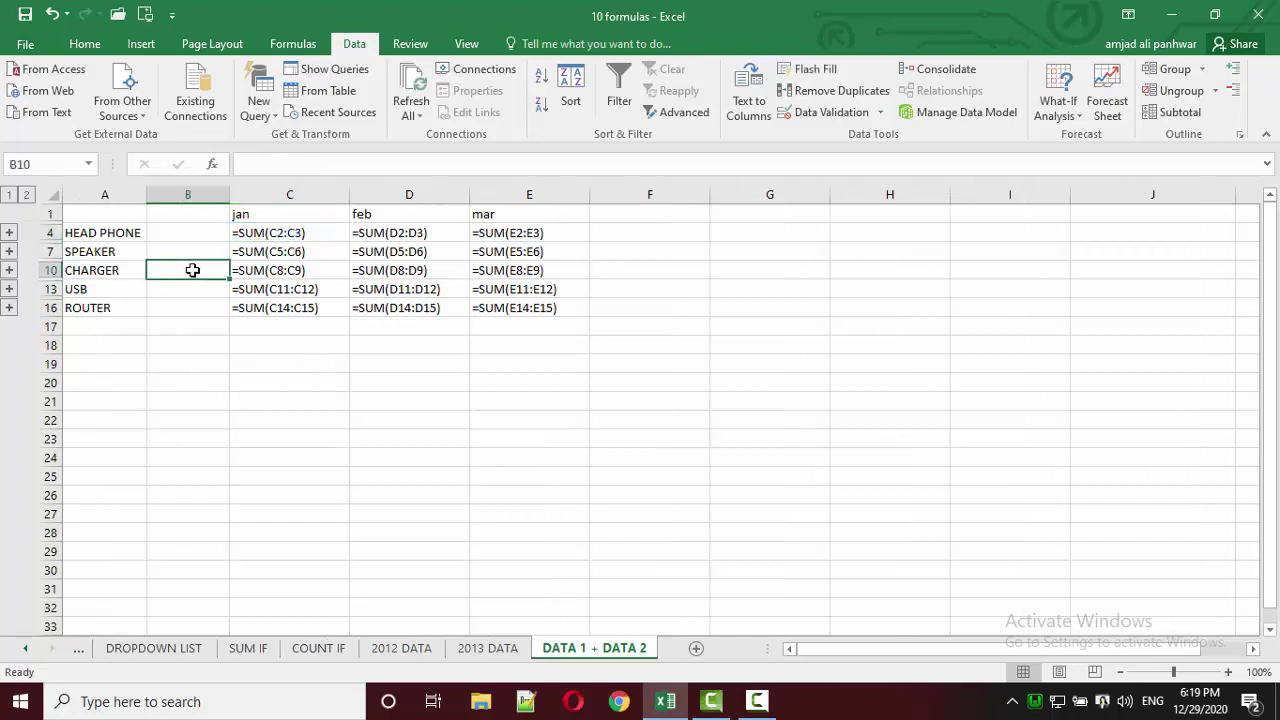
left_click(124, 231)
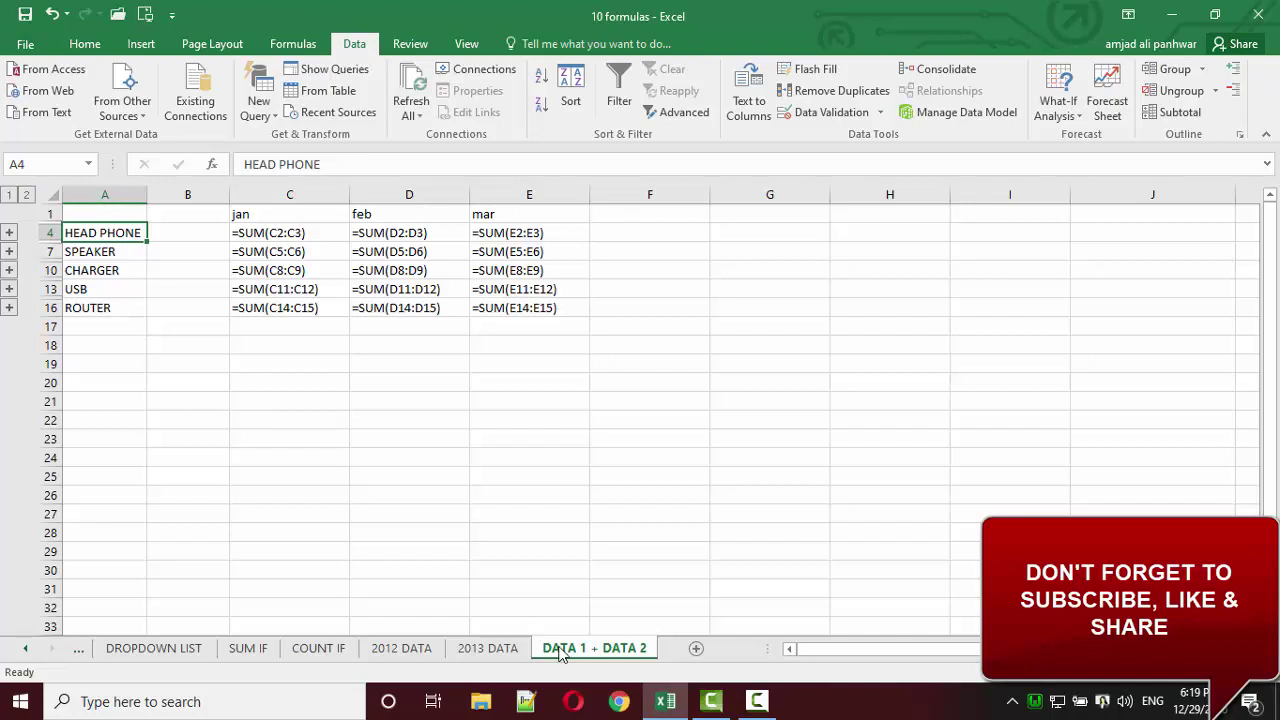
Step: On a new Sheet1, add '2012 DATA'!A1:D6 as the first Consolidate source
left_click(697, 648)
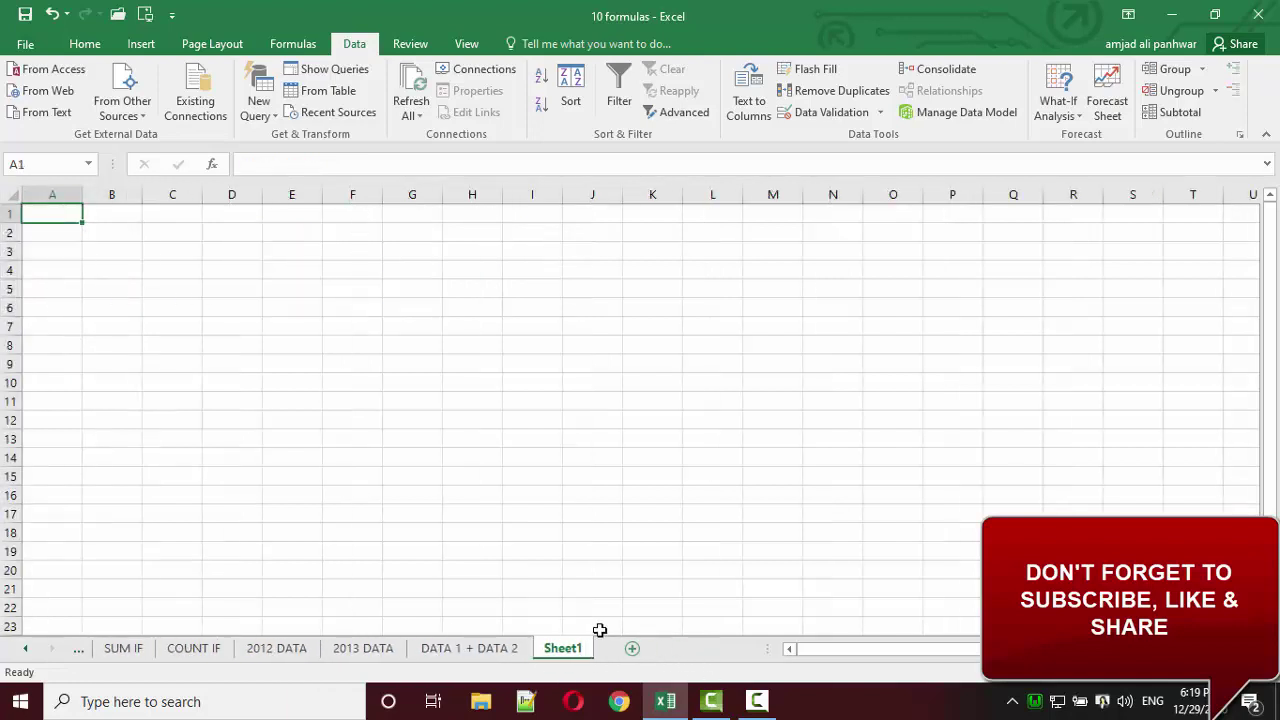
left_click(945, 72)
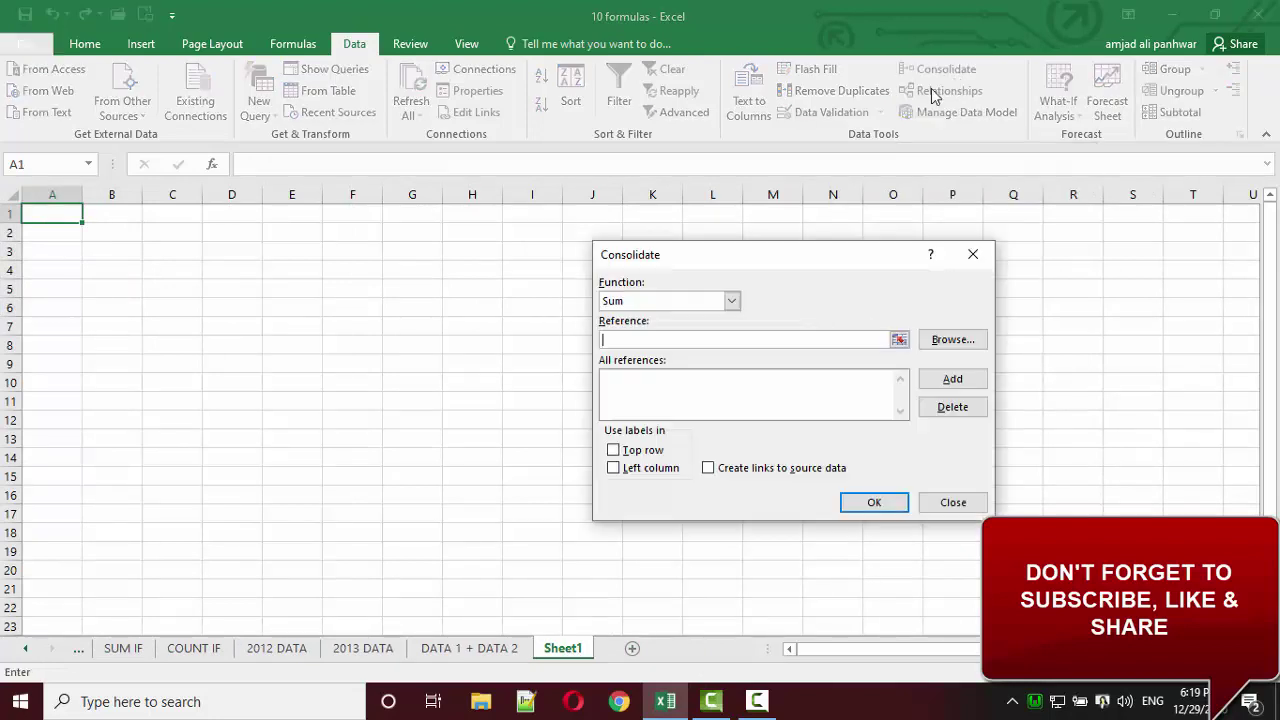
left_click(899, 340)
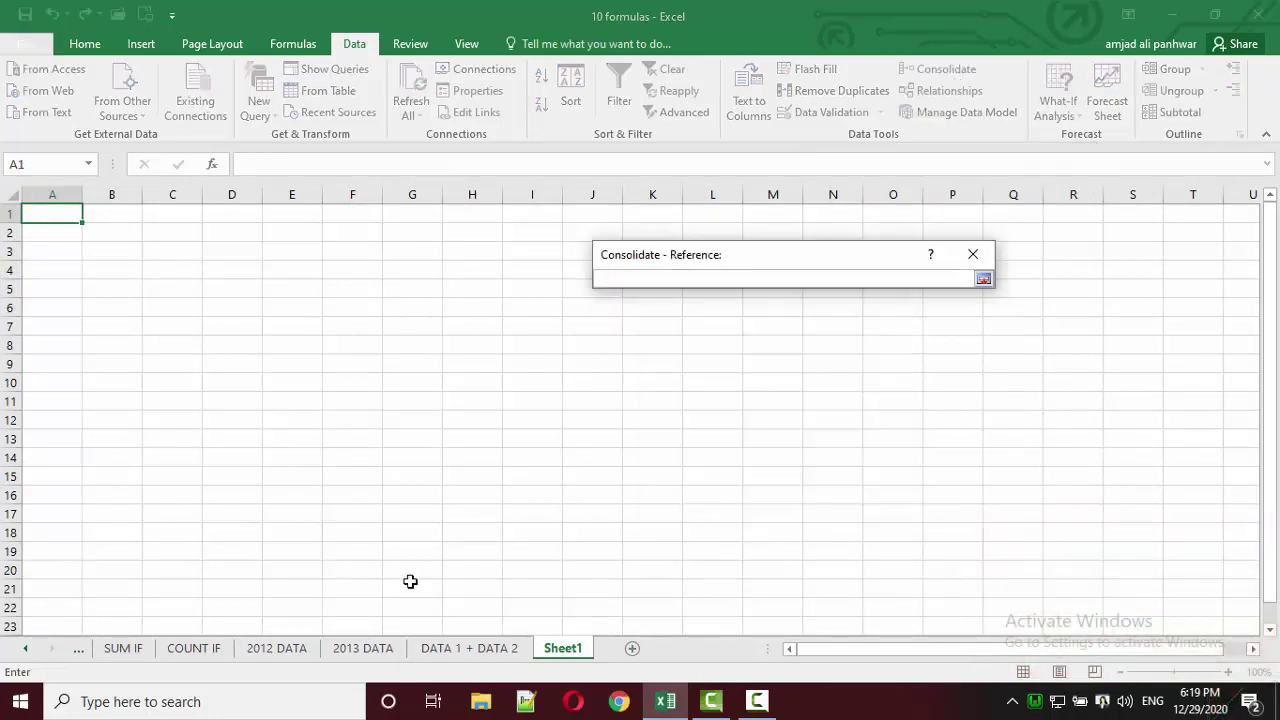
left_click(258, 650)
left_click_drag(72, 218, 414, 352)
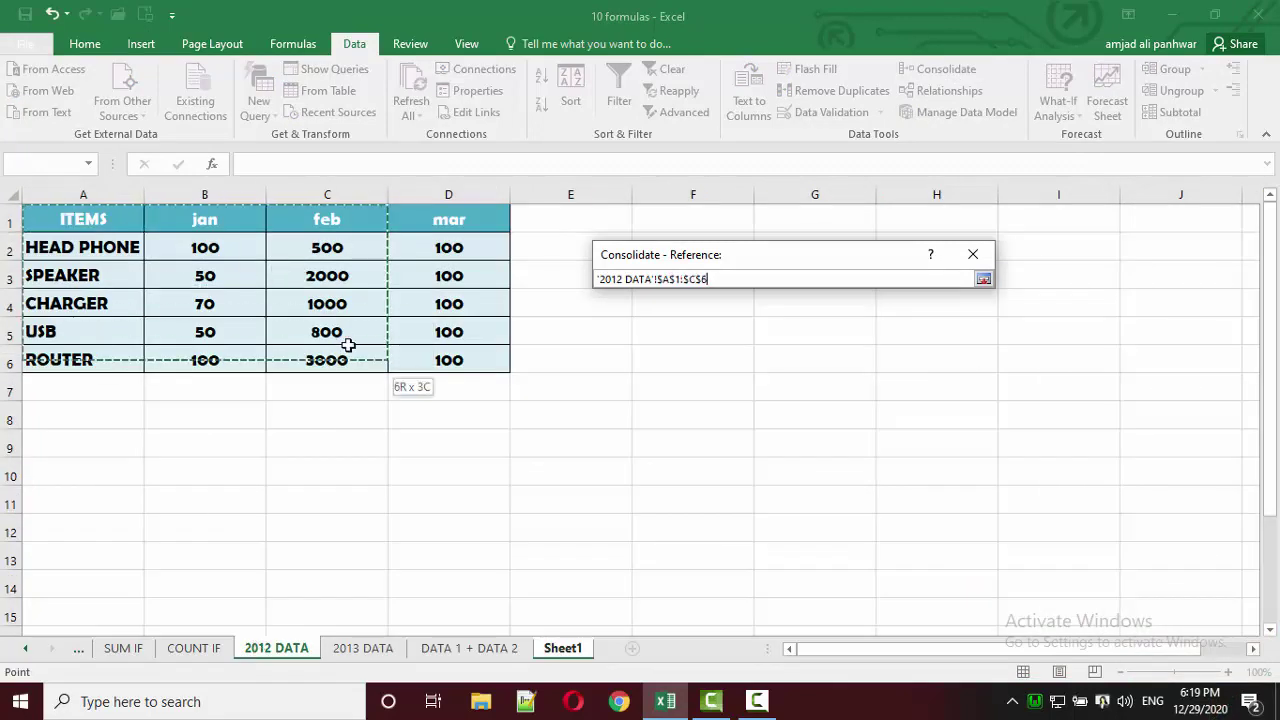
left_click(983, 279)
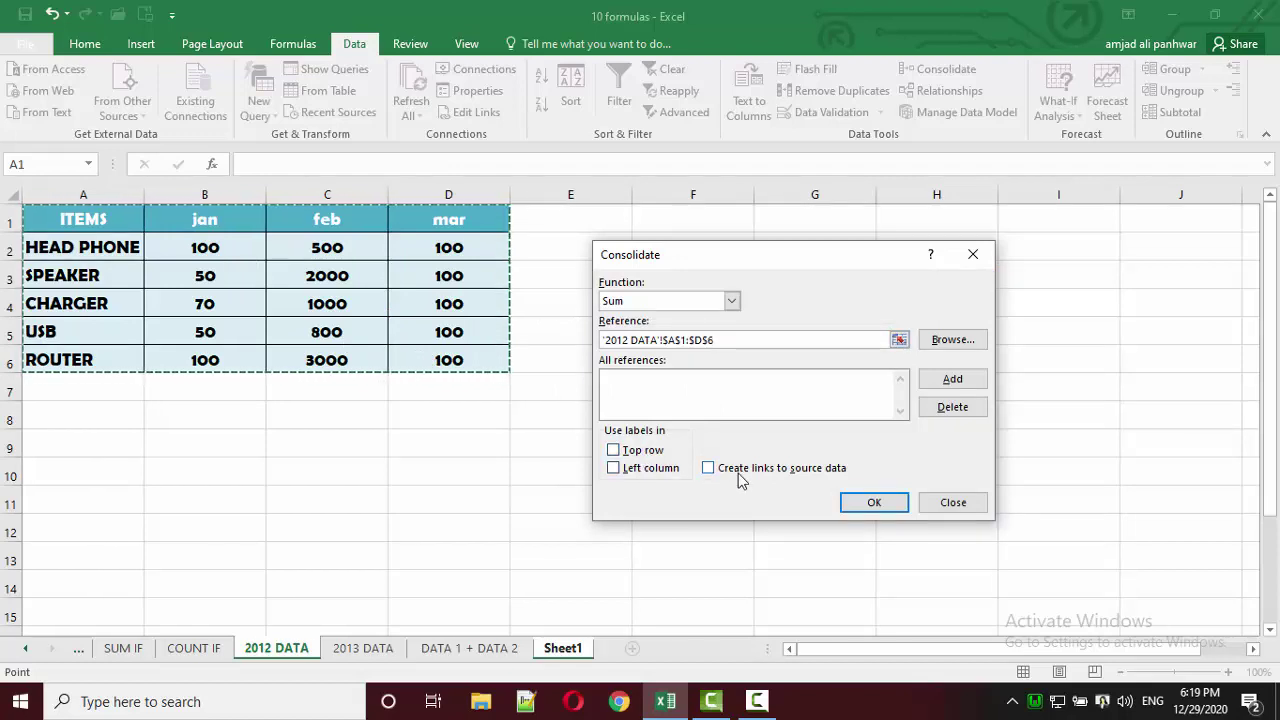
left_click(951, 386)
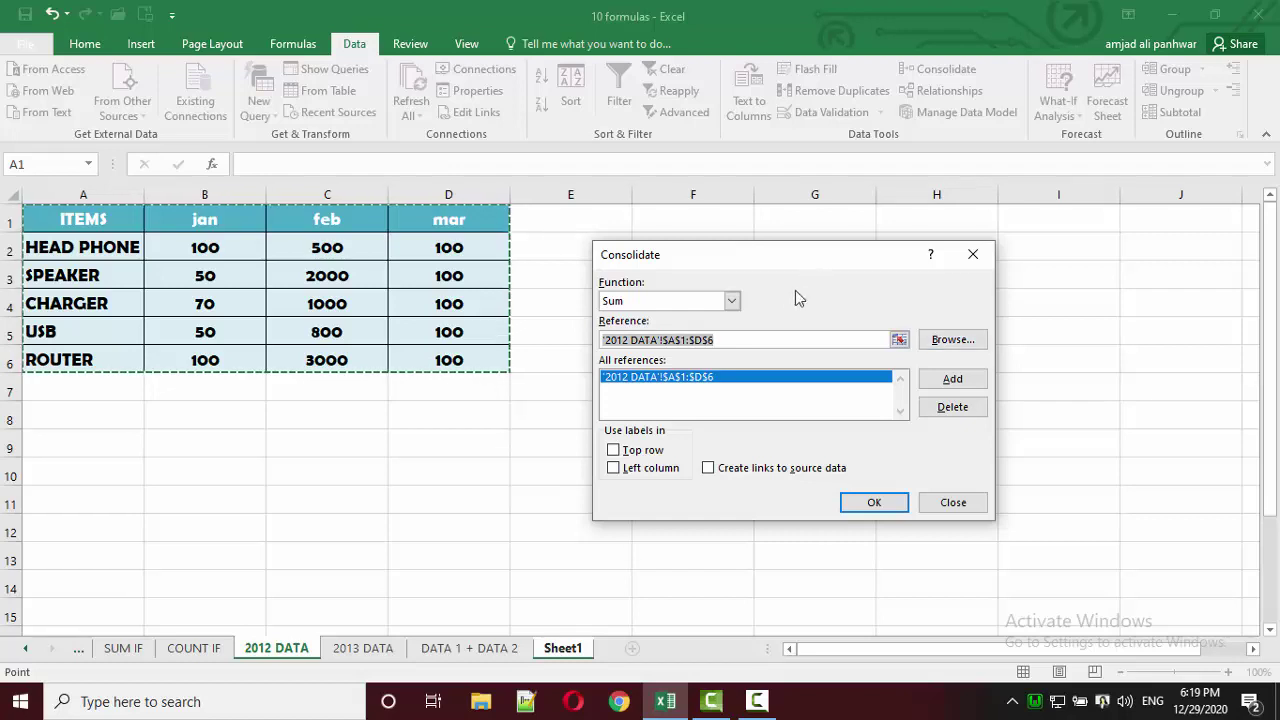
Step: Clear the Consolidate Reference box for the next range
left_click(757, 337)
key("ctrl+a")
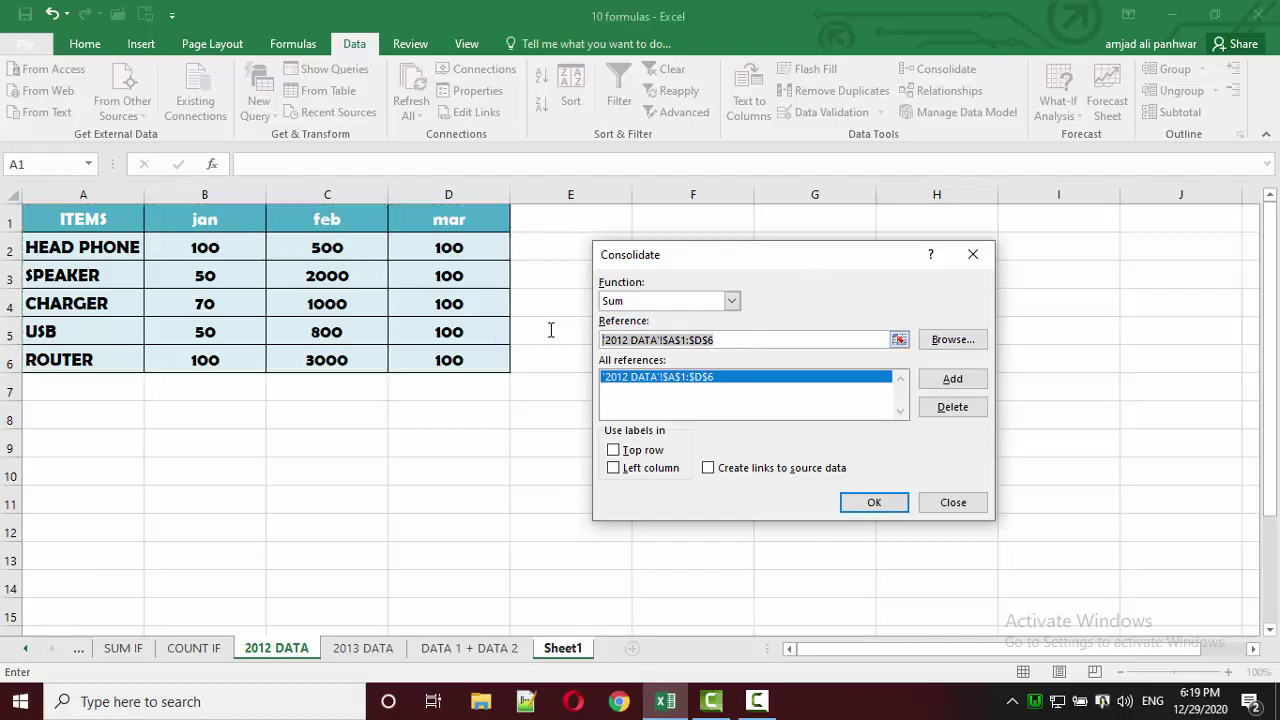
key("Delete")
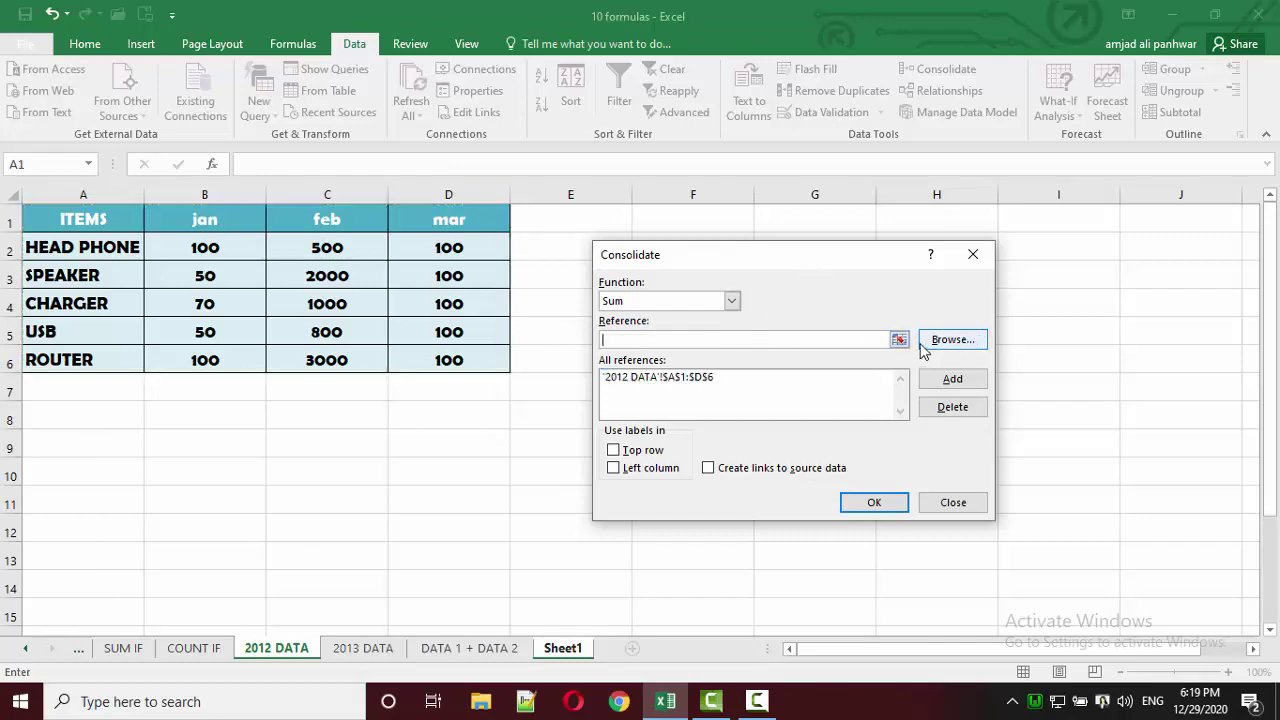
Step: Add '2013 DATA'!A1:D6 as the second consolidation source
left_click(900, 340)
left_click(363, 648)
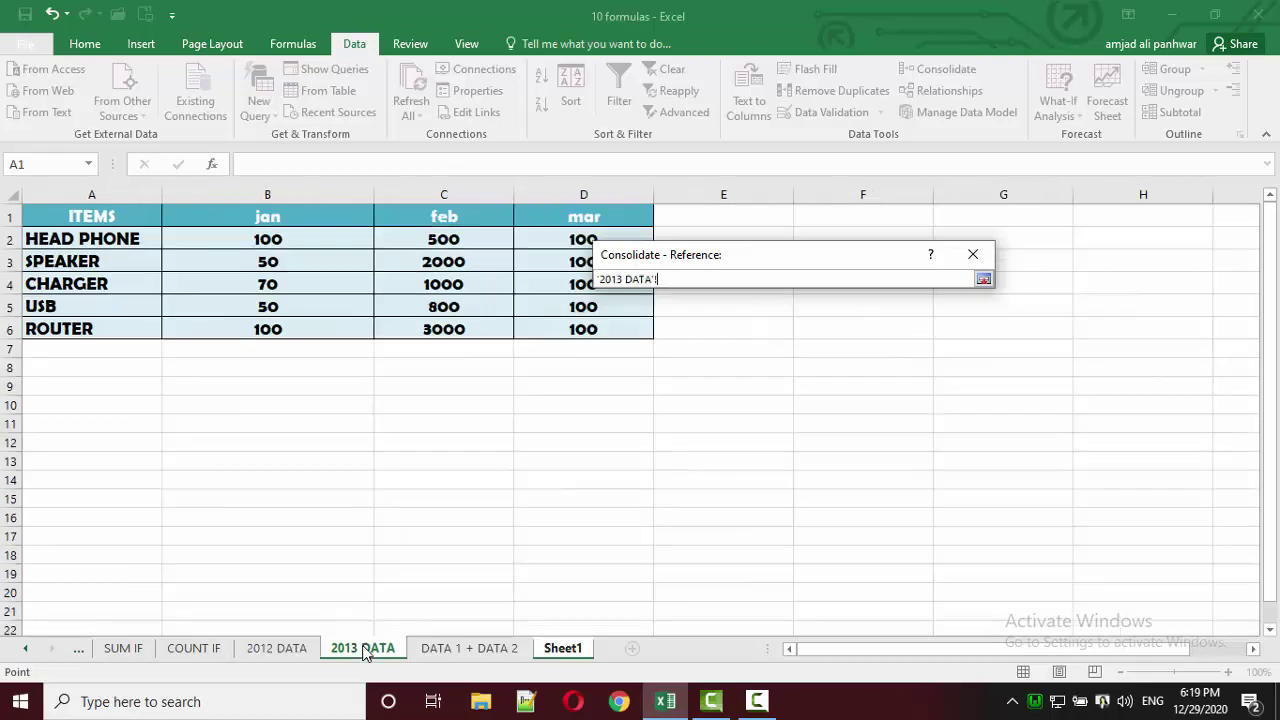
left_click_drag(100, 217, 541, 332)
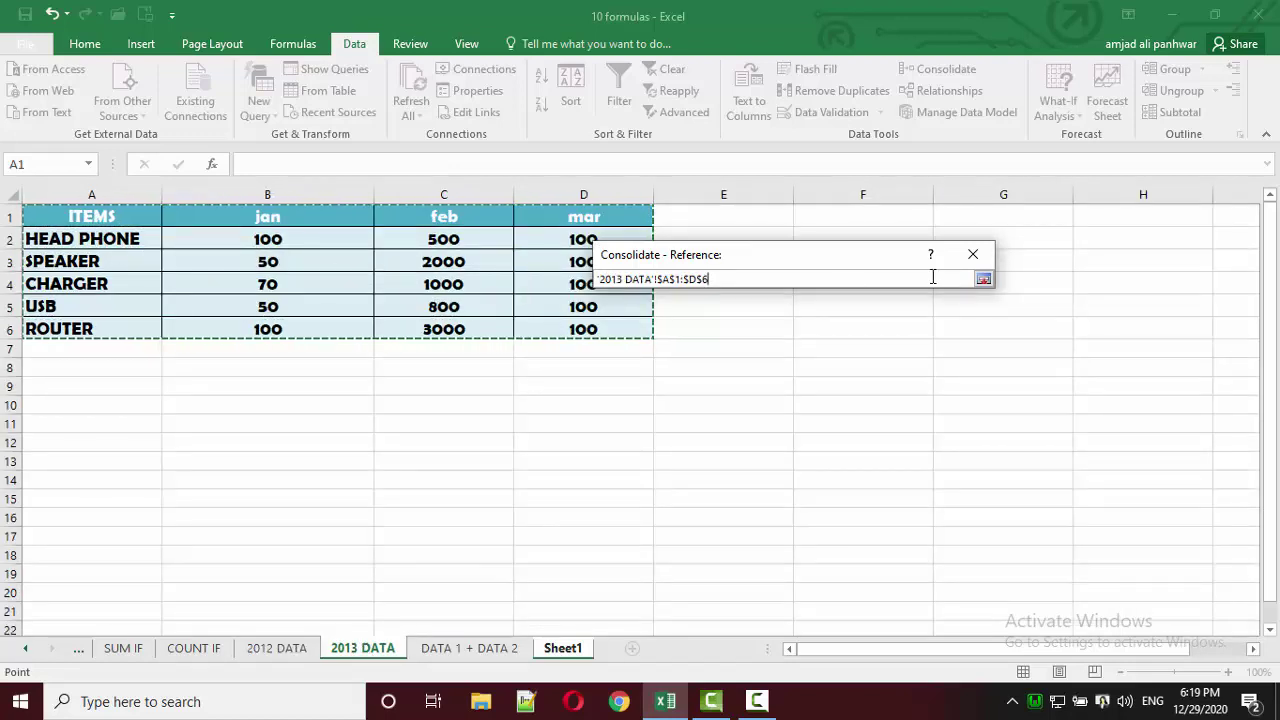
left_click(984, 279)
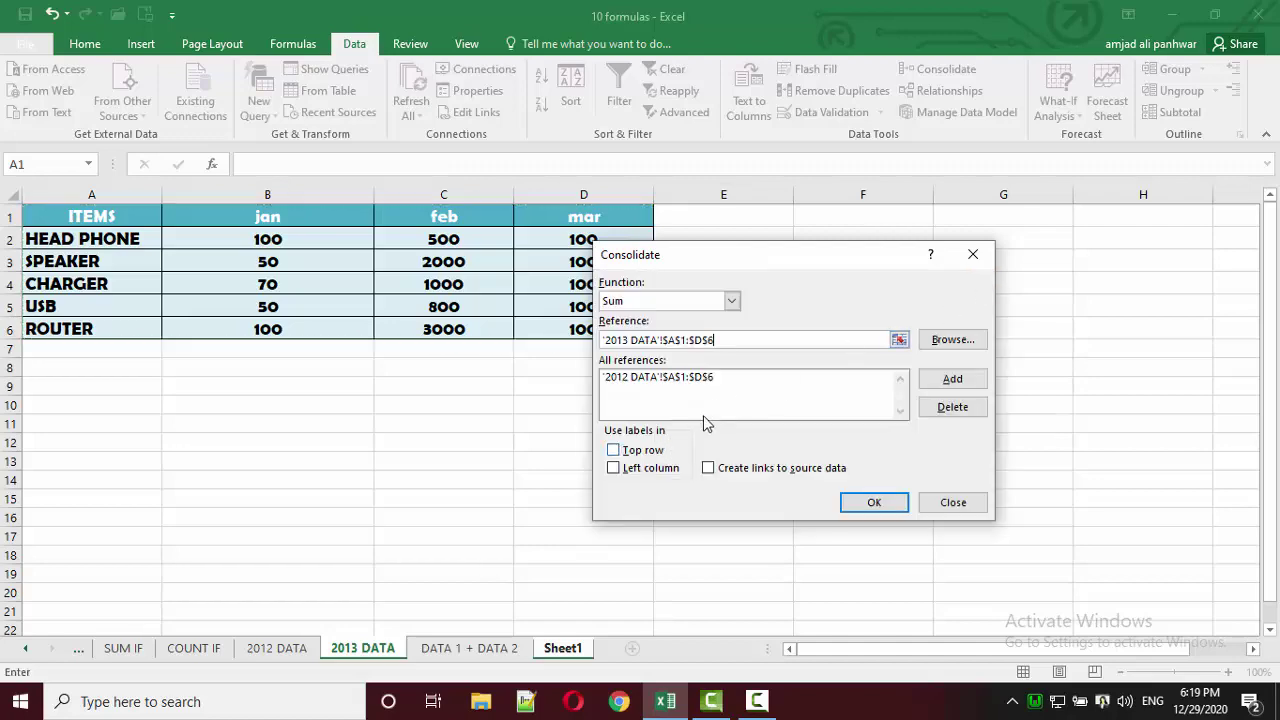
left_click(960, 381)
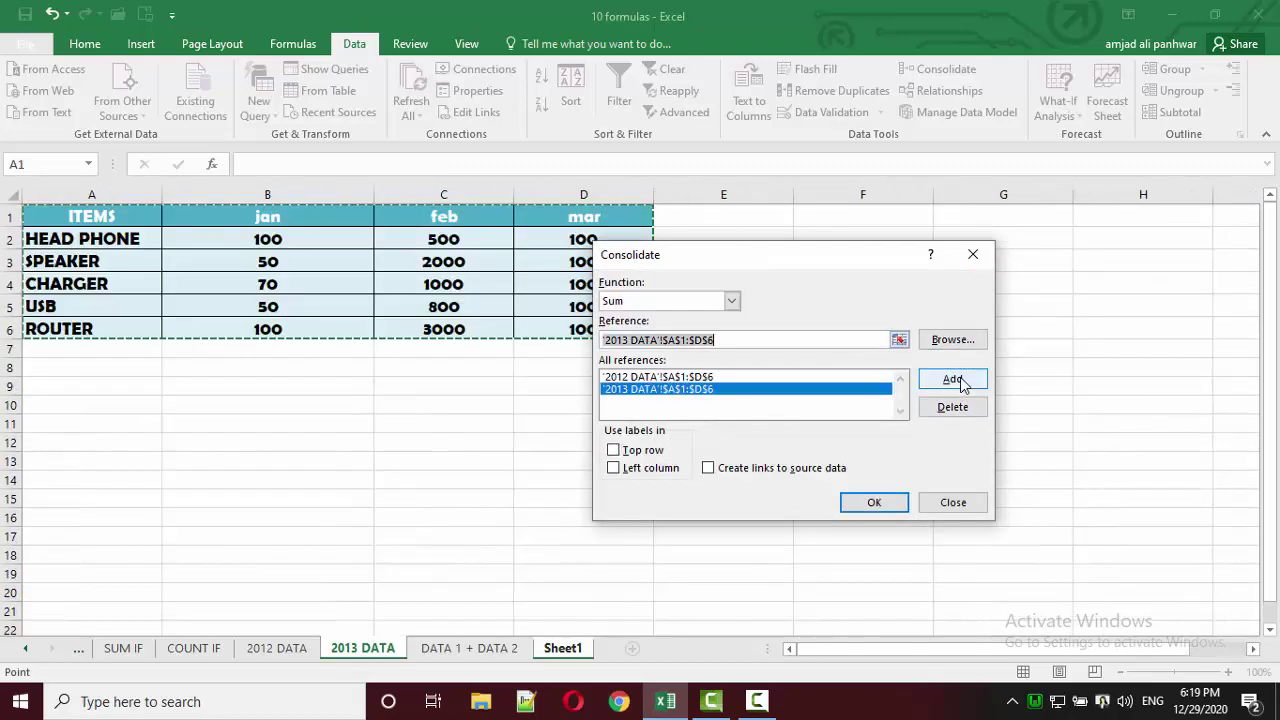
Step: Enable Top row and Left column labels and Create links to source data
left_click(641, 452)
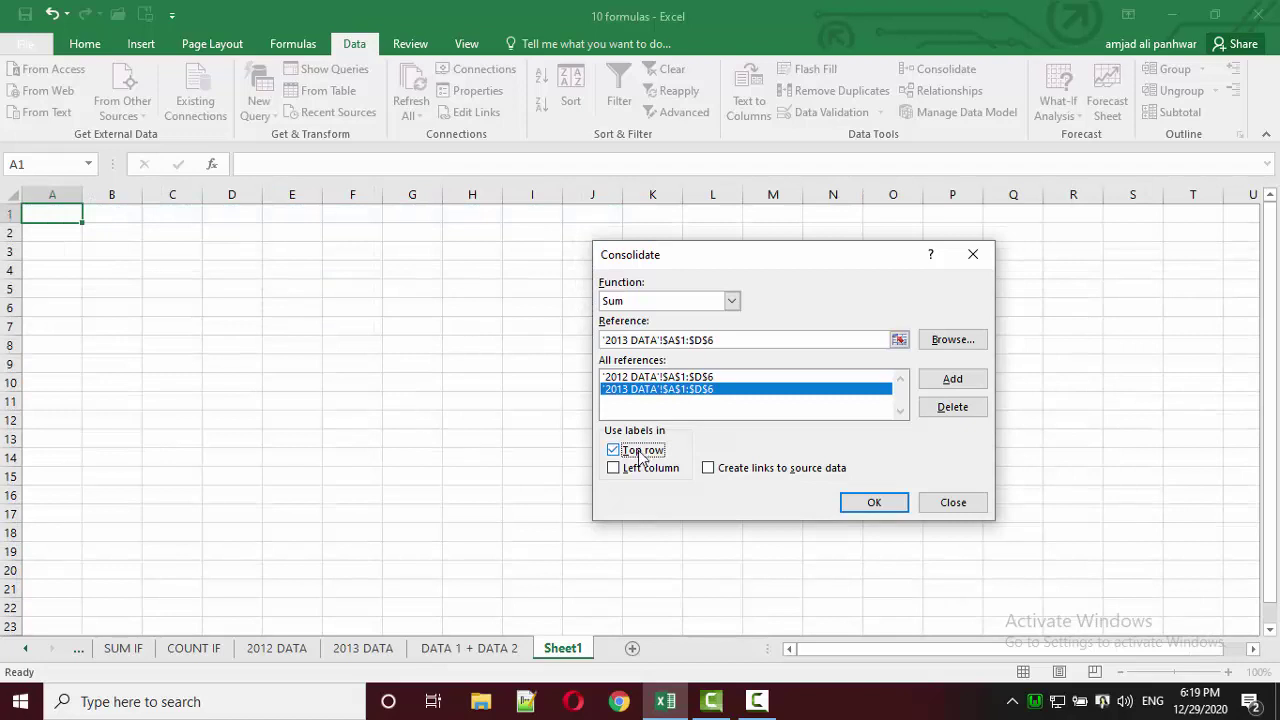
left_click(640, 468)
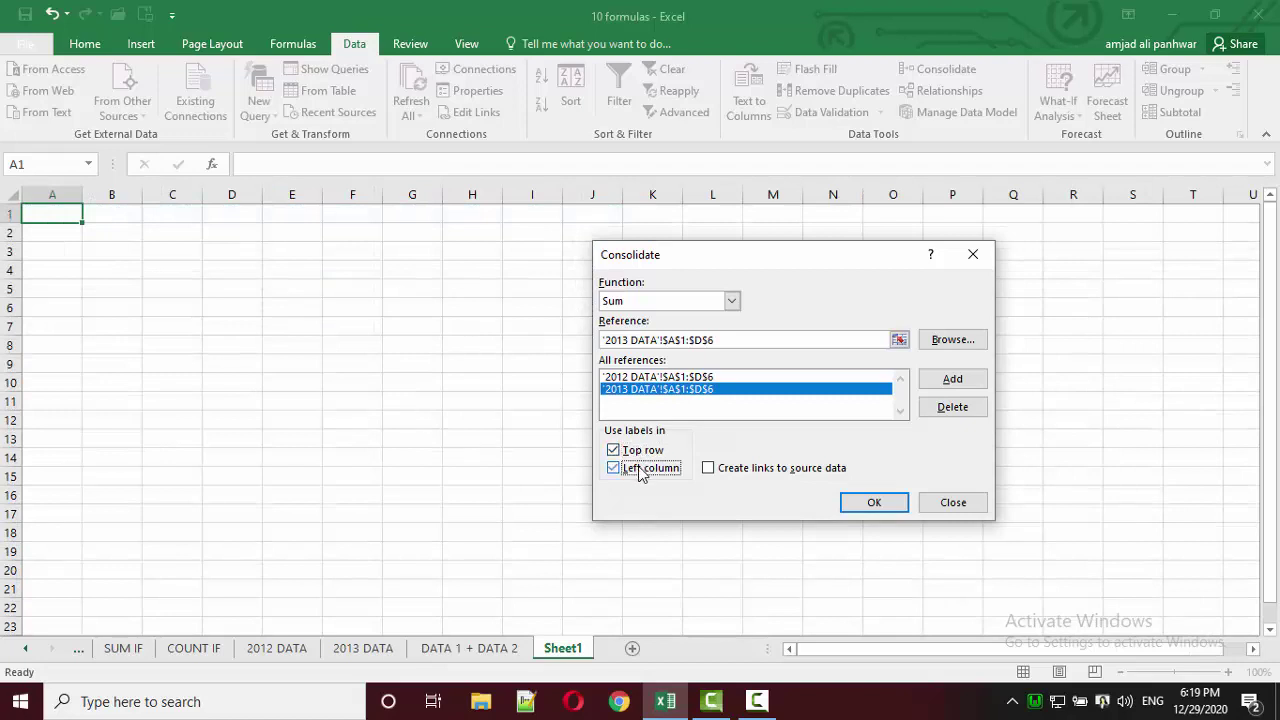
left_click(724, 472)
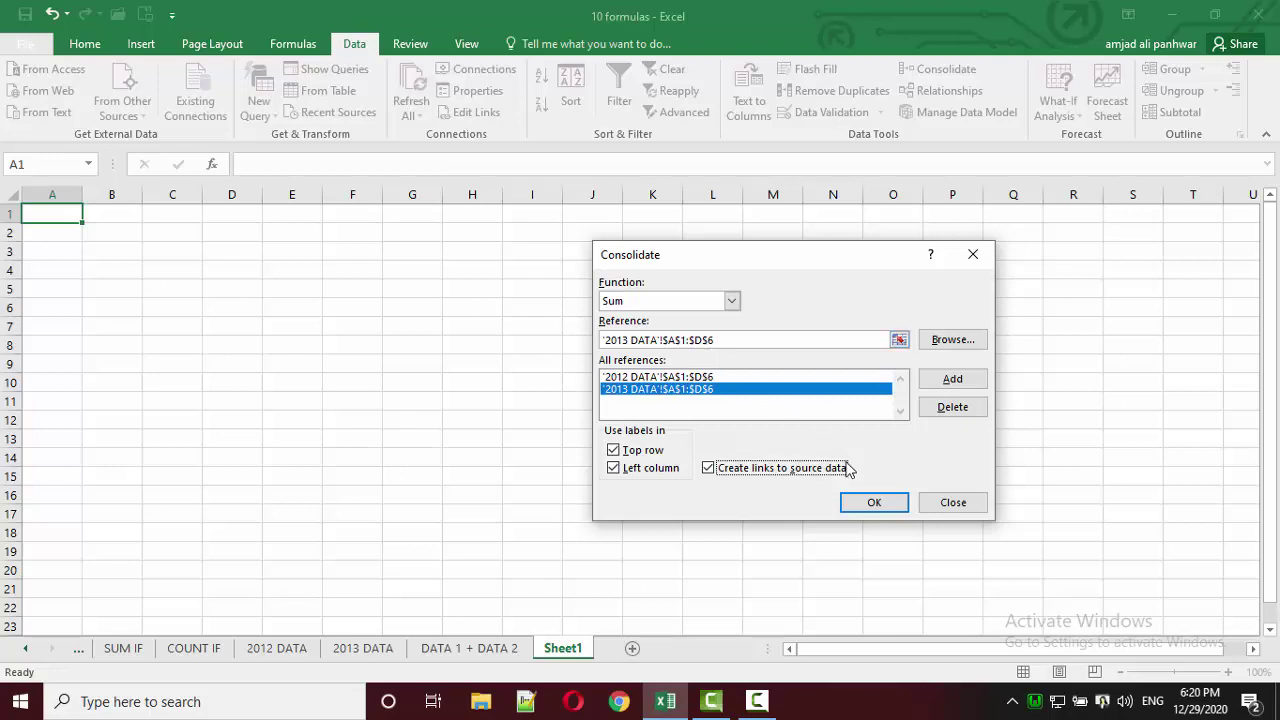
Step: Run the consolidation onto Sheet1 and autofit column B to the item names
left_click(851, 503)
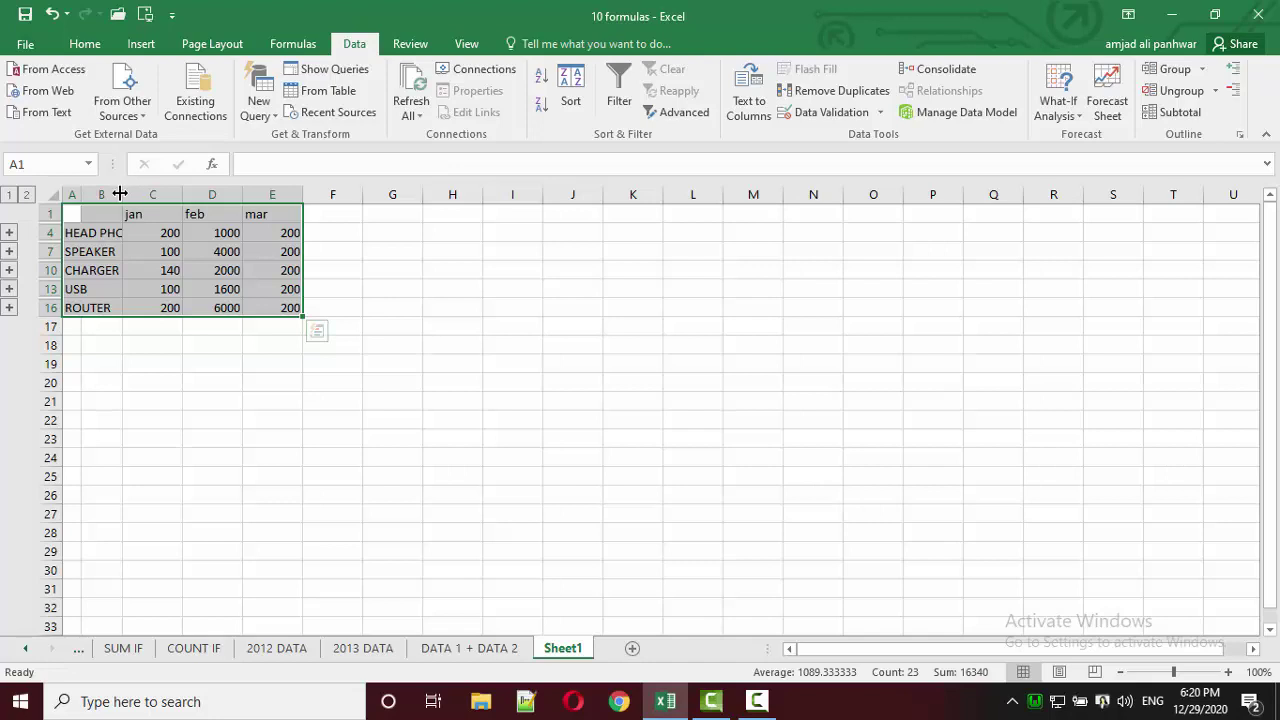
left_click(125, 245)
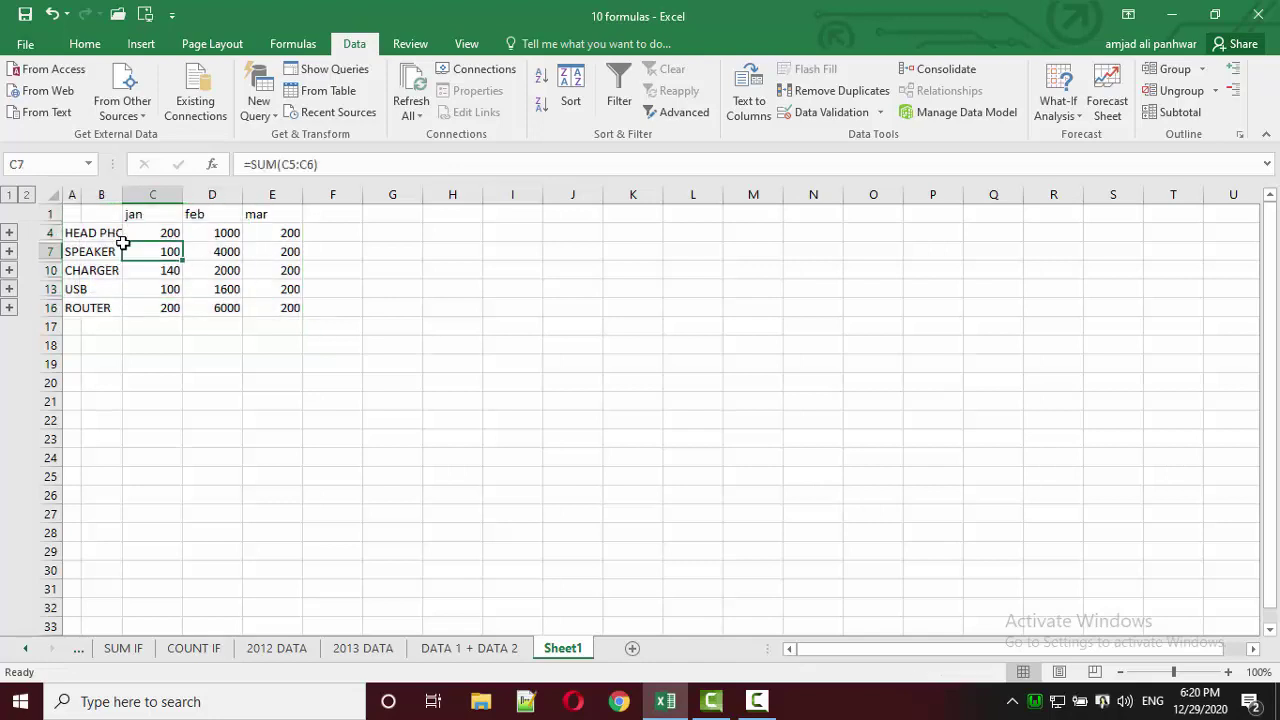
double_click(121, 194)
left_click(184, 234)
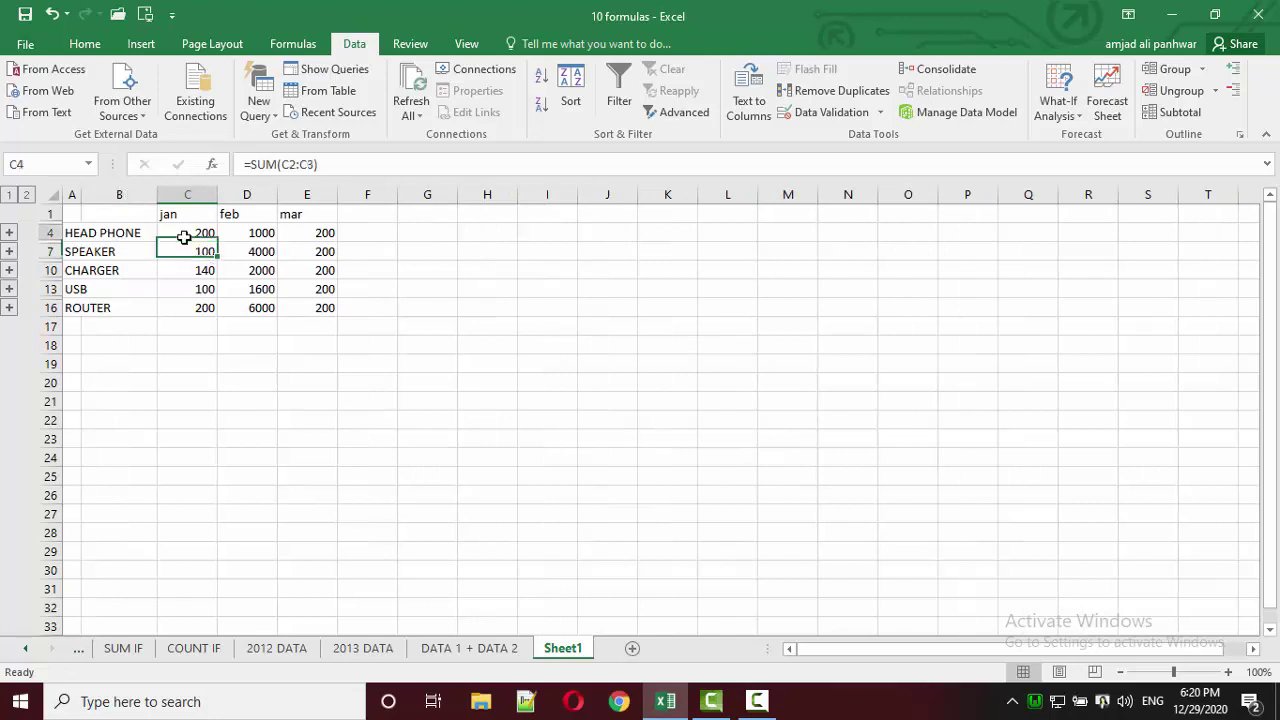
Step: Change the 2012 DATA HEAD PHONE jan value in B2 from 100 to 400
left_click(283, 650)
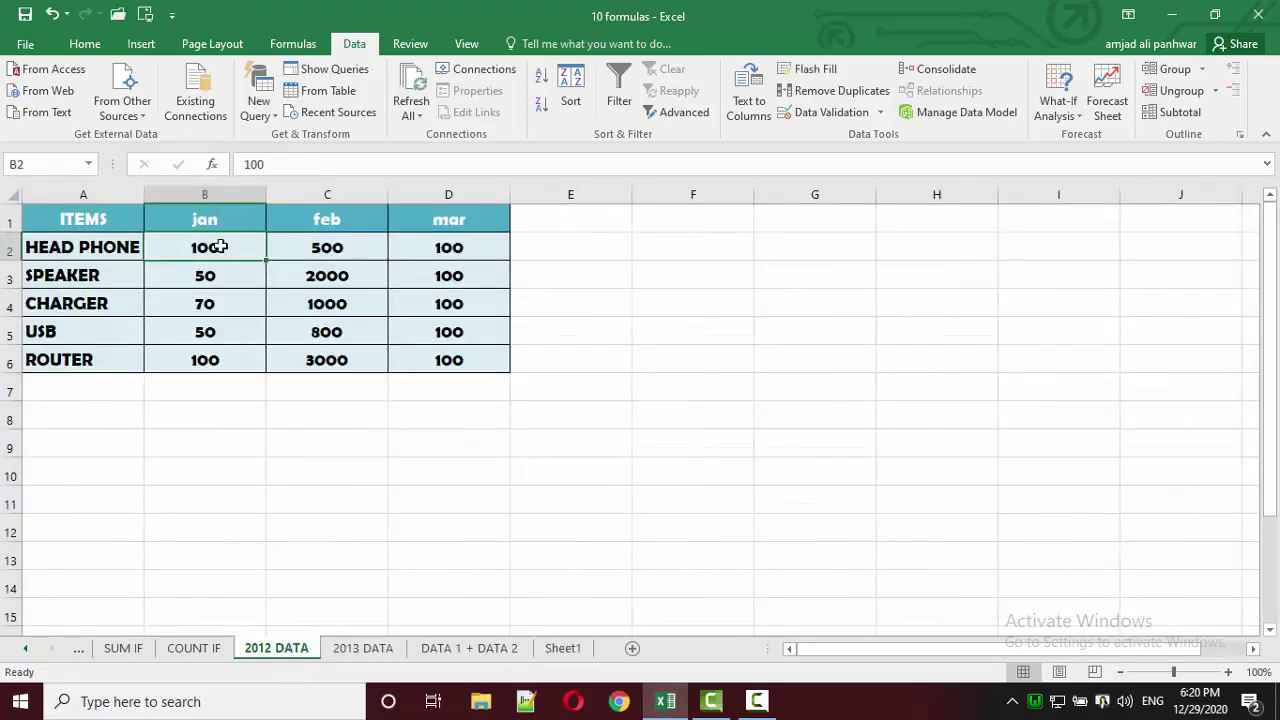
double_click(220, 247)
key("BackSpace")
key("BackSpace")
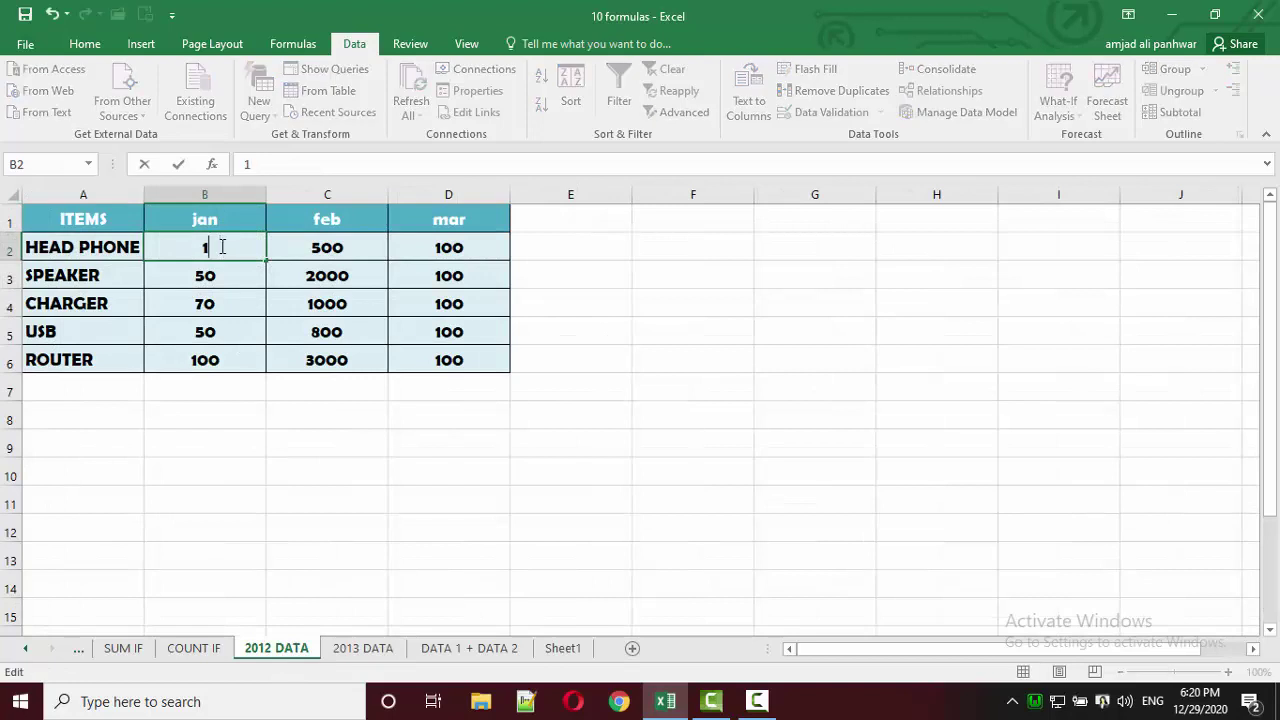
key("BackSpace")
type("40")
type("0")
key("Tab")
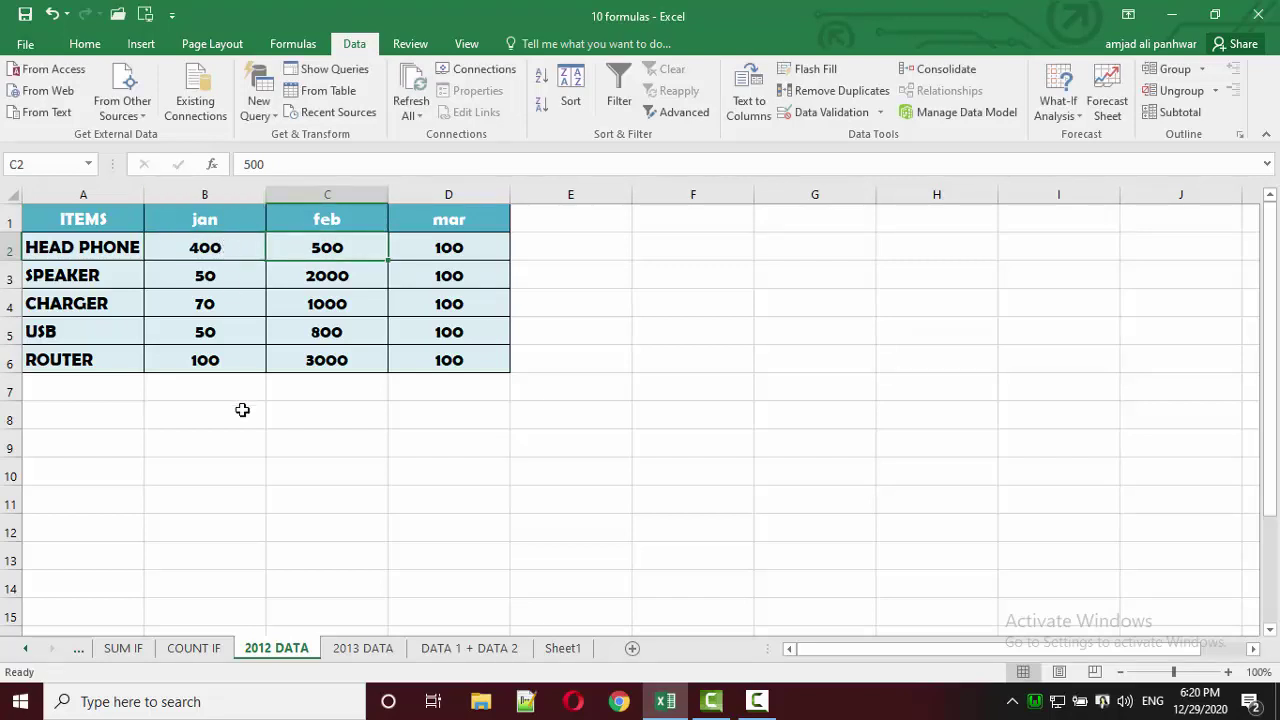
Step: Return to Sheet1 to confirm the HEAD PHONE jan total now reads 500
left_click(562, 648)
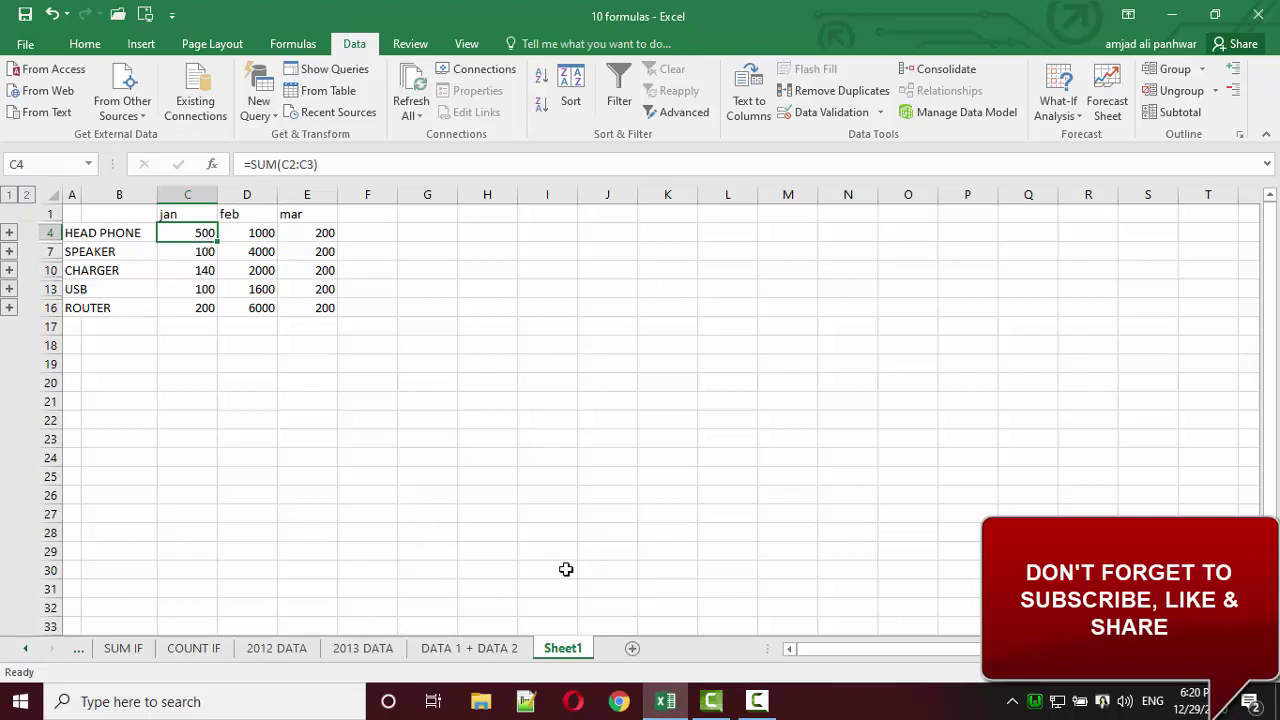
left_click(755, 703)
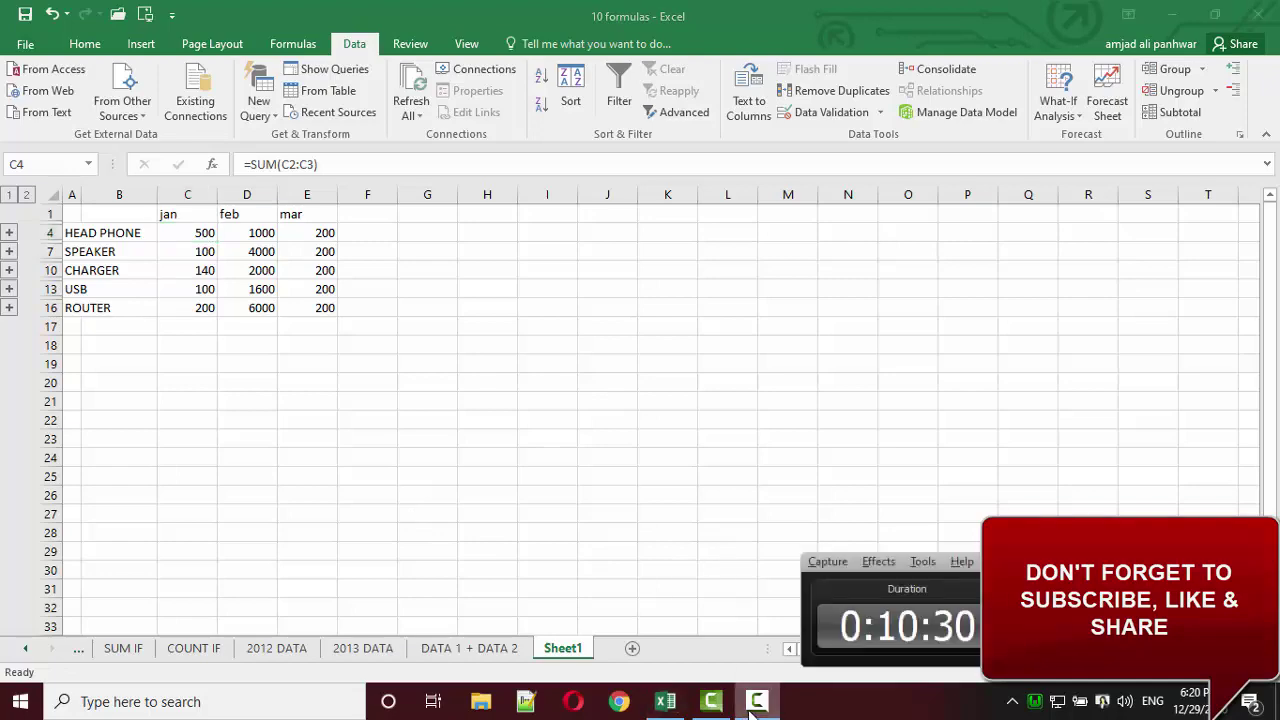